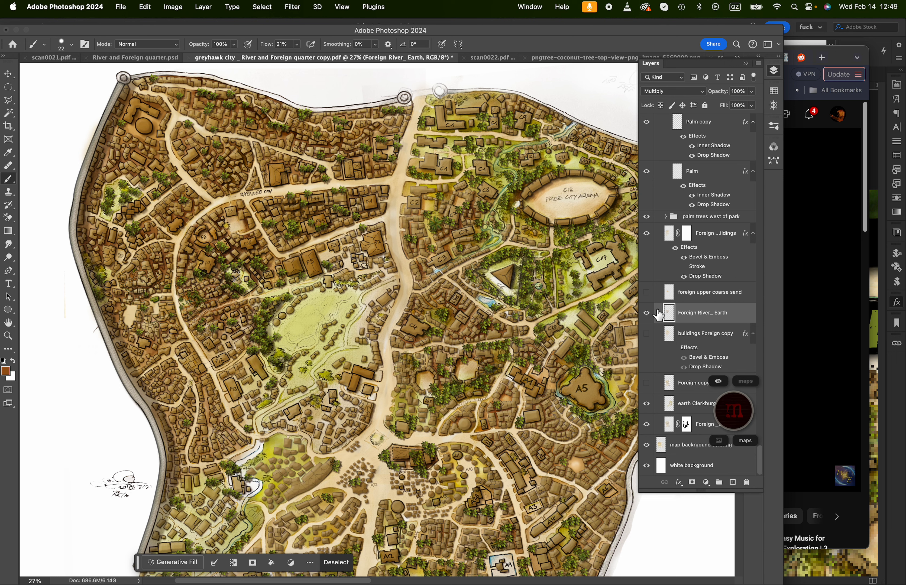
Check the effect of the Foreign River_ Earth layer, and hide both it and the Foreign buildings layer
left_click(647, 314)
left_click(647, 314)
left_click(648, 234)
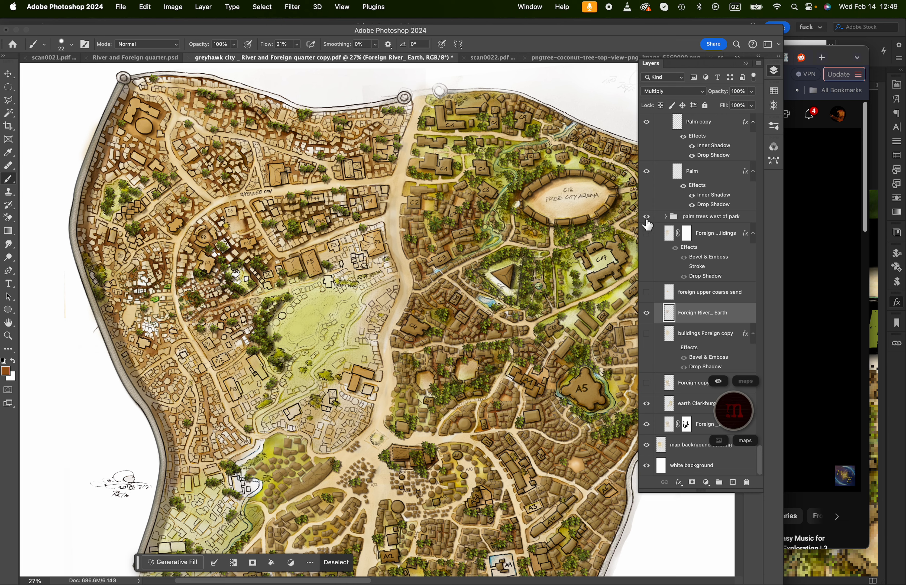
left_click(647, 312)
key("super+plus")
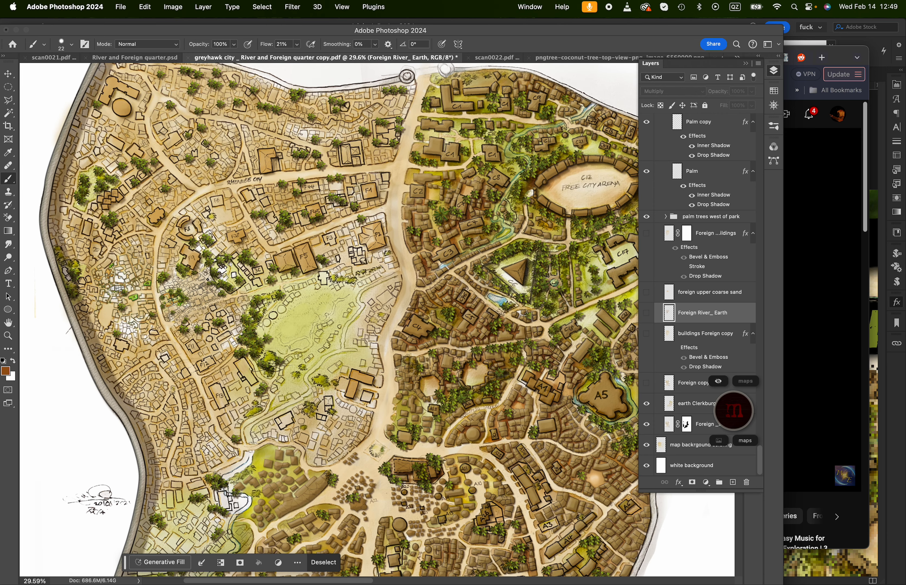
Examine the bare building outlines and streets of the foreign quarter around Rhennee City at close range
scroll(207, 280, "up", 5)
scroll(208, 281, "up", 5)
scroll(208, 281, "left", 3)
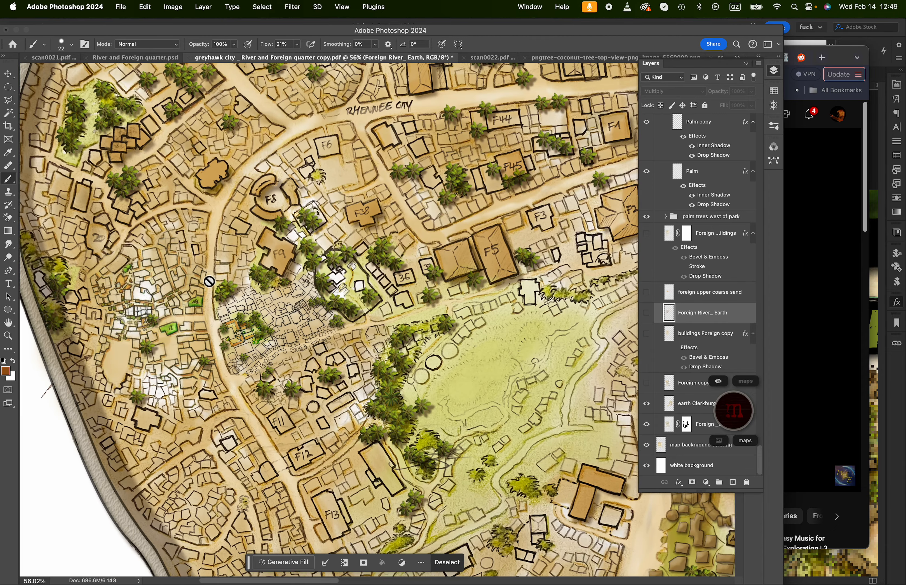
scroll(209, 282, "right", 3)
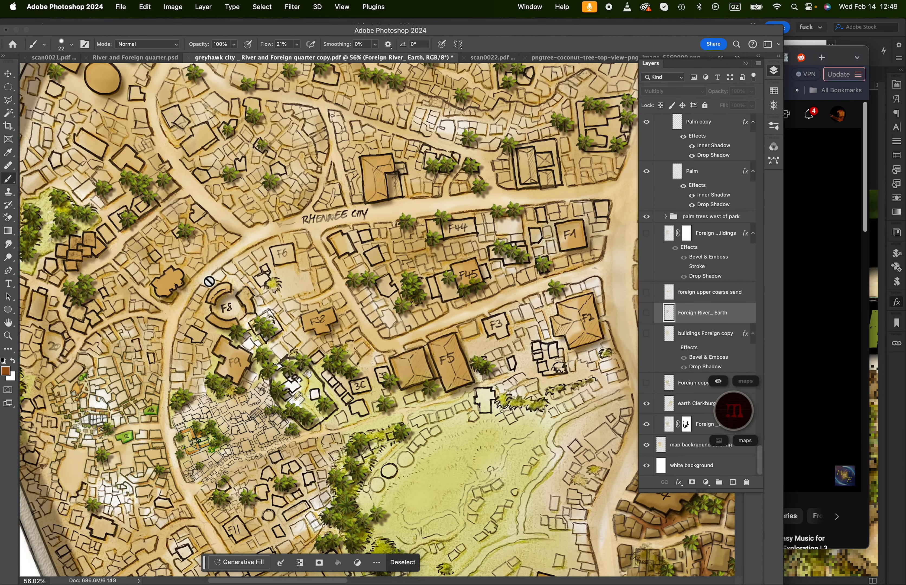
scroll(432, 330, "up", 5)
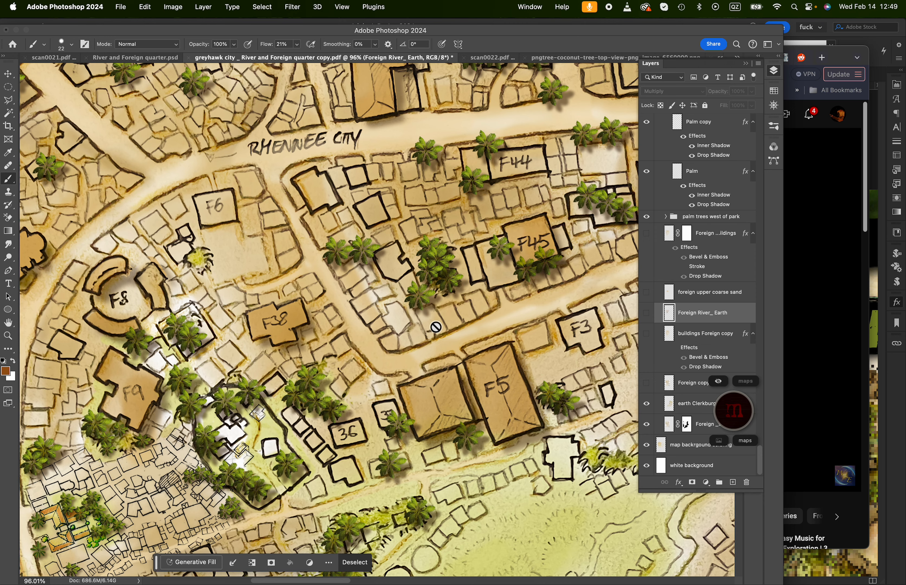
scroll(434, 329, "up", 3)
scroll(435, 326, "down", 5)
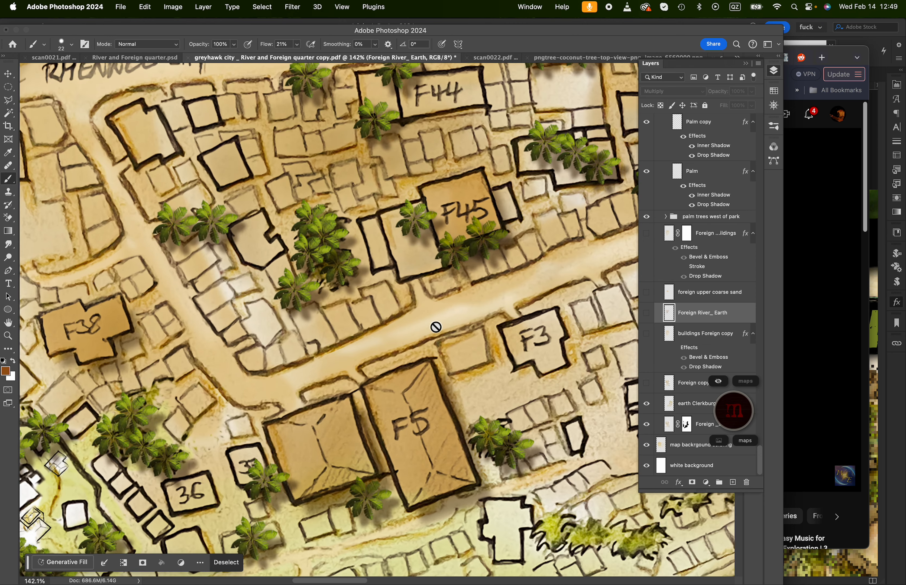
scroll(435, 327, "down", 1)
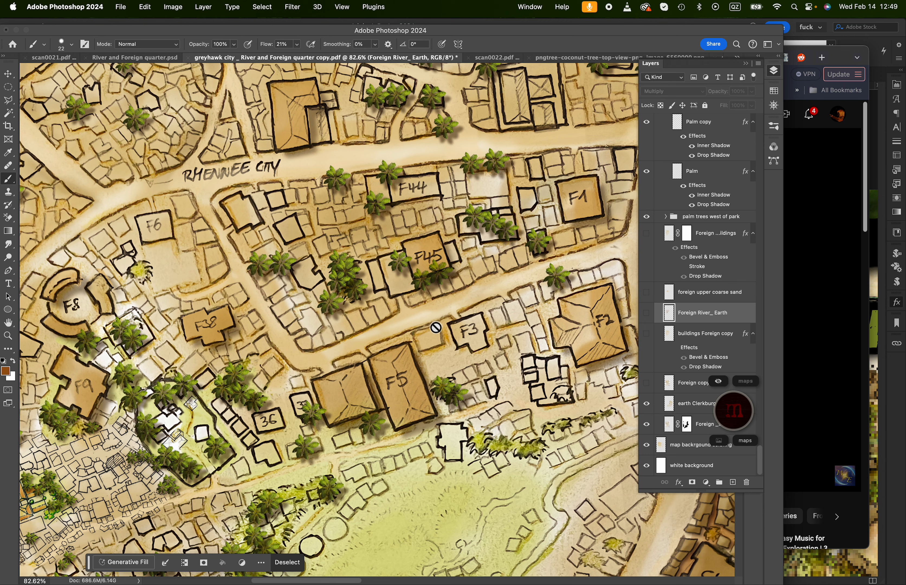
scroll(316, 289, "down", 2)
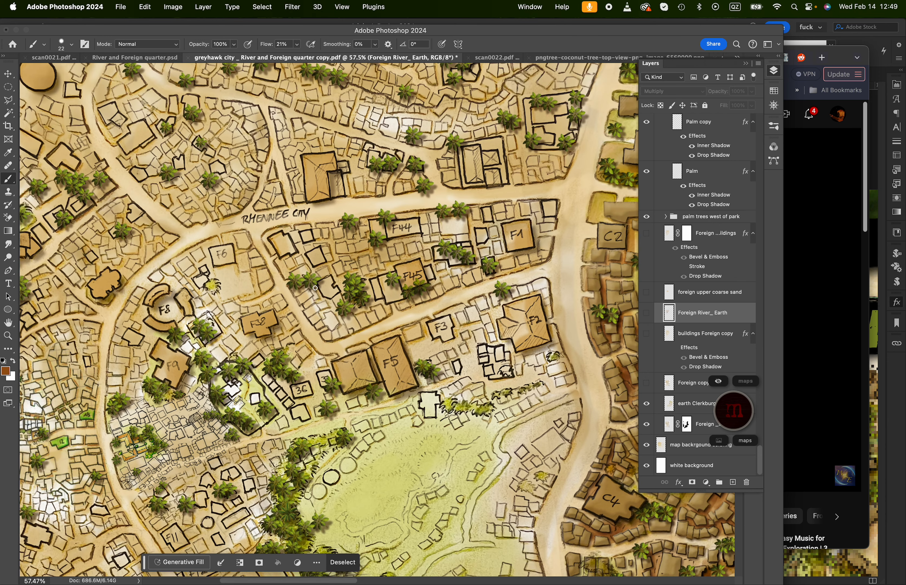
scroll(316, 290, "down", 2)
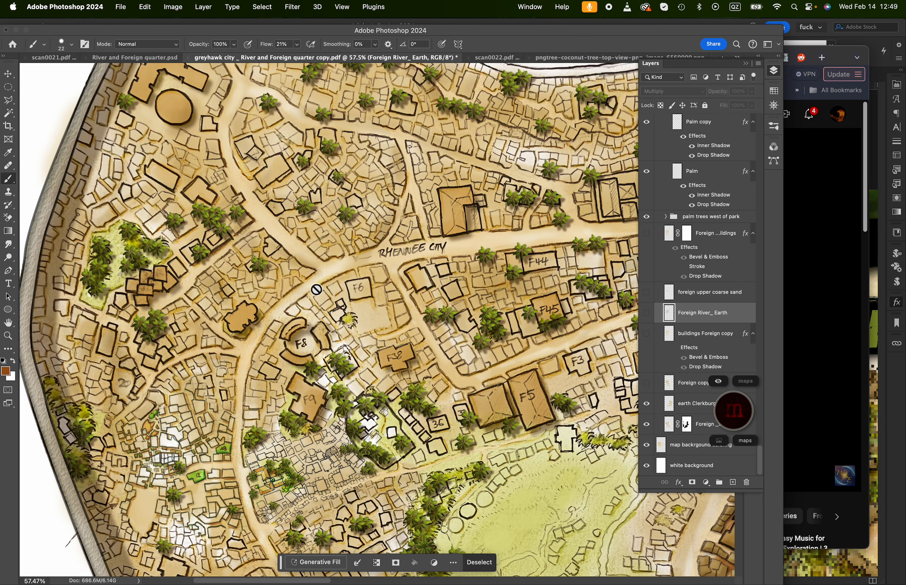
scroll(316, 290, "up", 2)
scroll(316, 290, "right", 3)
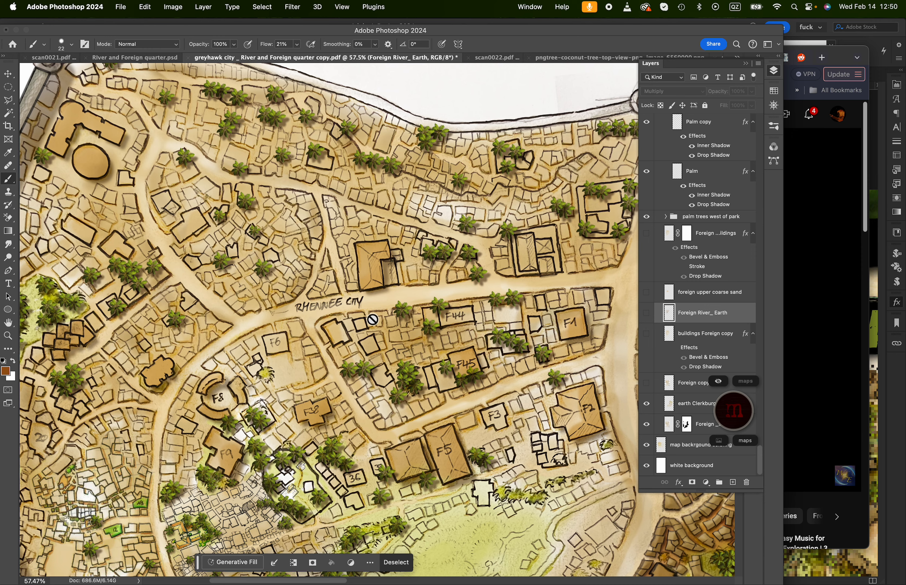
Examine the whole city map on its canvas, comparing the western quarter with the rest of the city
scroll(377, 321, "down", 5)
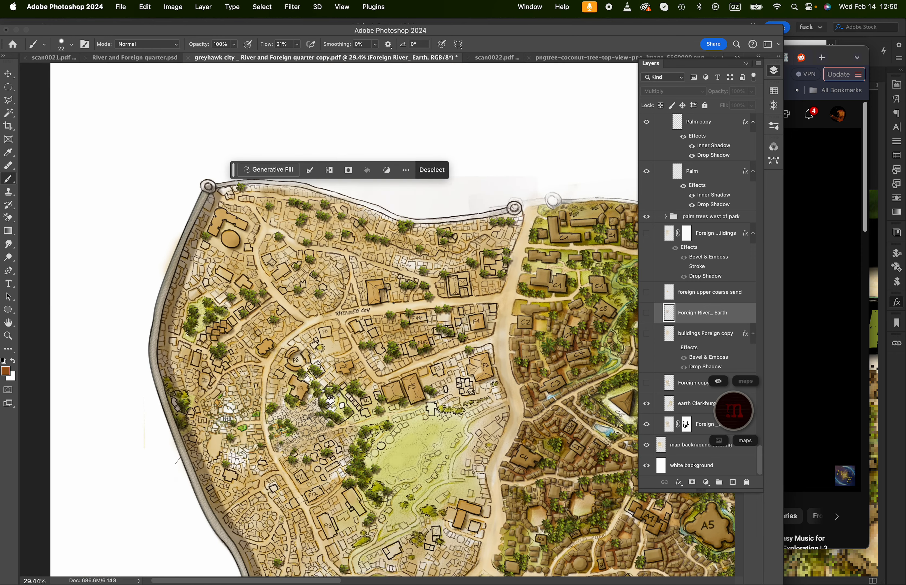
scroll(393, 303, "down", 3)
scroll(394, 303, "left", 3)
scroll(393, 303, "up", 2)
scroll(393, 303, "right", 2)
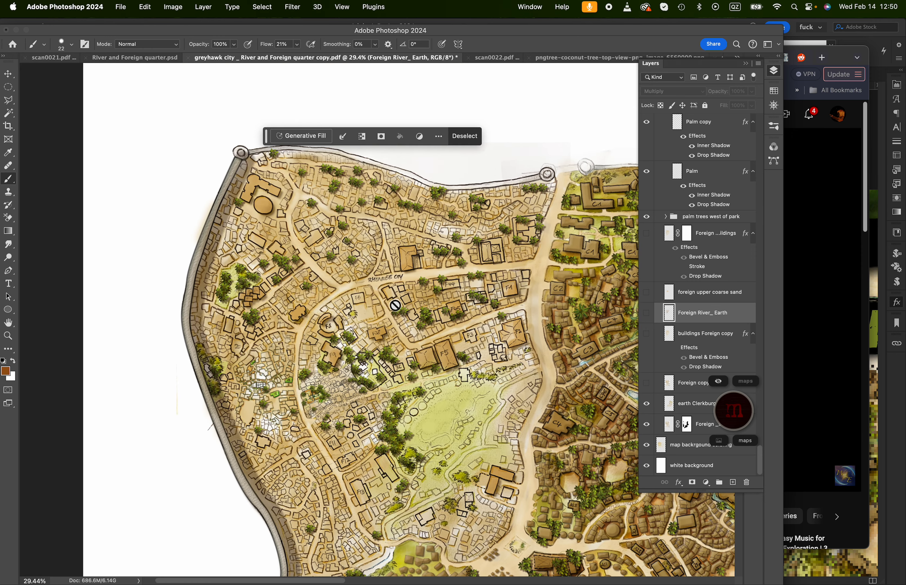
scroll(393, 303, "down", 4)
scroll(393, 303, "right", 3)
scroll(394, 303, "down", 4)
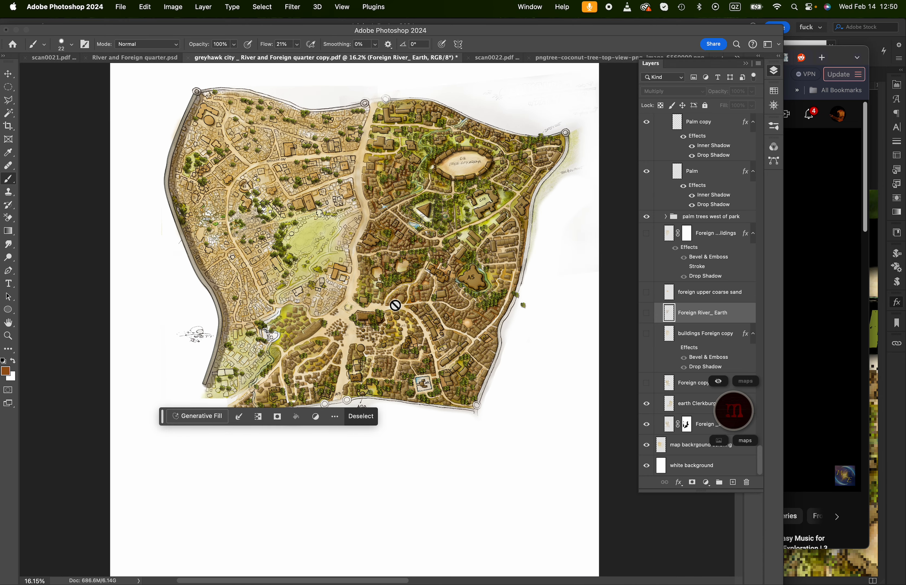
scroll(289, 170, "down", 3)
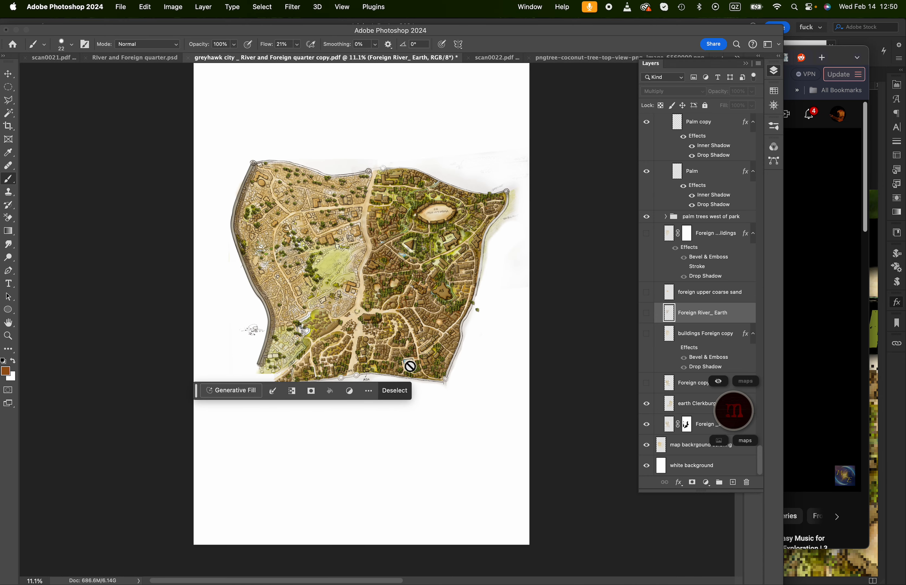
scroll(410, 364, "up", 3)
scroll(410, 366, "down", 2)
scroll(410, 366, "left", 1)
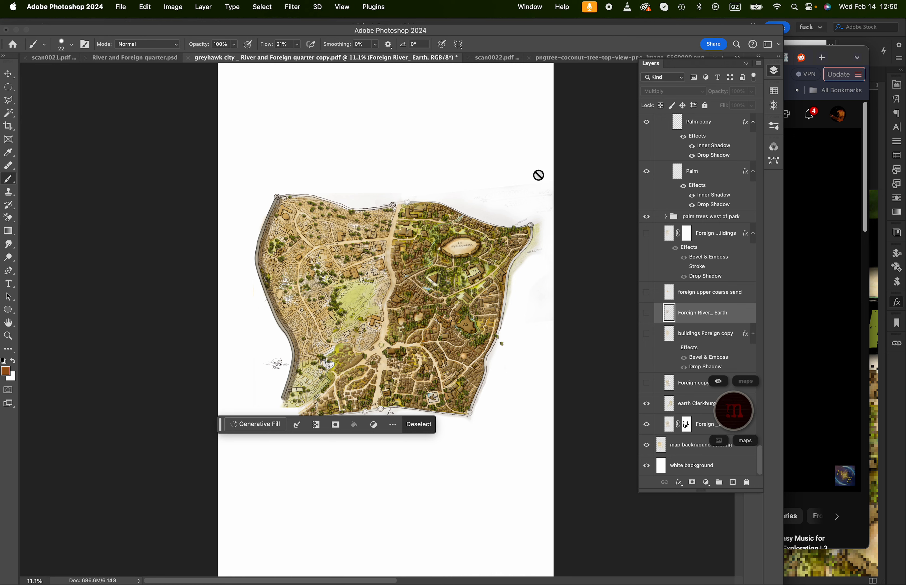
Check the document's pixel dimensions and resolution in Image Size, leaving them as they are
left_click(173, 6)
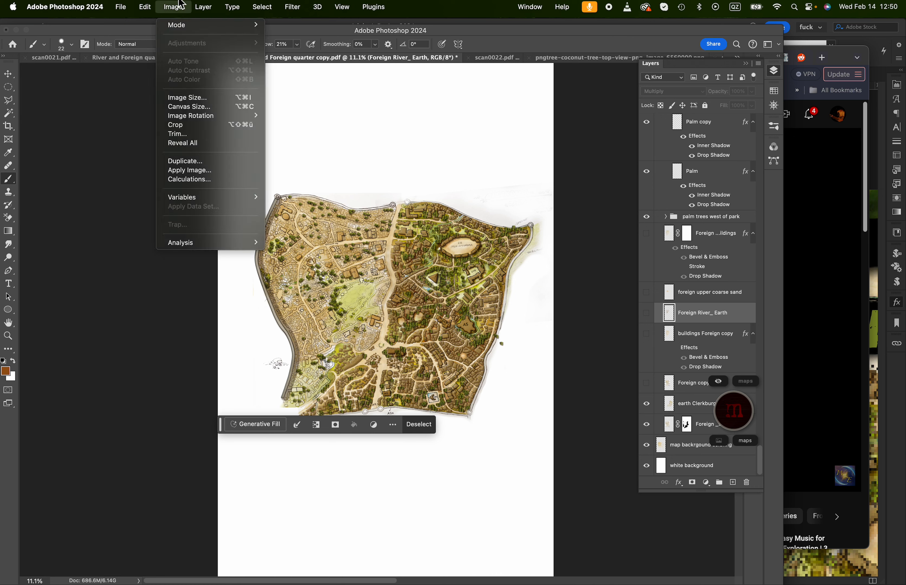
left_click(202, 98)
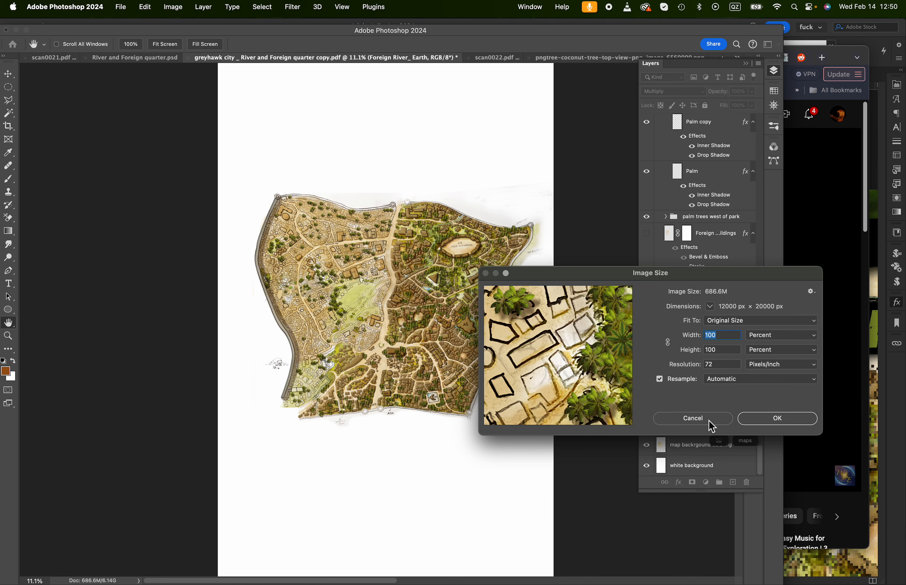
left_click(702, 422)
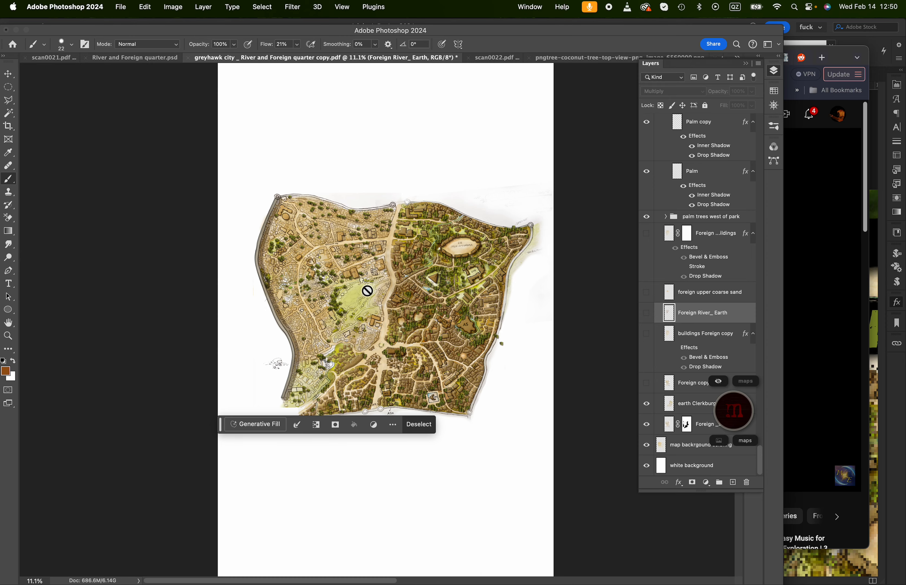
Compare the map with the Foreign River_ Earth layer shown and hidden, and make the Foreign buildings layer visible
scroll(378, 322, "up", 3)
scroll(431, 316, "up", 5)
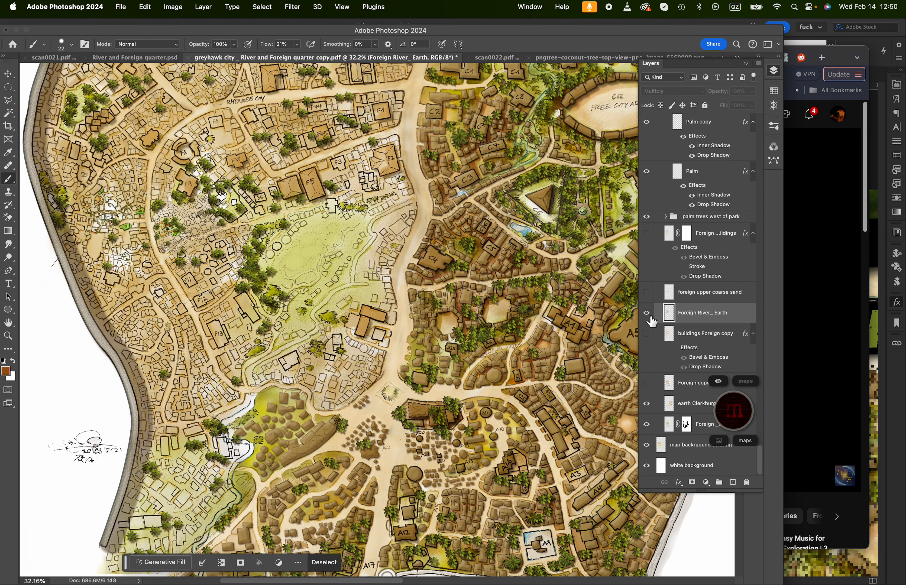
left_click(646, 313)
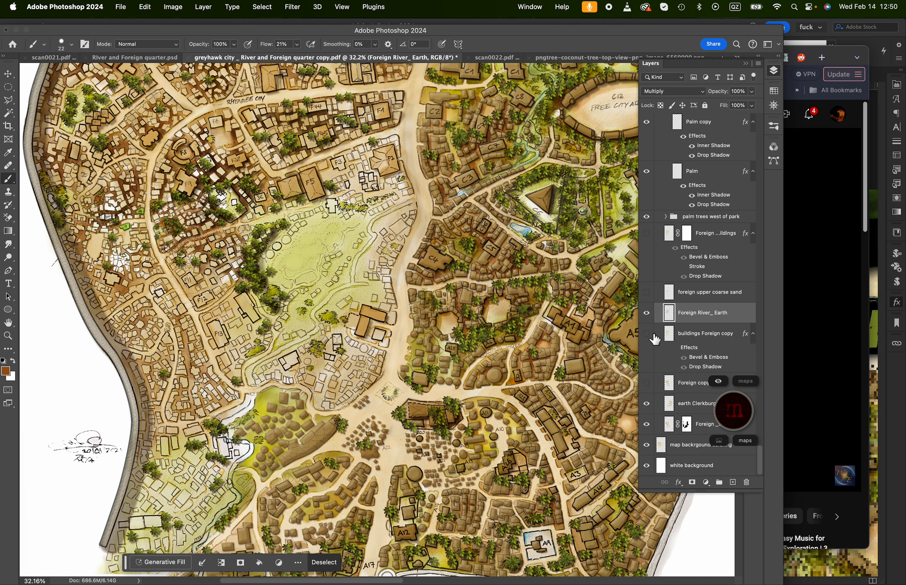
left_click(646, 313)
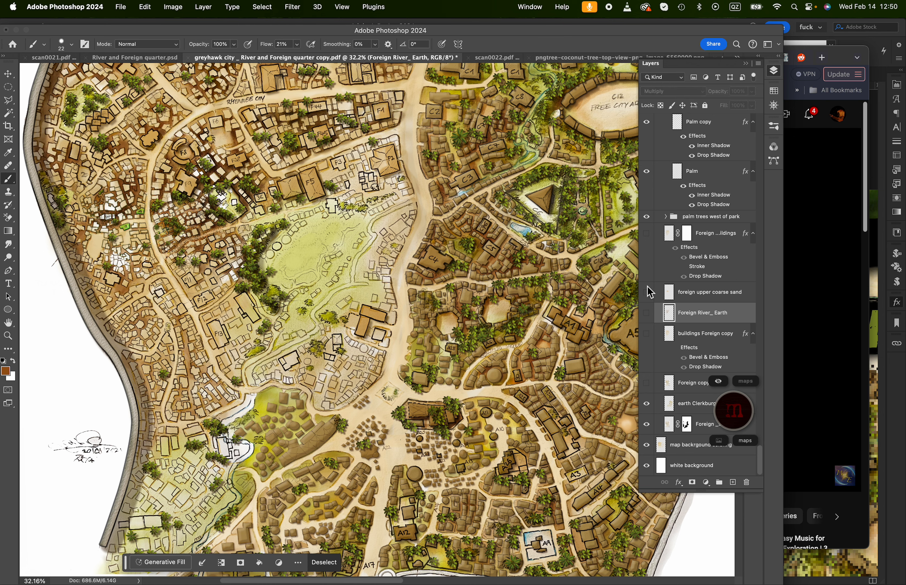
left_click(647, 234)
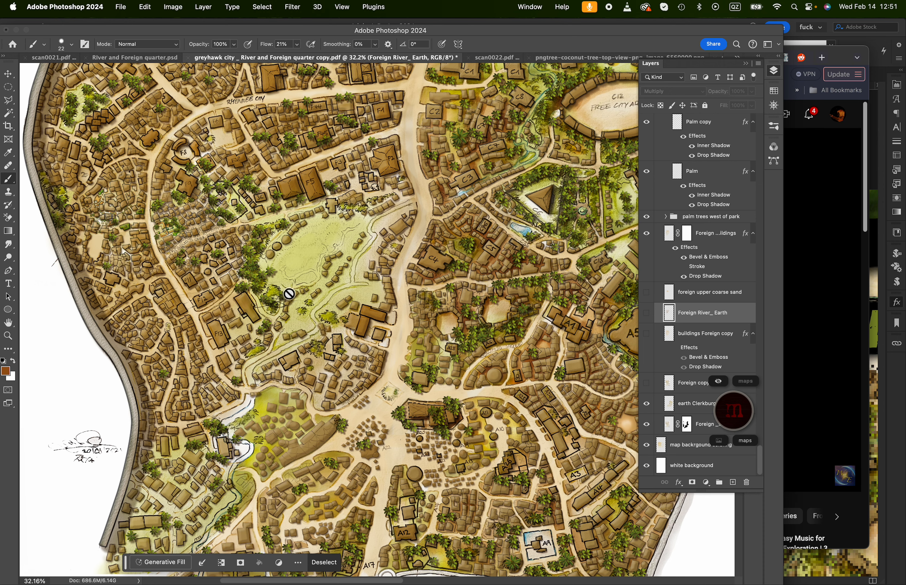
Compare the western quarter with the Foreign River_ Earth and Foreign buildings layers switched on and off
scroll(304, 295, "up", 6)
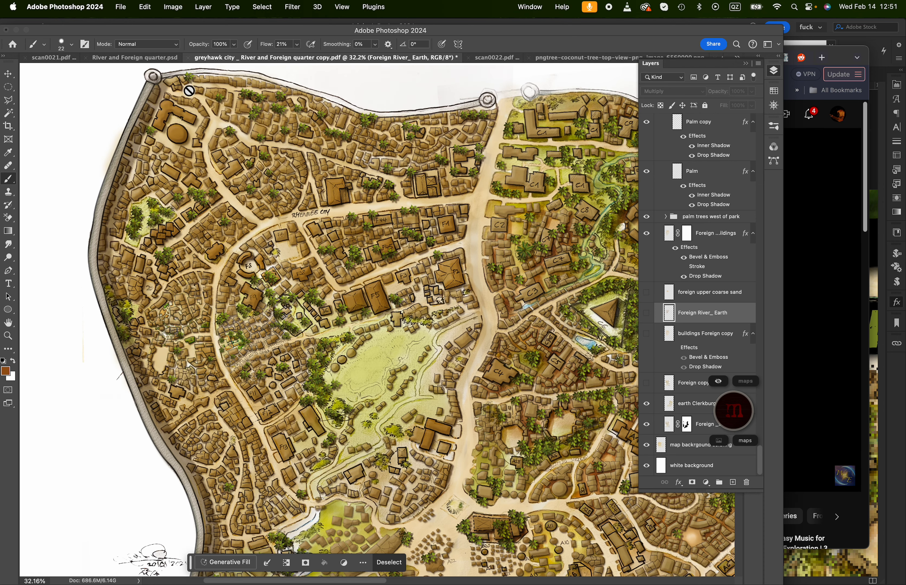
left_click(648, 314)
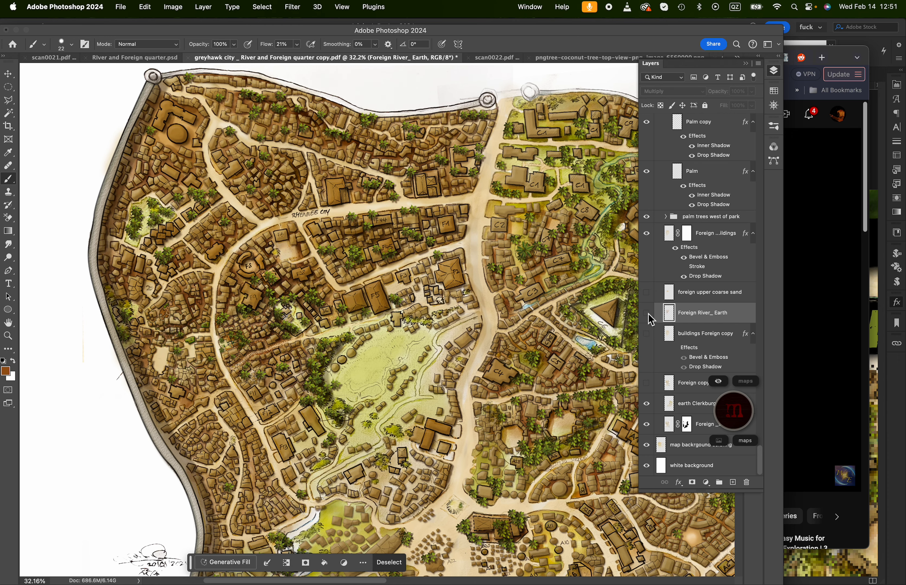
scroll(292, 293, "up", 5)
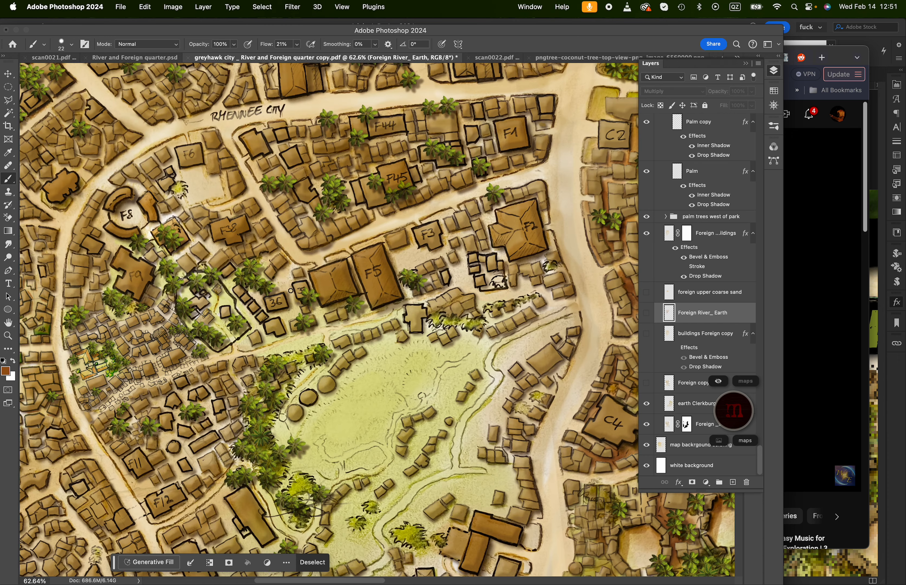
scroll(290, 291, "up", 1)
scroll(290, 291, "left", 4)
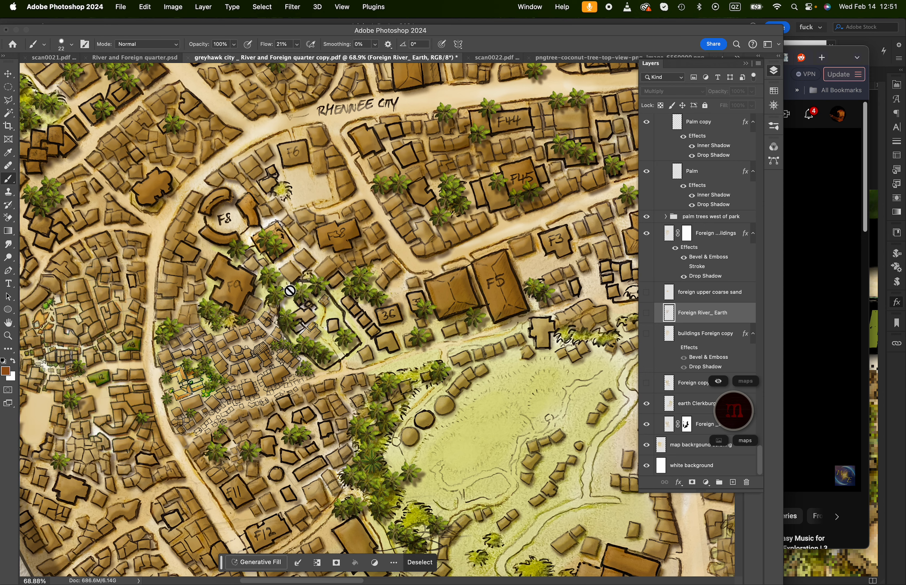
left_click(647, 235)
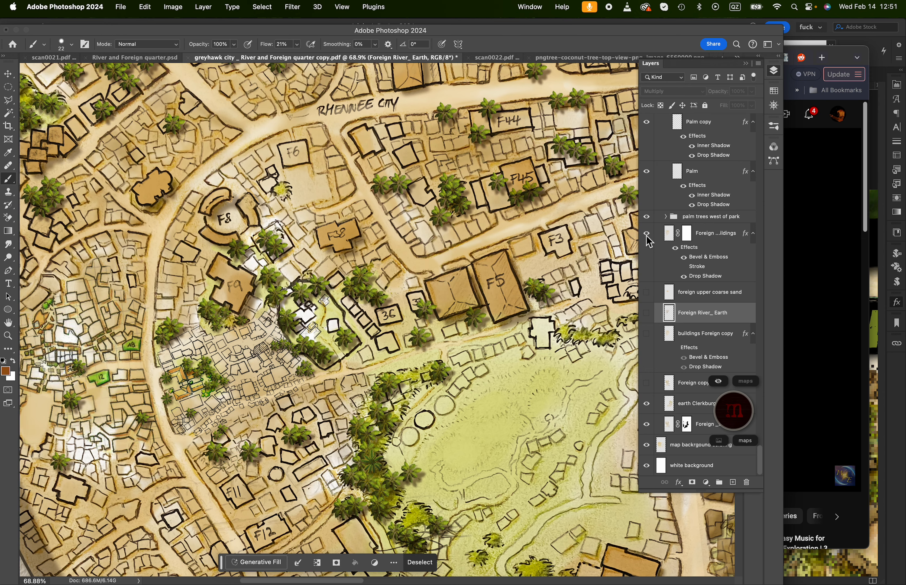
Load the Foreign buildings layer's contents as a selection and inspect its coverage in Quick Mask mode
left_click(670, 234, "super")
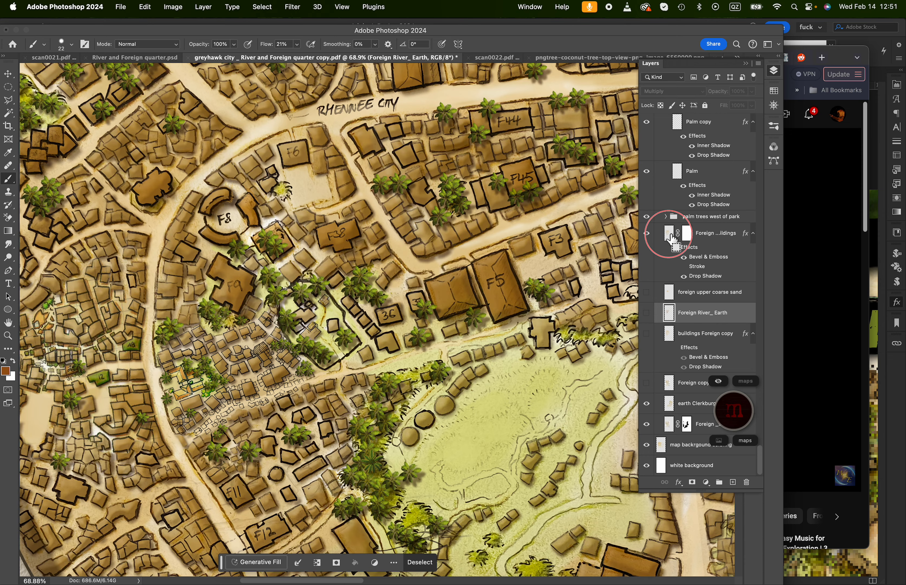
scroll(58, 401, "up", 1)
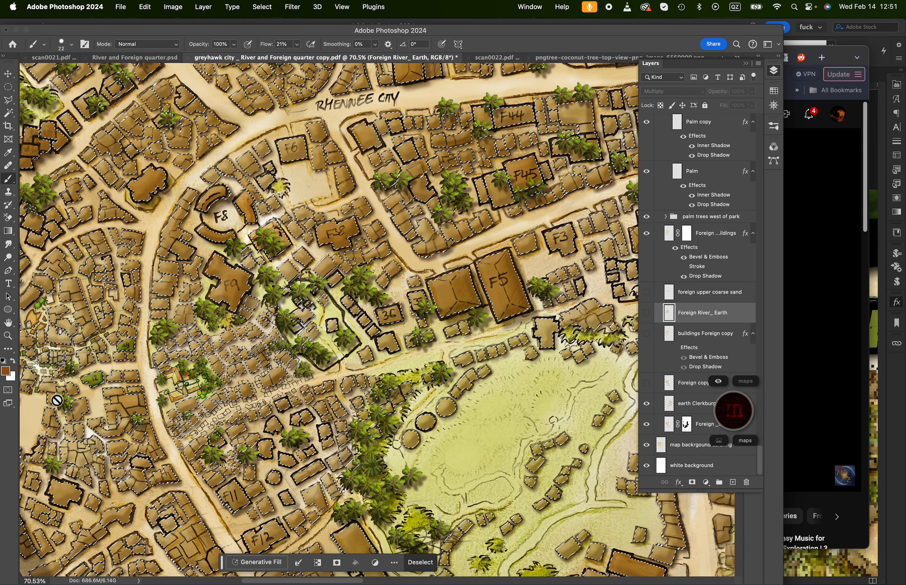
key("q")
scroll(375, 391, "down", 1)
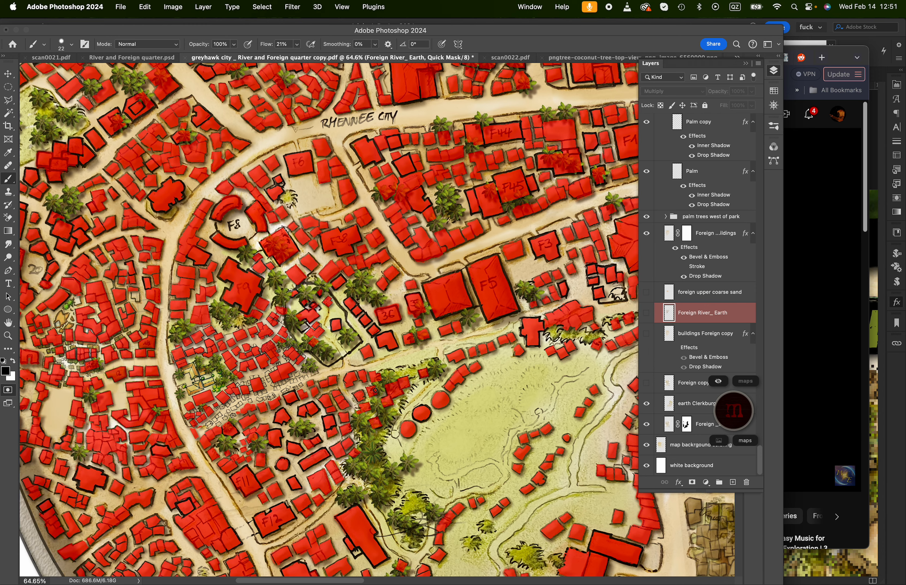
scroll(376, 390, "down", 4)
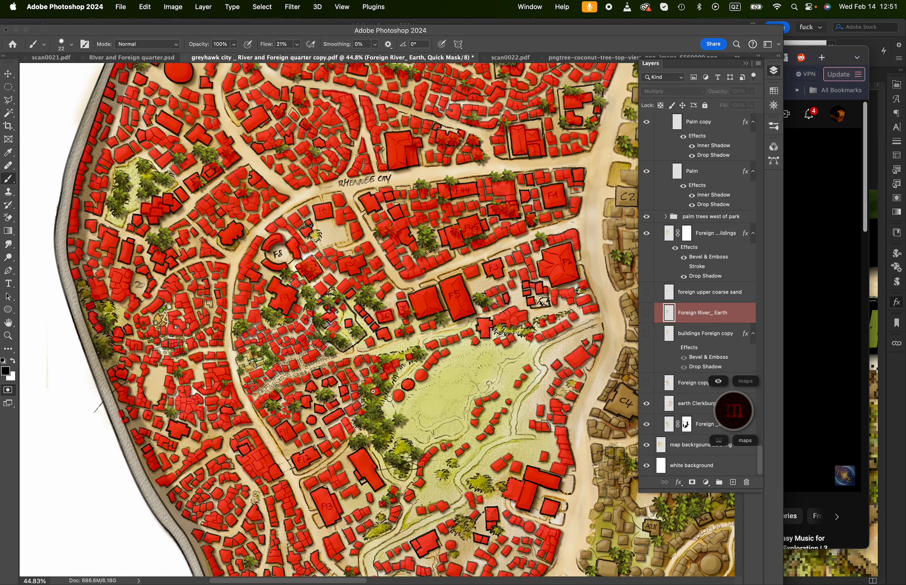
scroll(373, 391, "down", 2)
scroll(373, 392, "up", 7)
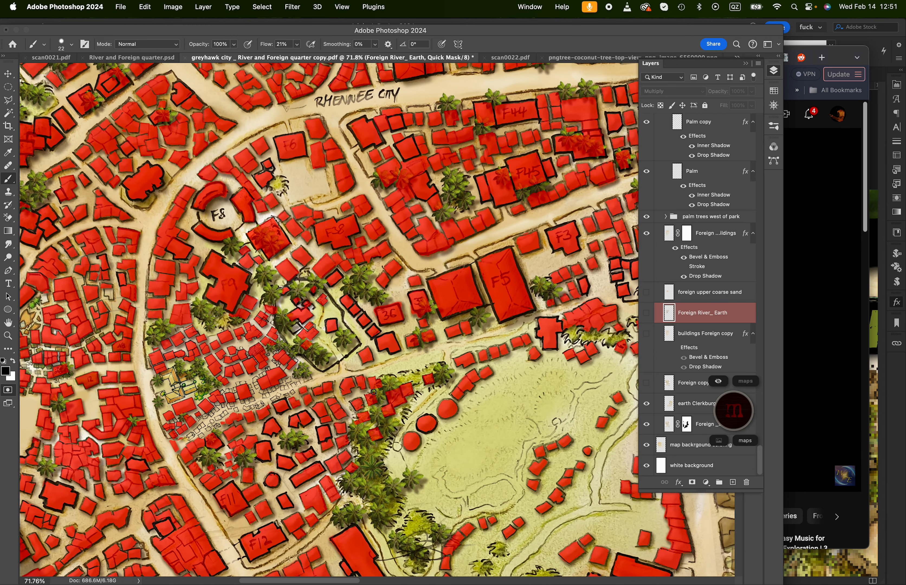
scroll(362, 376, "up", 1)
scroll(377, 317, "up", 8)
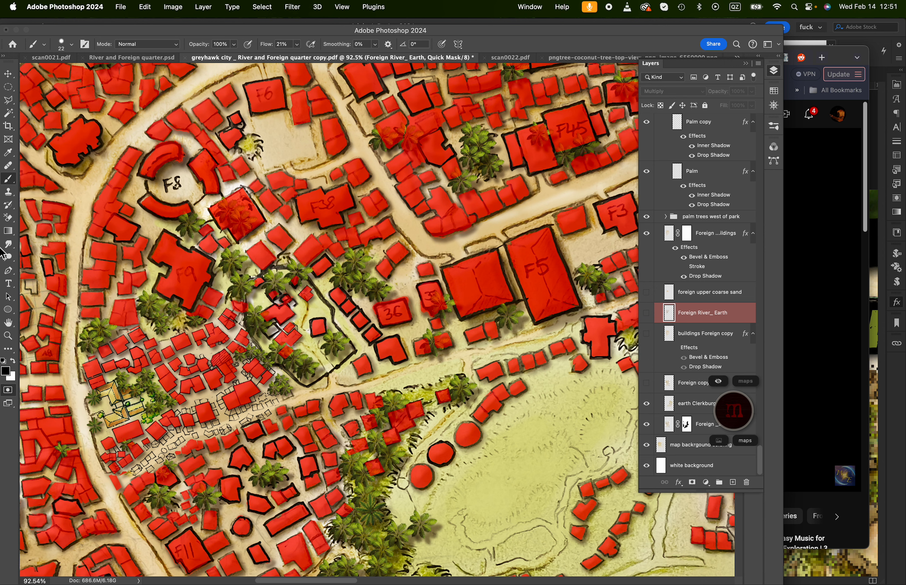
Switch to the Polygonal Lasso tool and leave Quick Mask mode
left_click(10, 105)
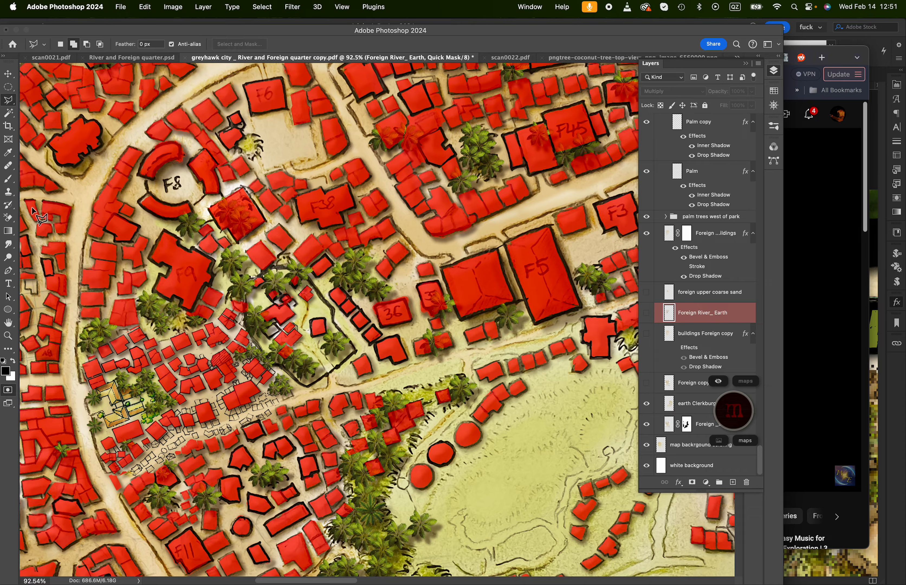
left_click(8, 396)
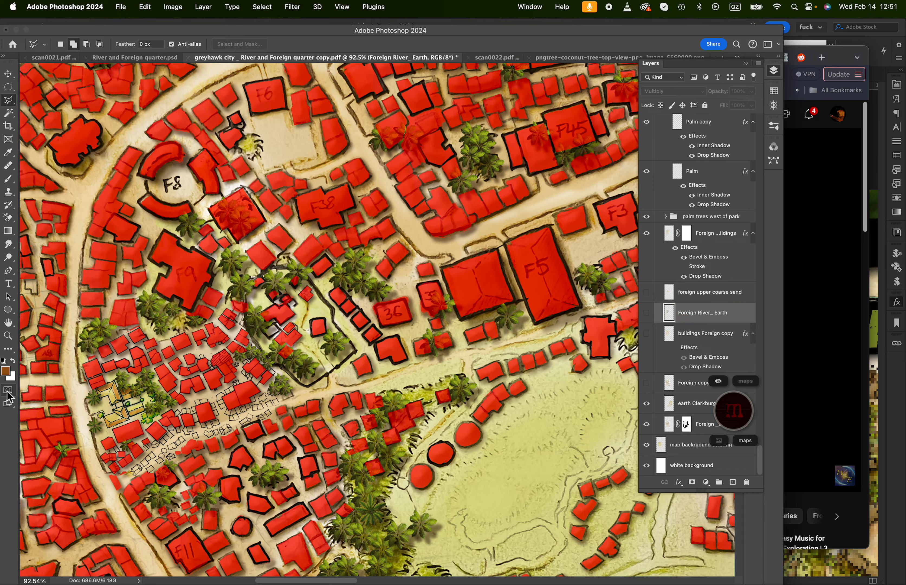
Clear the building selection and compare the western quarter with the Foreign River_ Earth layer shown and hidden
scroll(382, 329, "down", 3)
scroll(381, 329, "left", 6)
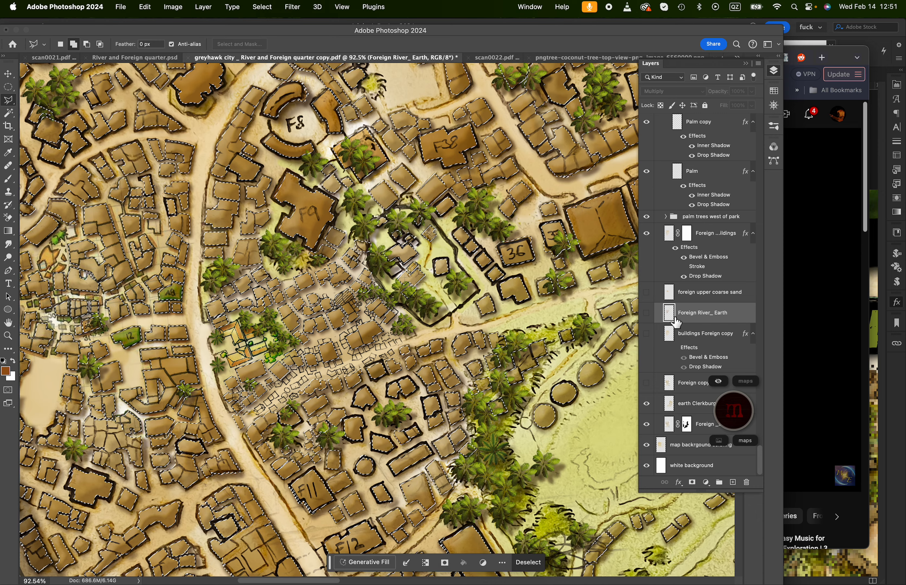
left_click(647, 313)
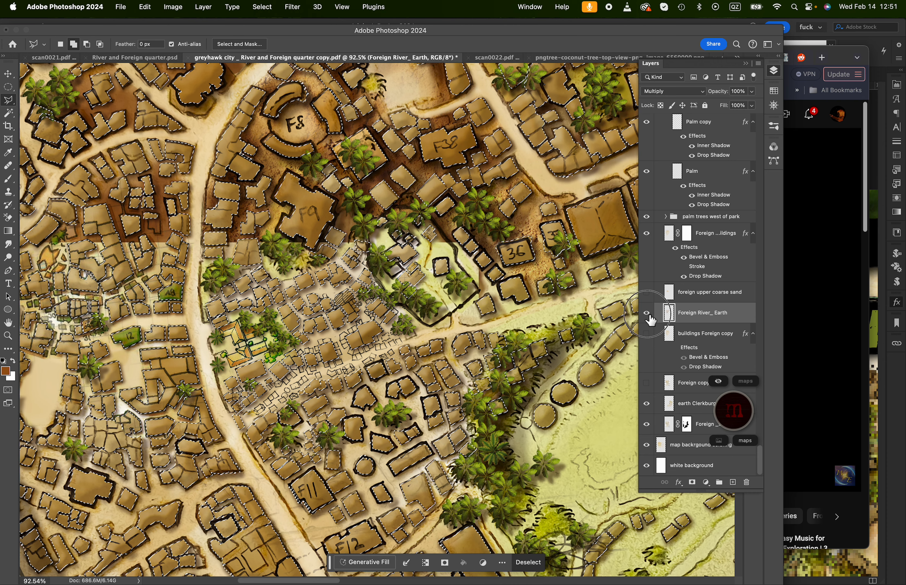
left_click(648, 314)
key("super+h")
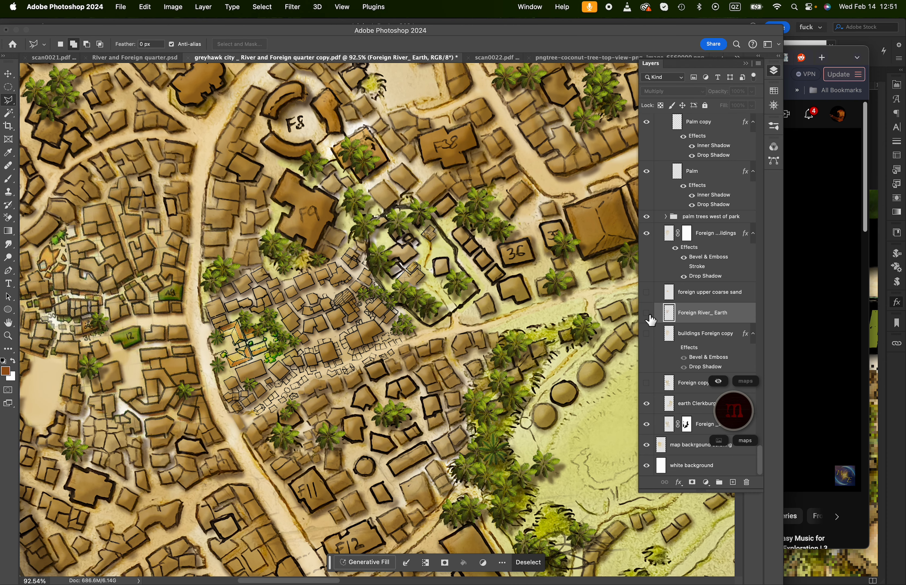
left_click(647, 313)
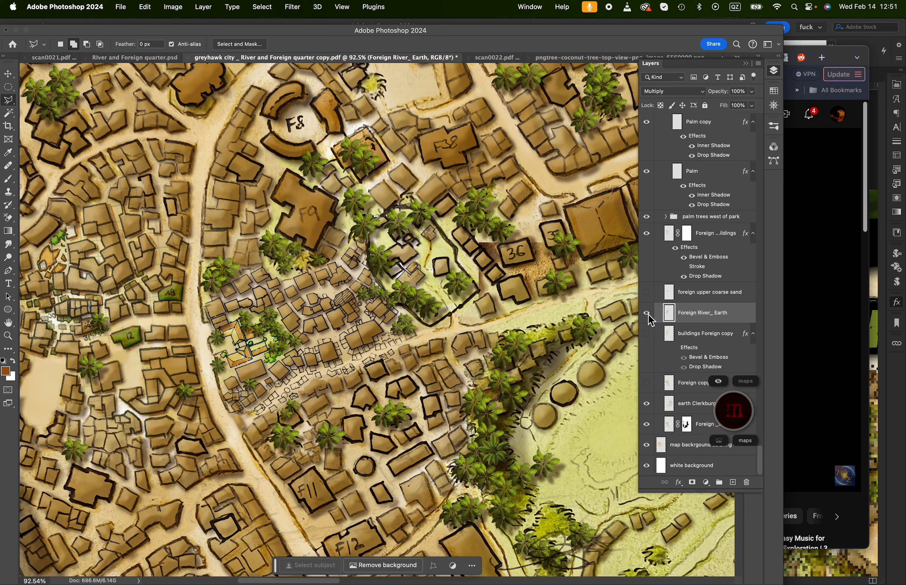
left_click(648, 314)
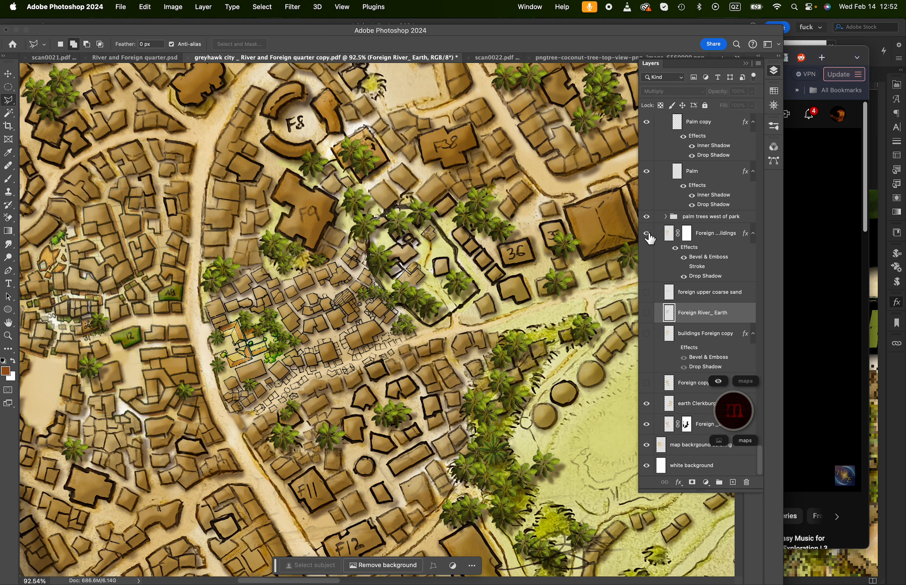
Switch off Bevel & Emboss and Drop Shadow on the Foreign River Buildings layer, comparing the map with that layer shown and hidden
left_click(647, 234)
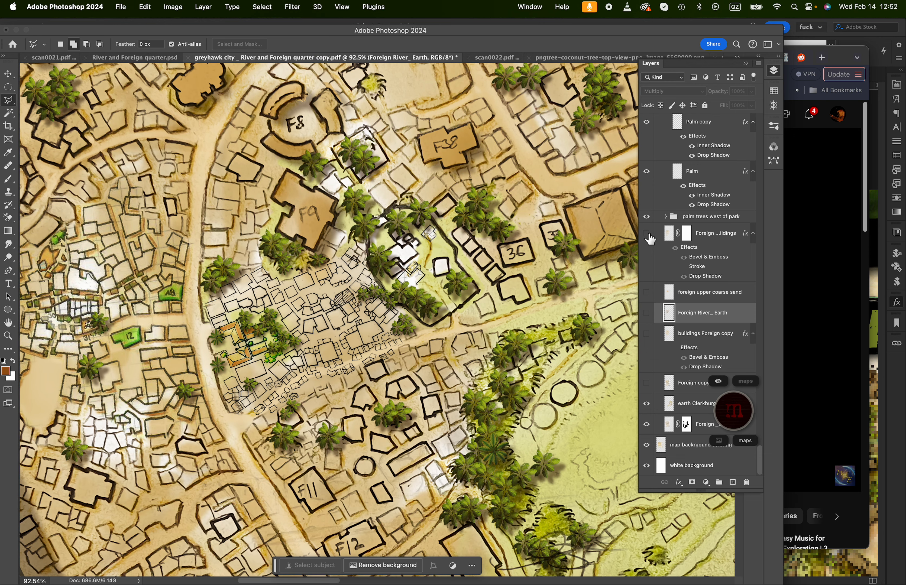
left_click(647, 234)
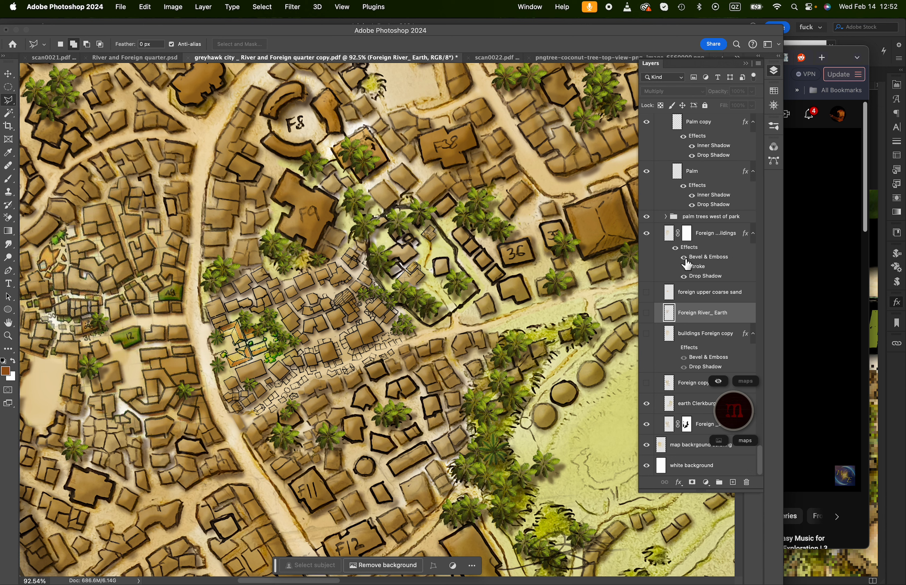
left_click(684, 257)
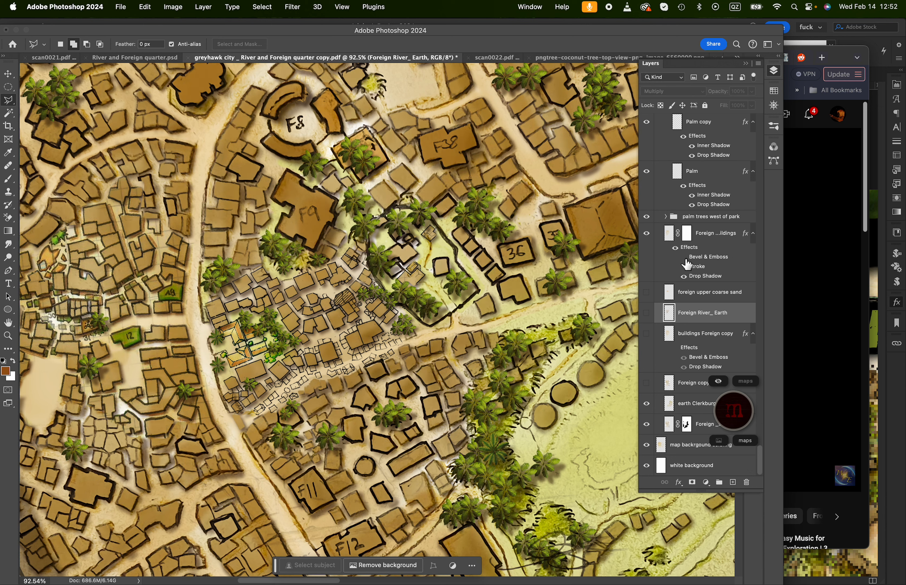
left_click(685, 266)
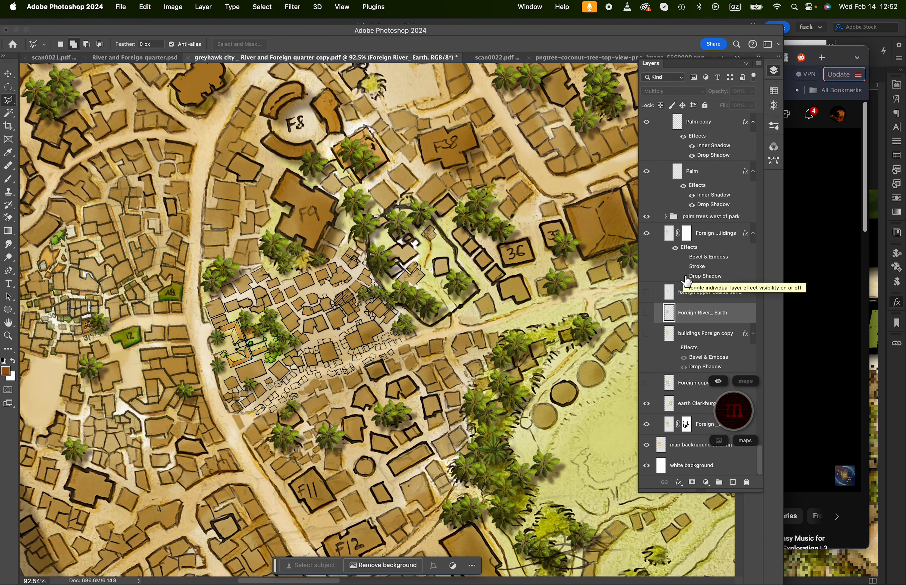
left_click(648, 233)
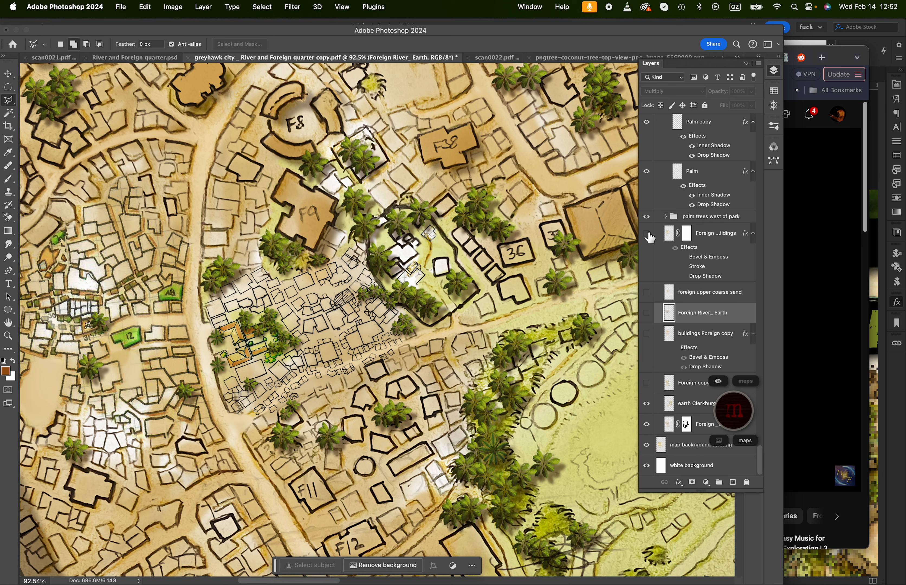
left_click(648, 233)
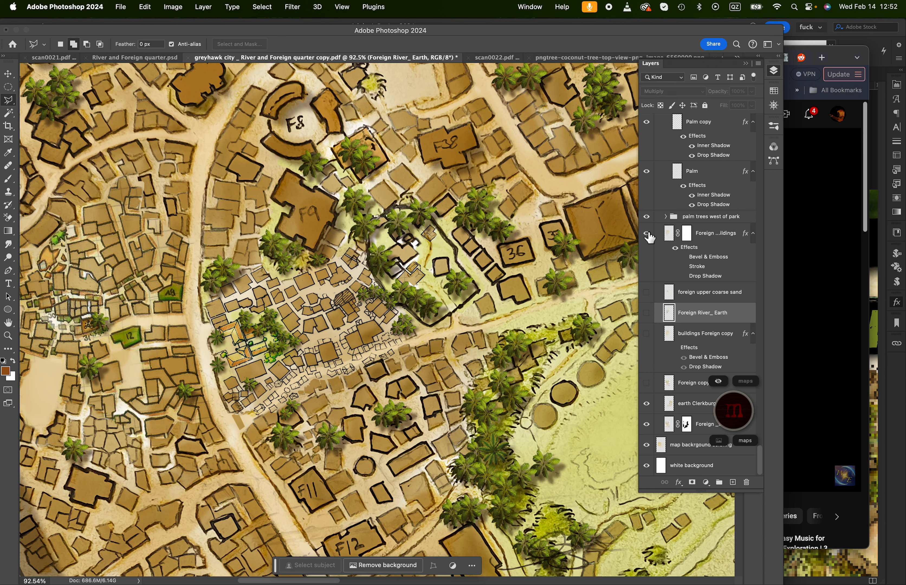
Select the Foreign River Buildings layer and switch its Drop Shadow and Bevel & Emboss effects back on
left_click(684, 263)
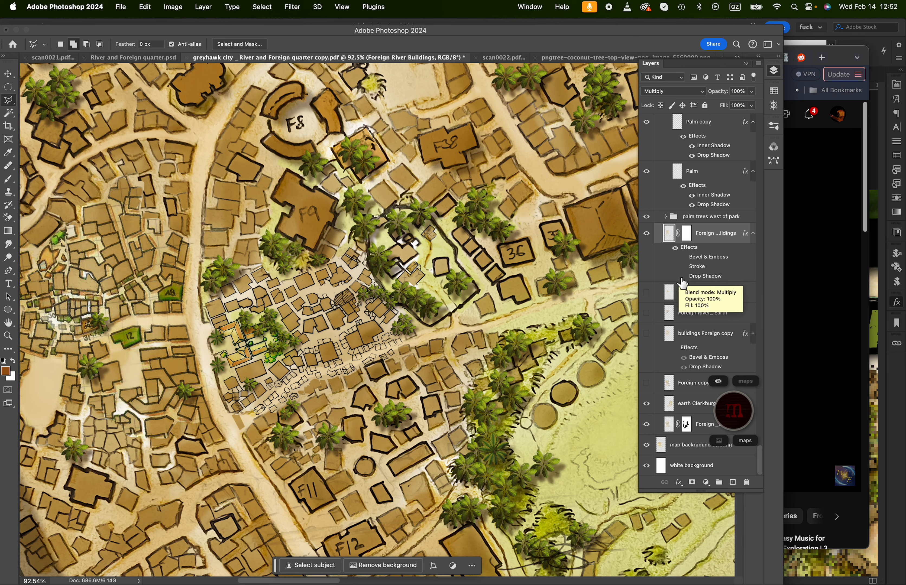
left_click(685, 276)
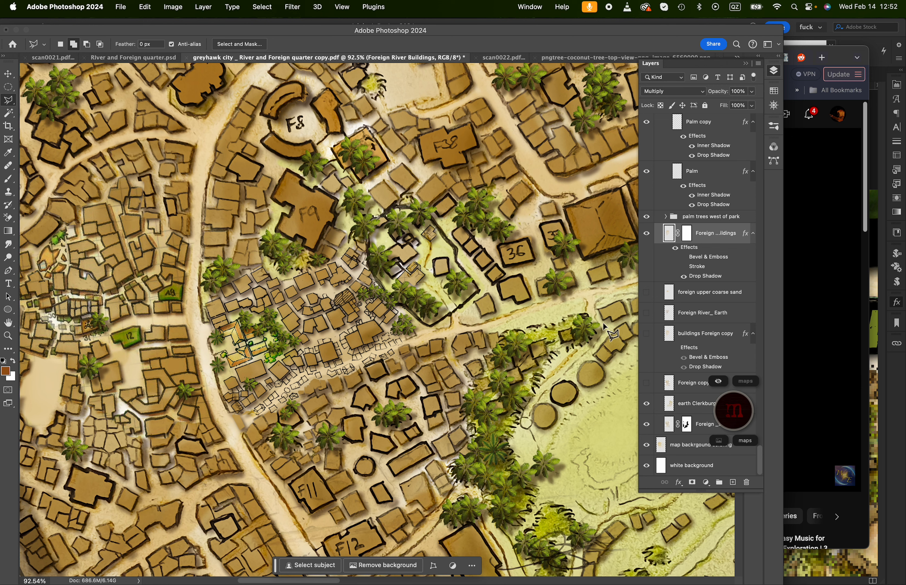
left_click(684, 257)
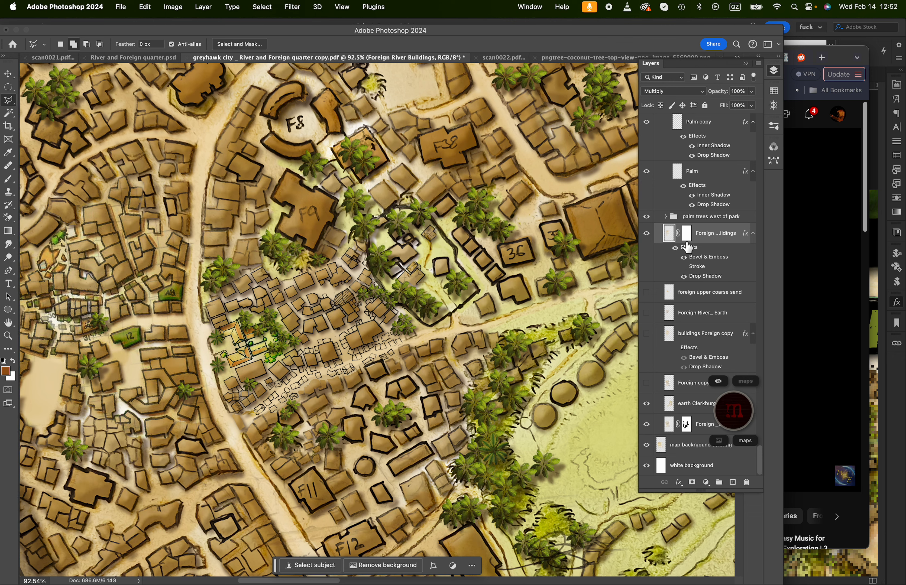
left_click(684, 257)
Examine the bevel and shadow on the buildings around F11, F5 and F9 at close and wide range
scroll(388, 491, "up", 5)
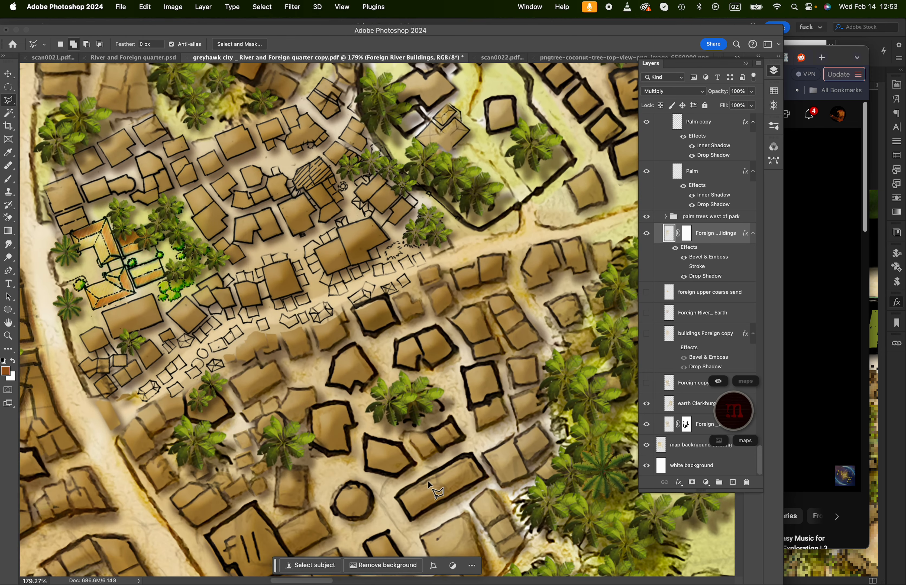
scroll(453, 471, "down", 5)
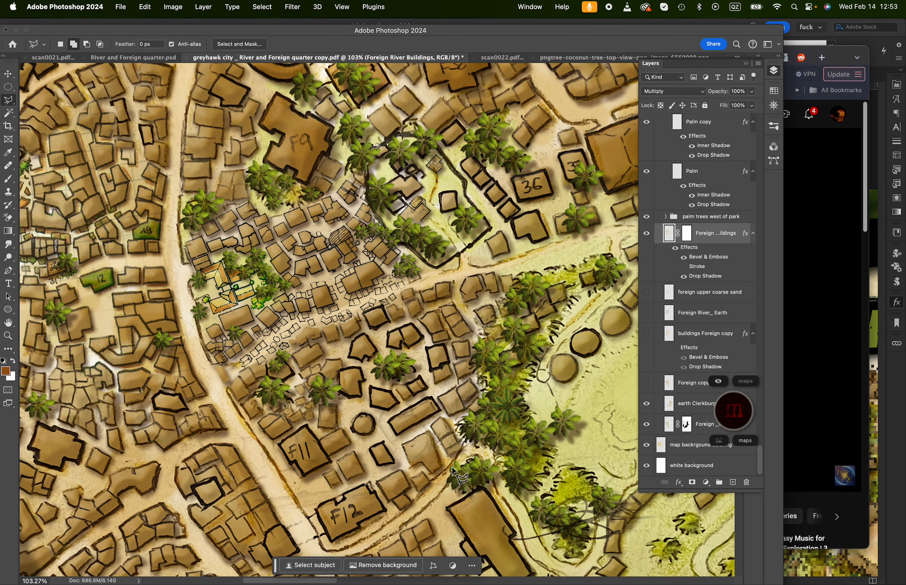
scroll(452, 475, "right", 10)
scroll(452, 475, "up", 4)
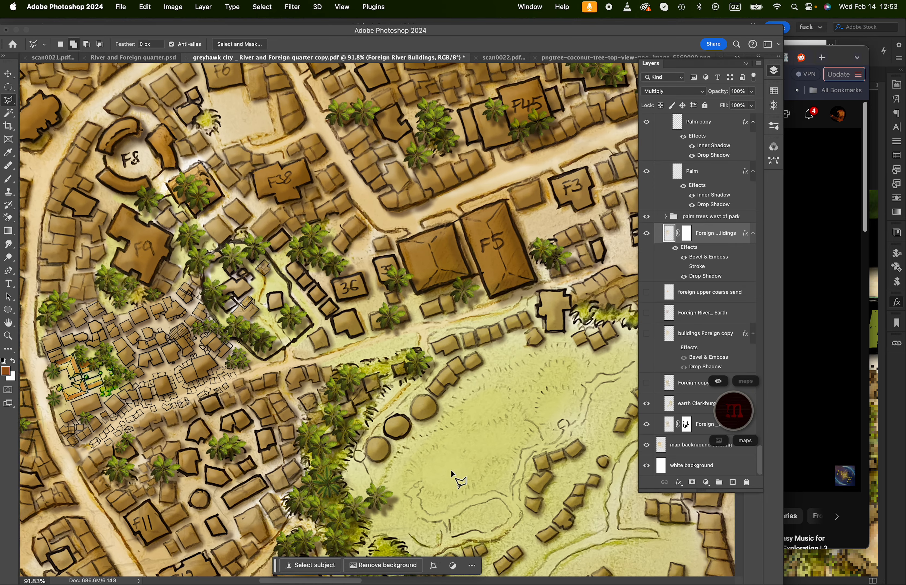
scroll(433, 263, "up", 3)
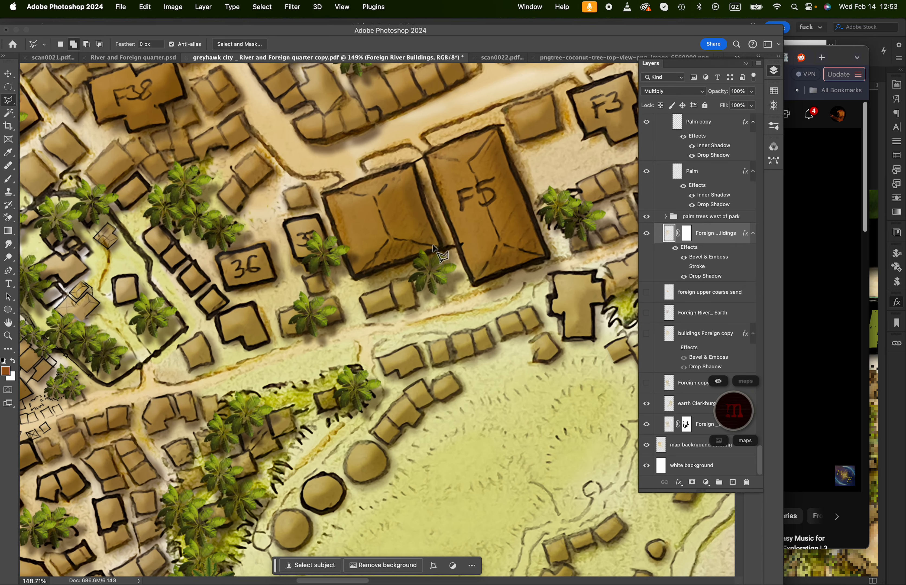
scroll(441, 290, "down", 2)
scroll(441, 290, "down", 2)
scroll(441, 290, "left", 8)
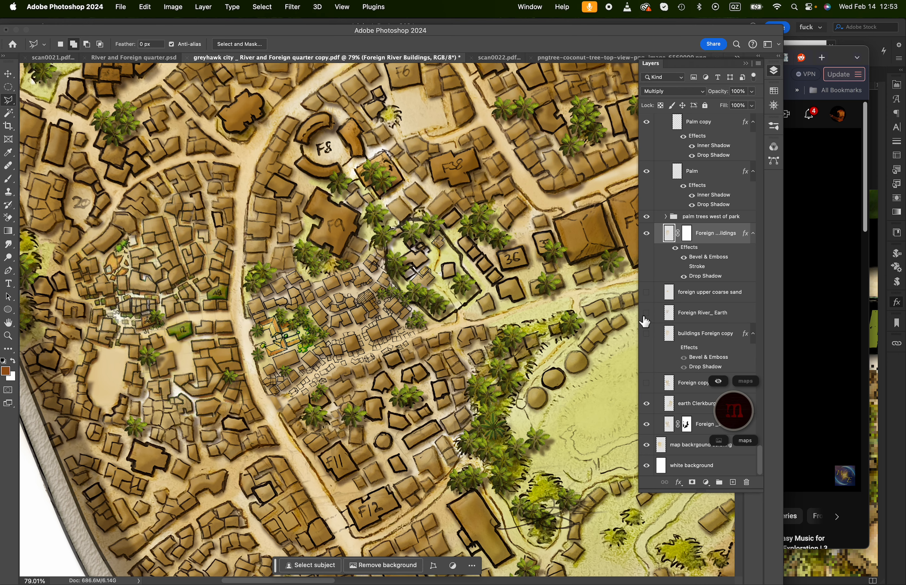
scroll(294, 269, "up", 5)
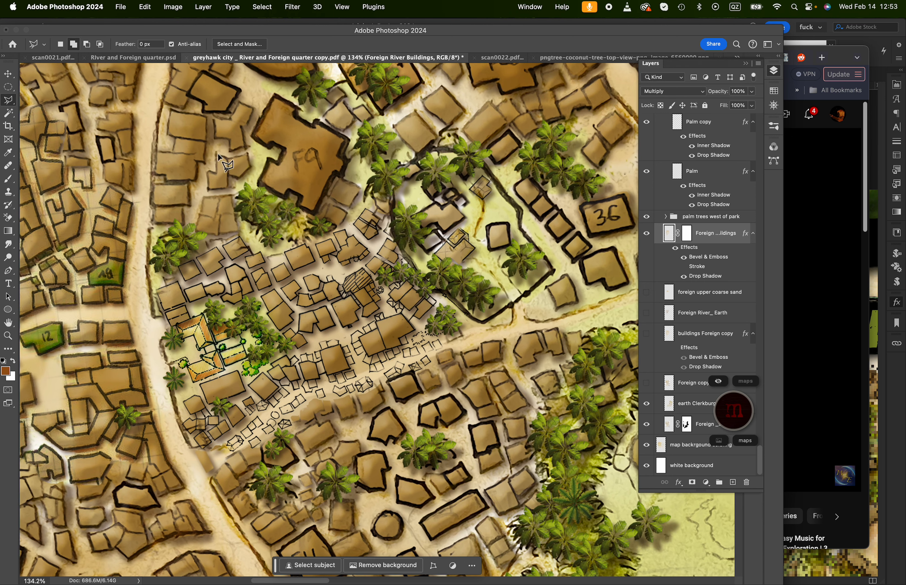
Compare the ground between the buildings around F9 and across the quarter with the Foreign River_ Earth layer shown and hidden
left_click(647, 313)
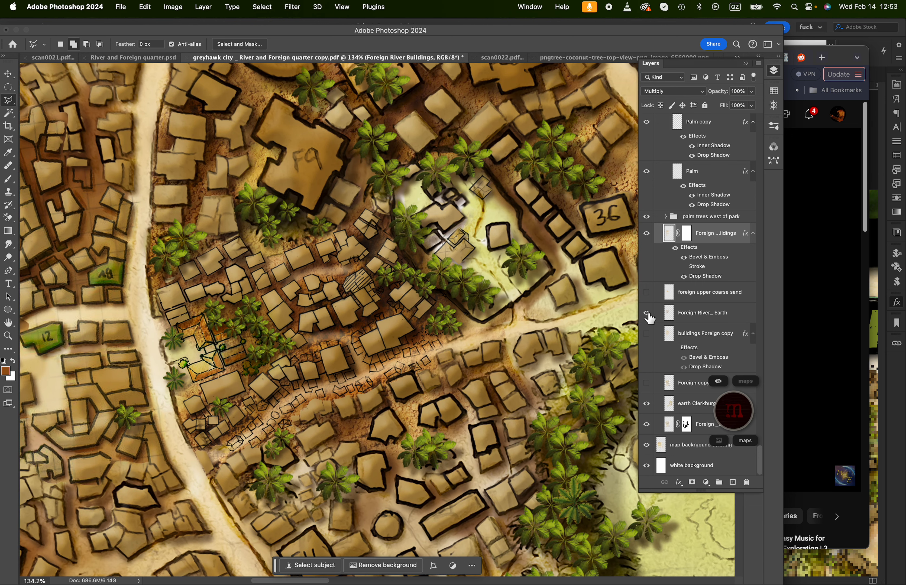
scroll(460, 289, "down", 2)
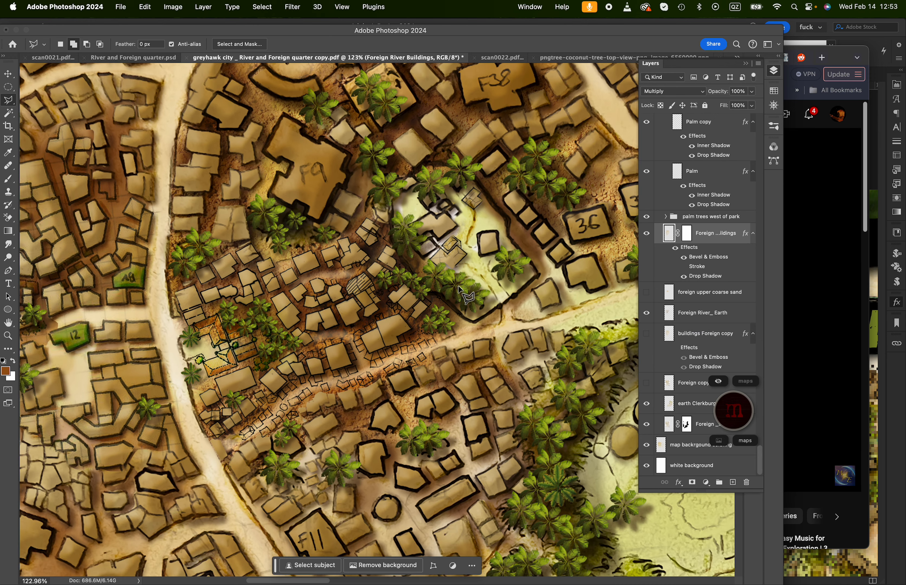
scroll(459, 288, "down", 4)
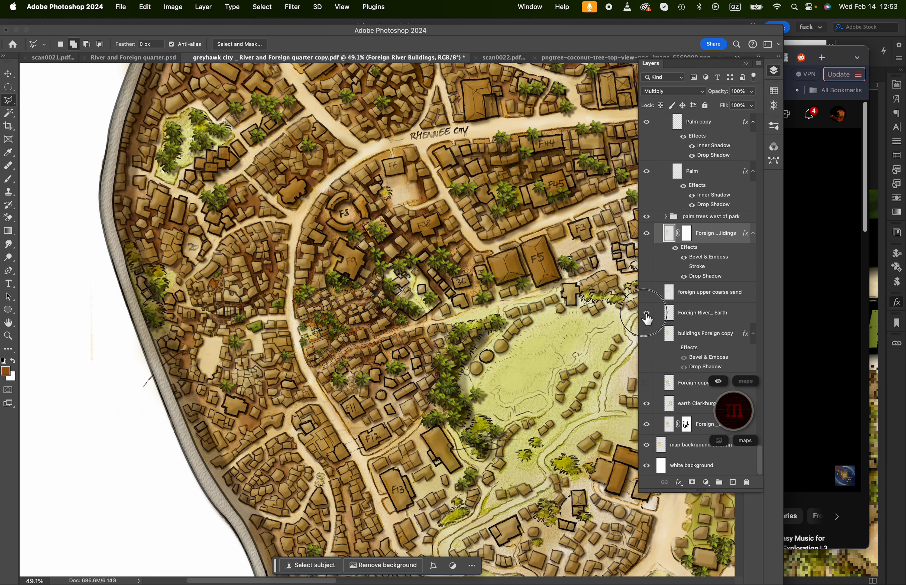
scroll(365, 179, "up", 5)
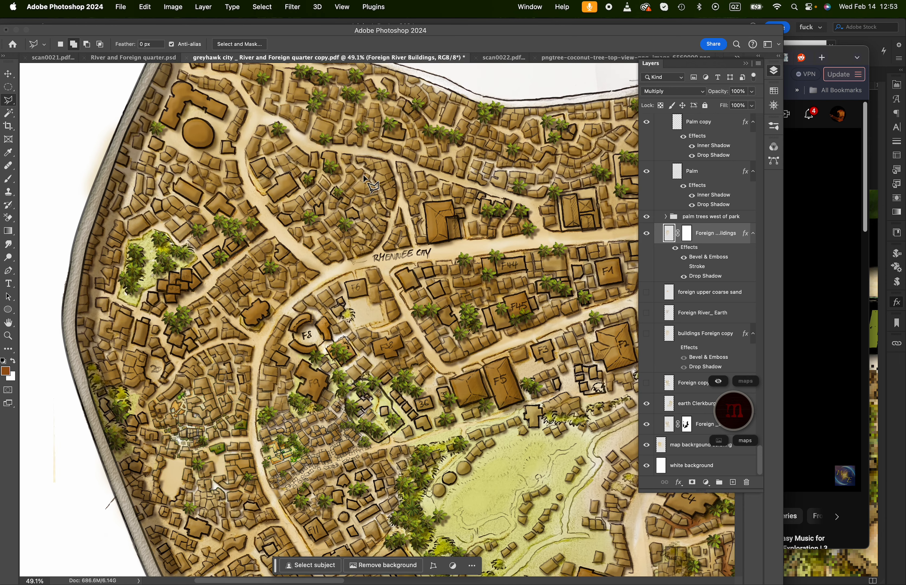
Examine the building blocks around the Rhennee City label with the Foreign River_ Earth layer hidden
scroll(321, 206, "up", 5)
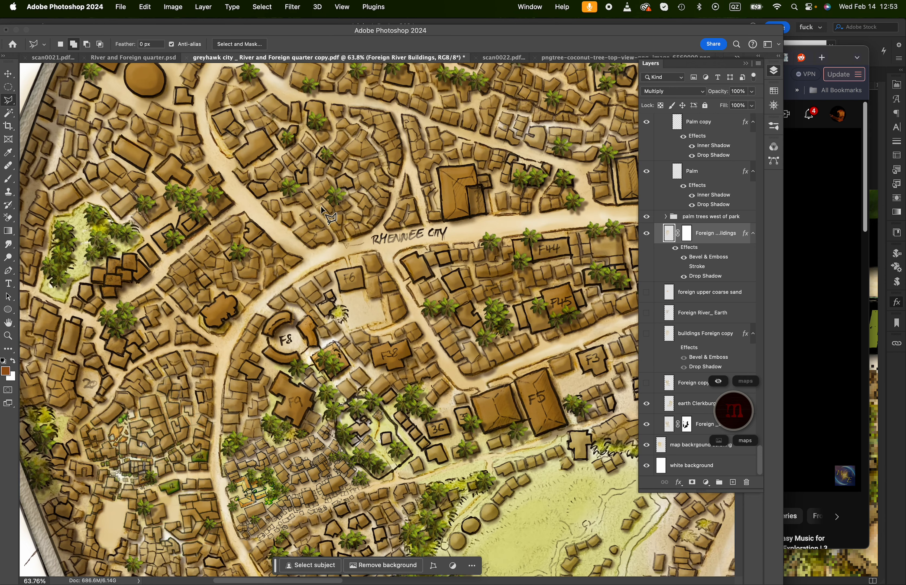
scroll(321, 206, "up", 6)
scroll(320, 206, "right", 3)
scroll(321, 209, "right", 2)
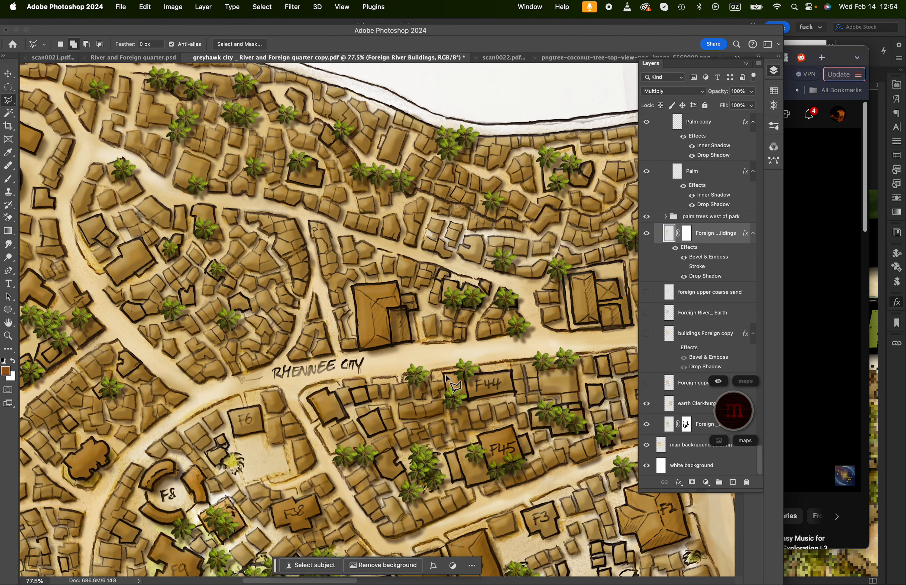
scroll(342, 335, "left", 2)
scroll(342, 335, "up", 1)
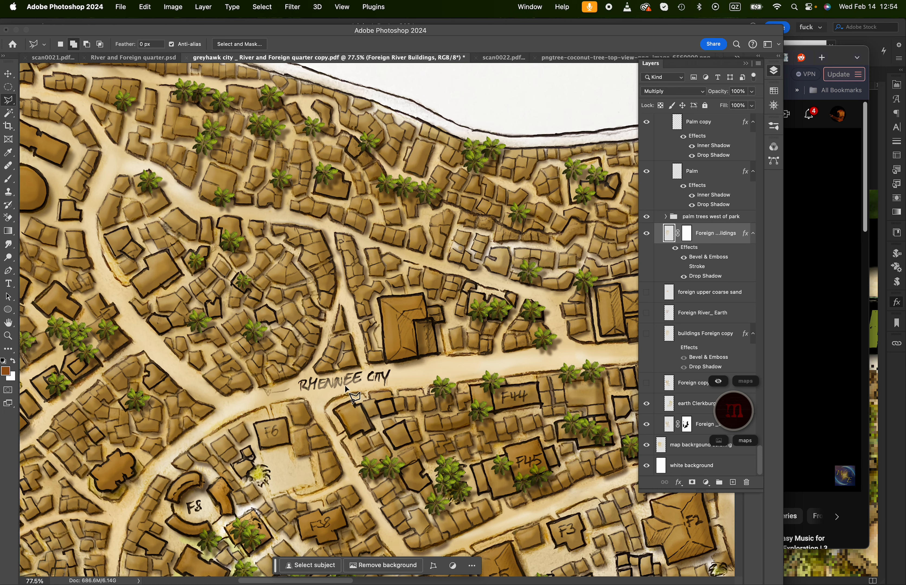
scroll(347, 386, "up", 4)
scroll(347, 386, "left", 5)
scroll(347, 387, "up", 1)
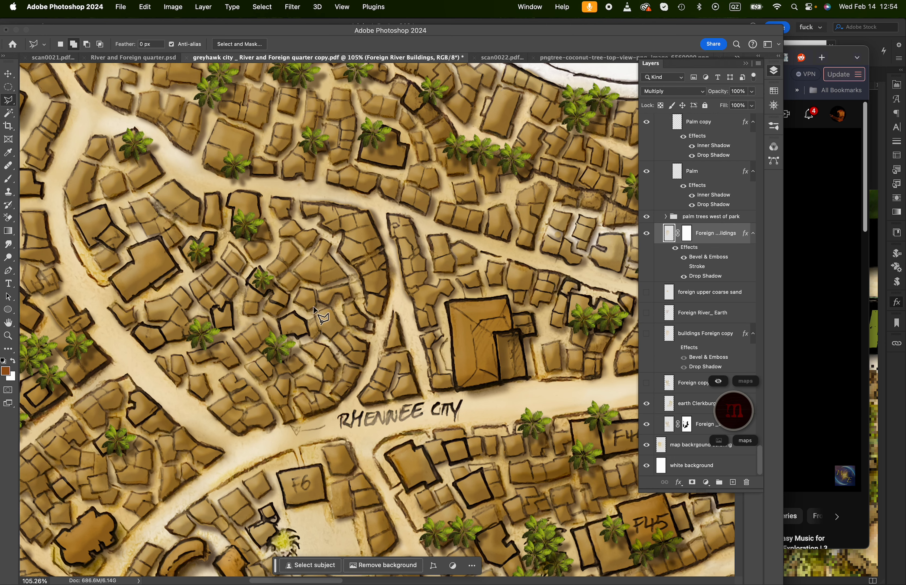
scroll(217, 306, "left", 3)
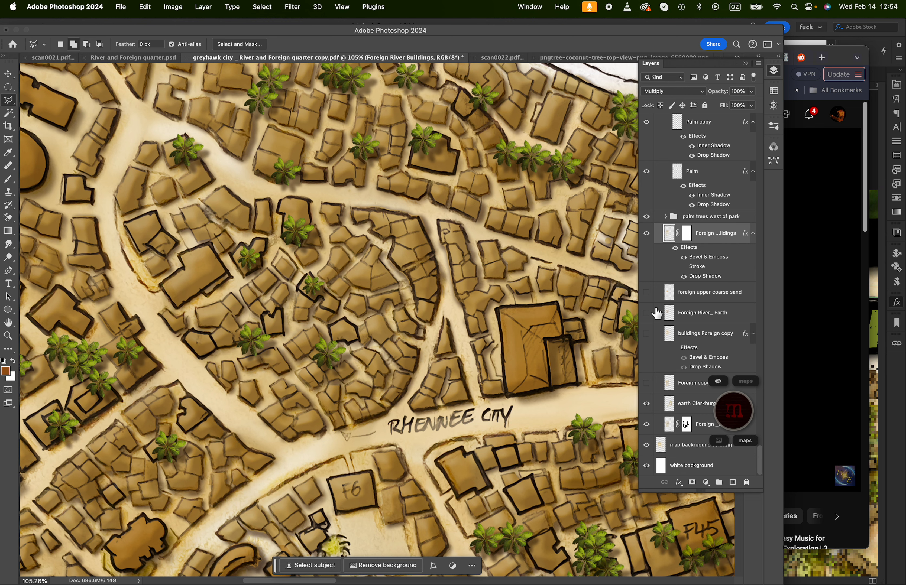
Show the Foreign River_ Earth layer and inspect its shading between the buildings north of Rhennee City and along the city wall
left_click(647, 314)
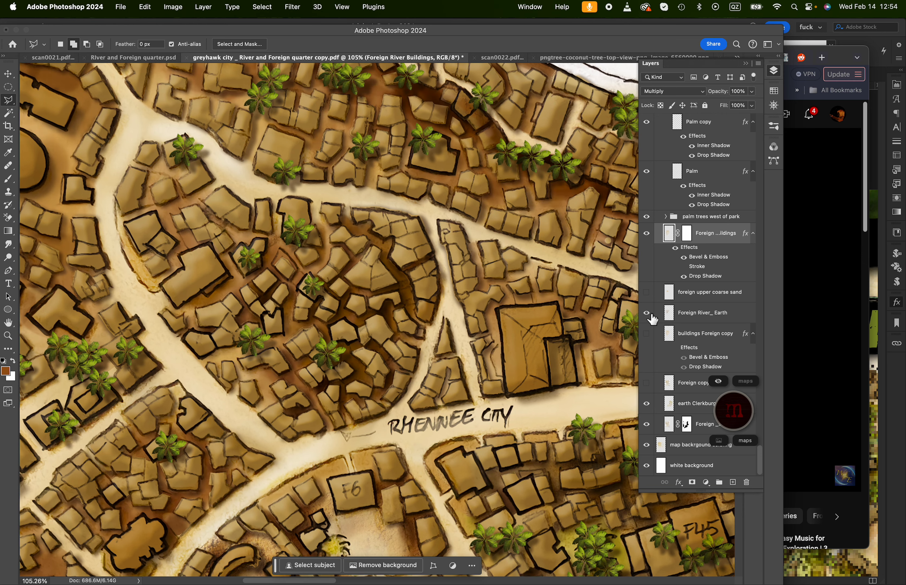
scroll(514, 301, "up", 4)
scroll(514, 301, "right", 3)
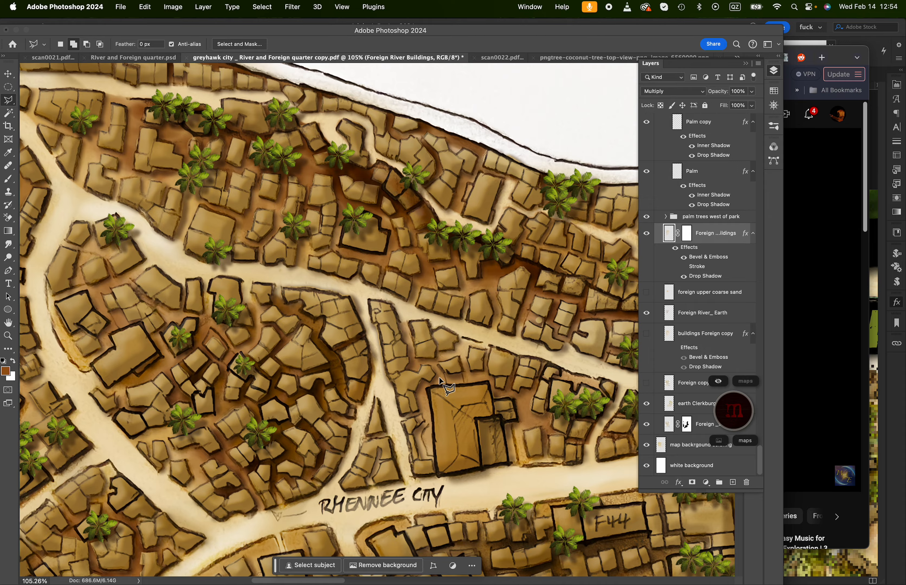
scroll(440, 379, "left", 8)
scroll(440, 378, "right", 5)
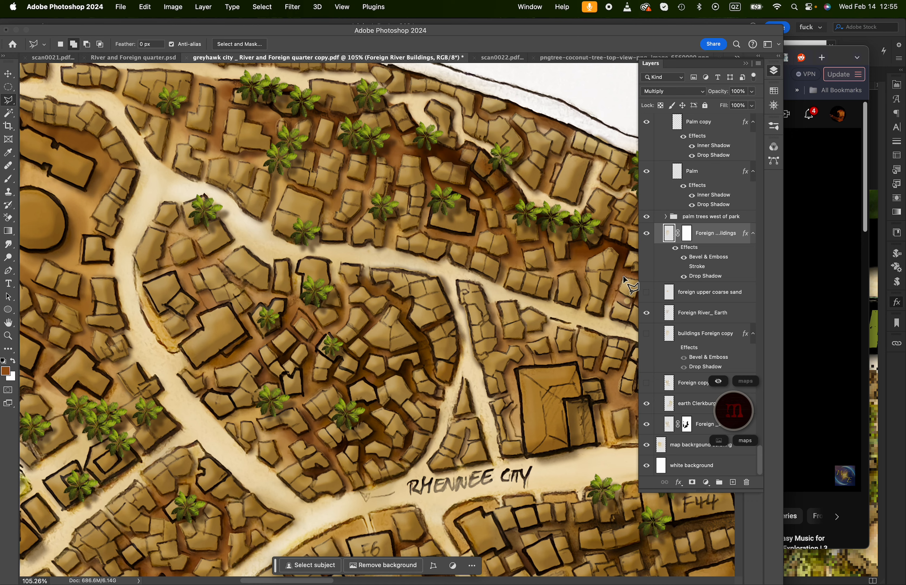
scroll(624, 280, "down", 5)
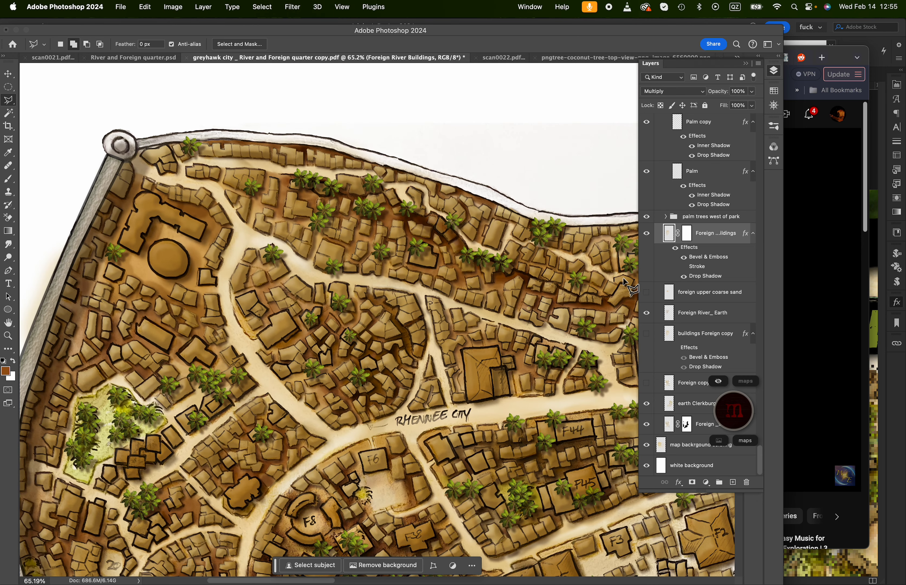
scroll(624, 281, "down", 3)
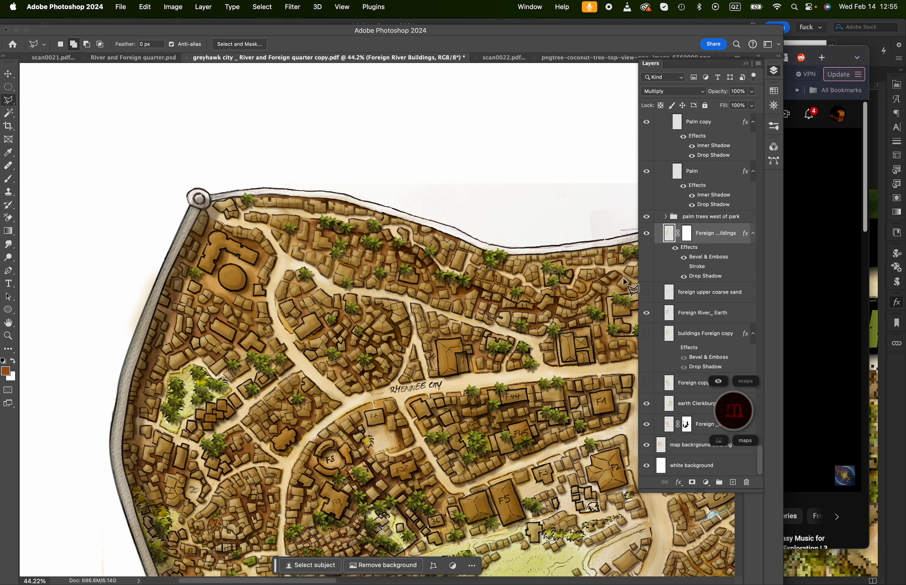
scroll(623, 281, "right", 3)
scroll(287, 347, "up", 4)
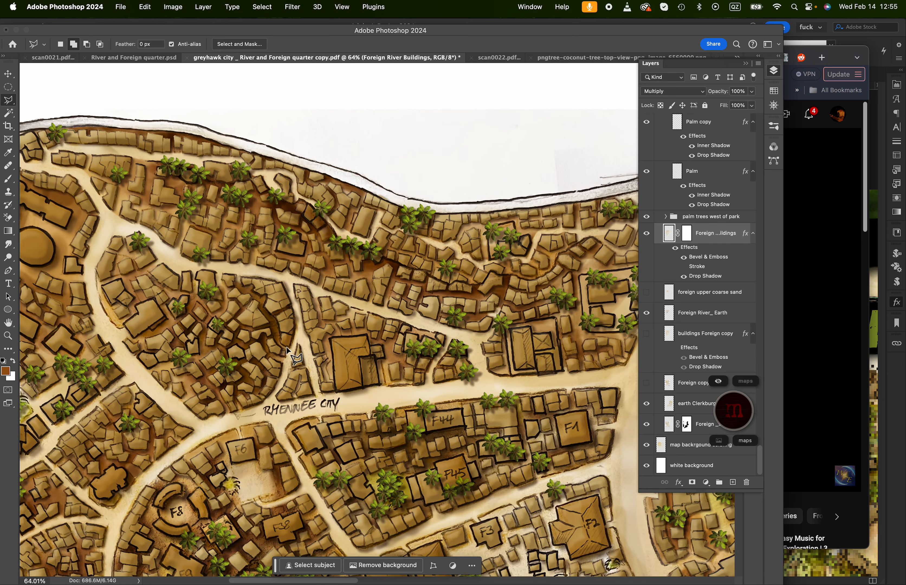
Examine the building blocks and the ground between them around the Rhennee City label at wide and close range
scroll(287, 350, "up", 1)
scroll(286, 350, "left", 3)
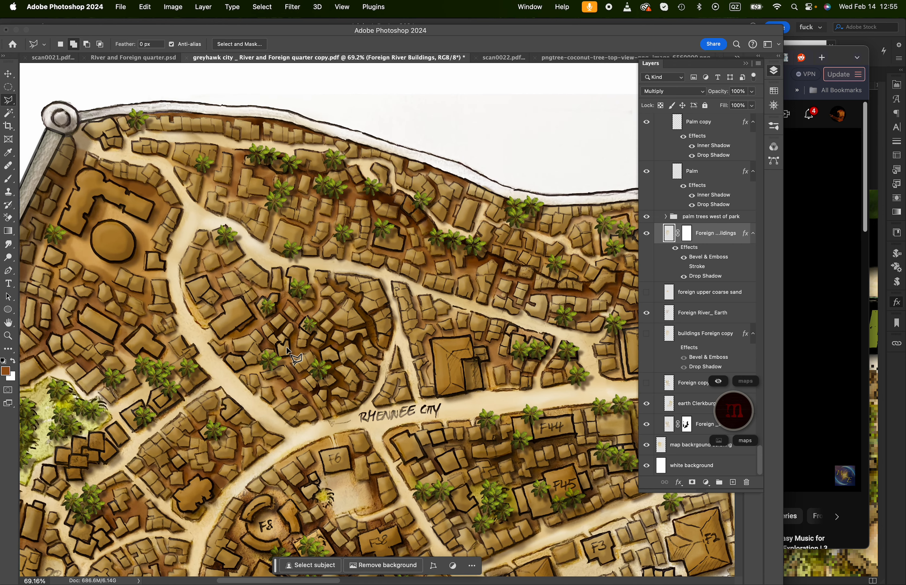
scroll(286, 349, "down", 3)
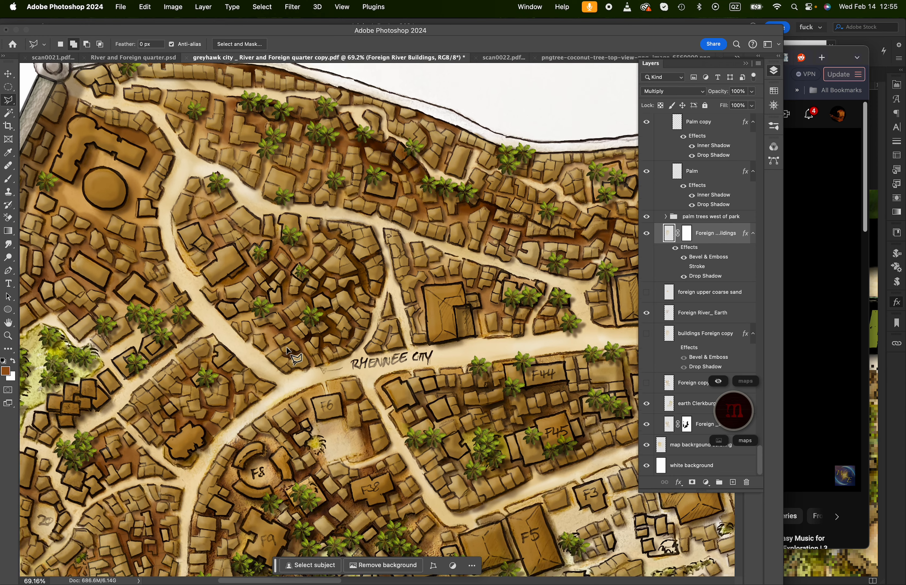
scroll(288, 350, "up", 5)
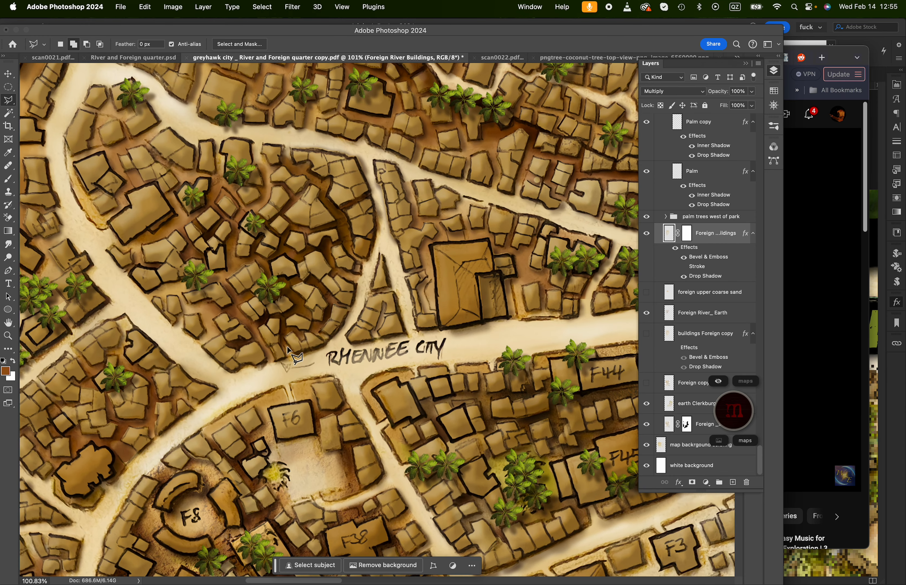
scroll(288, 350, "up", 1)
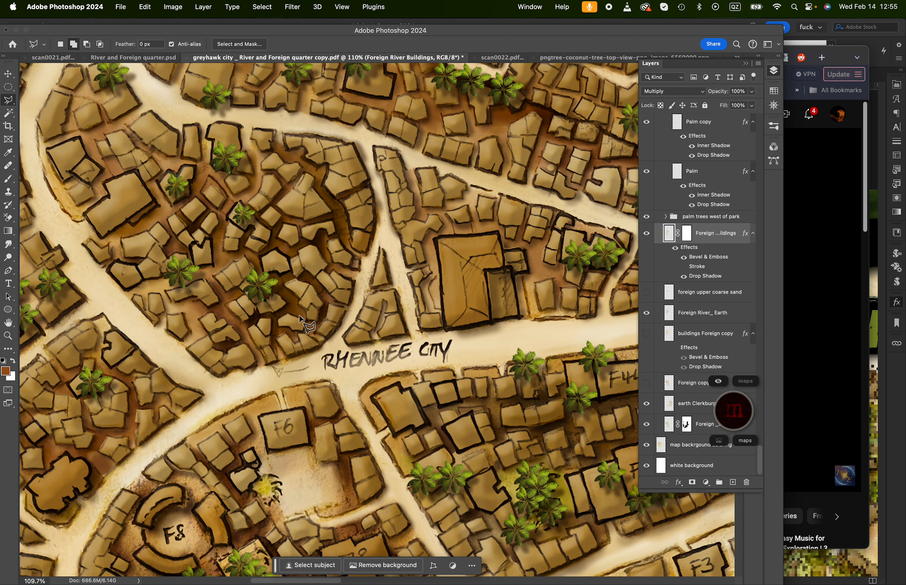
scroll(403, 337, "up", 3)
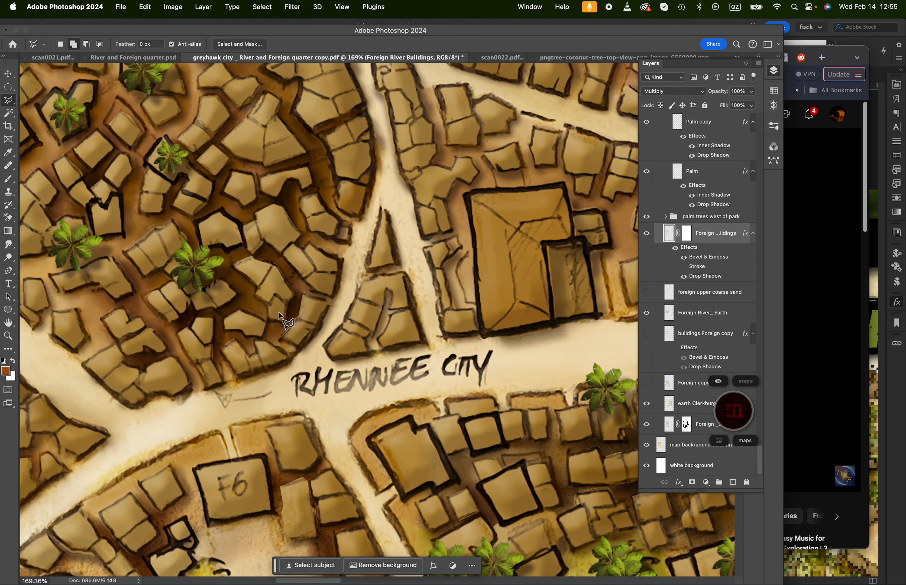
Try moving the Palm layer's tree from the block northwest of Rhennee City onto the road near F6, and undo the move
key("v")
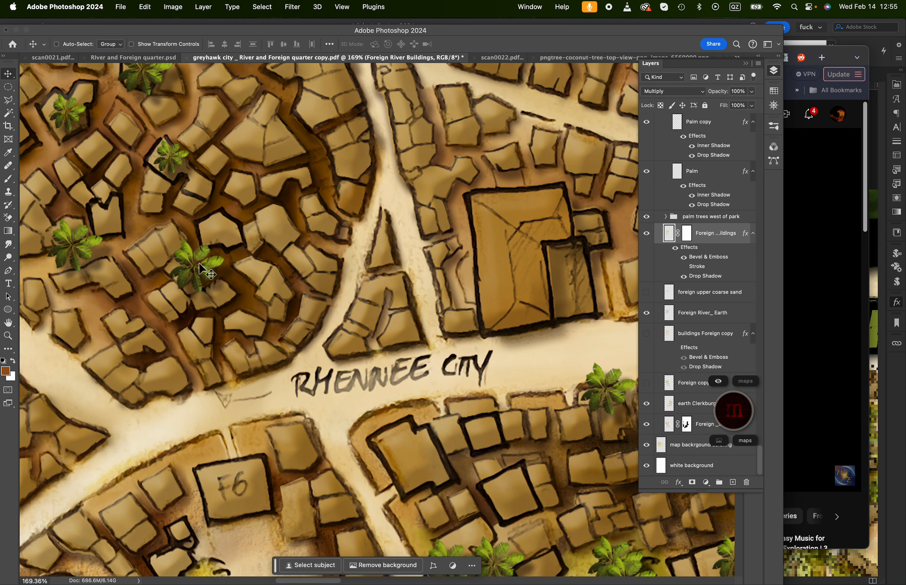
scroll(199, 264, "left", 5)
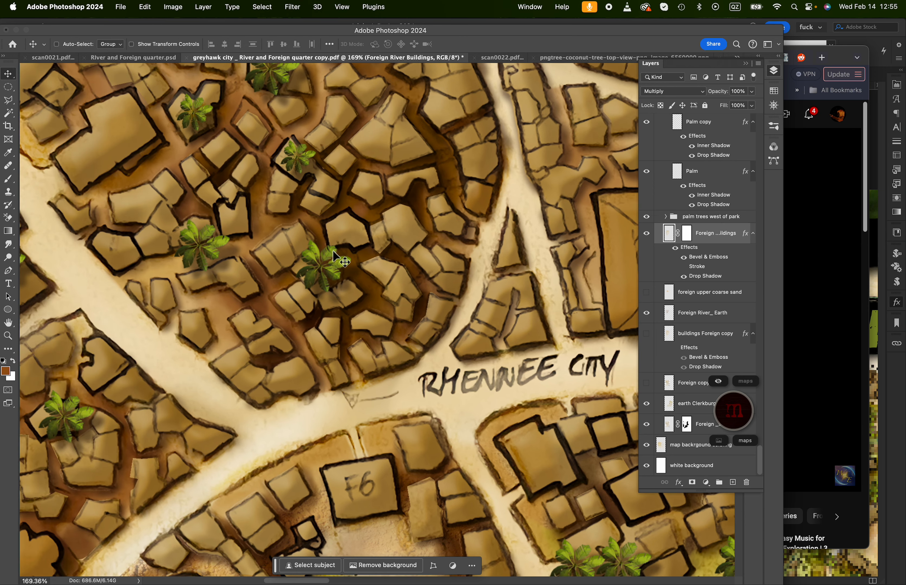
right_click(315, 259)
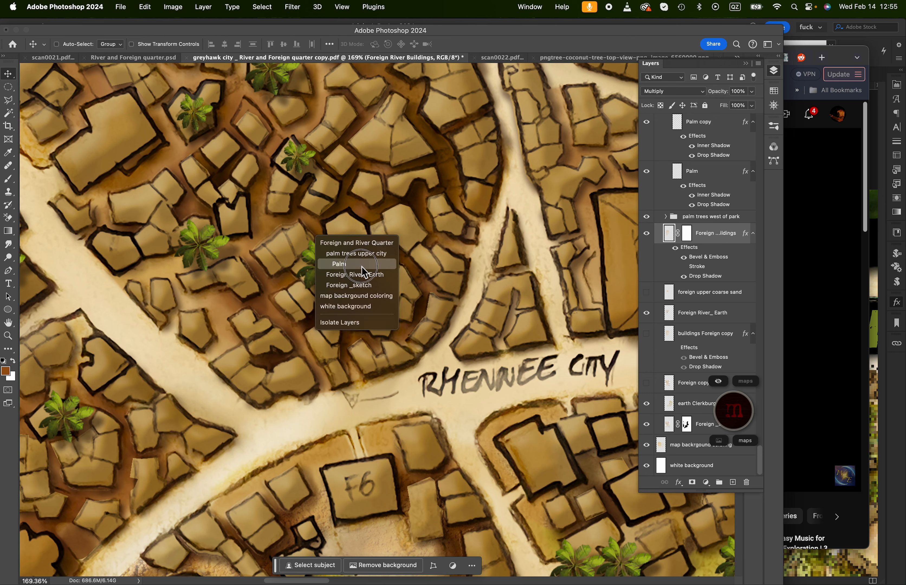
left_click(325, 269)
left_click_drag(333, 278, 269, 414)
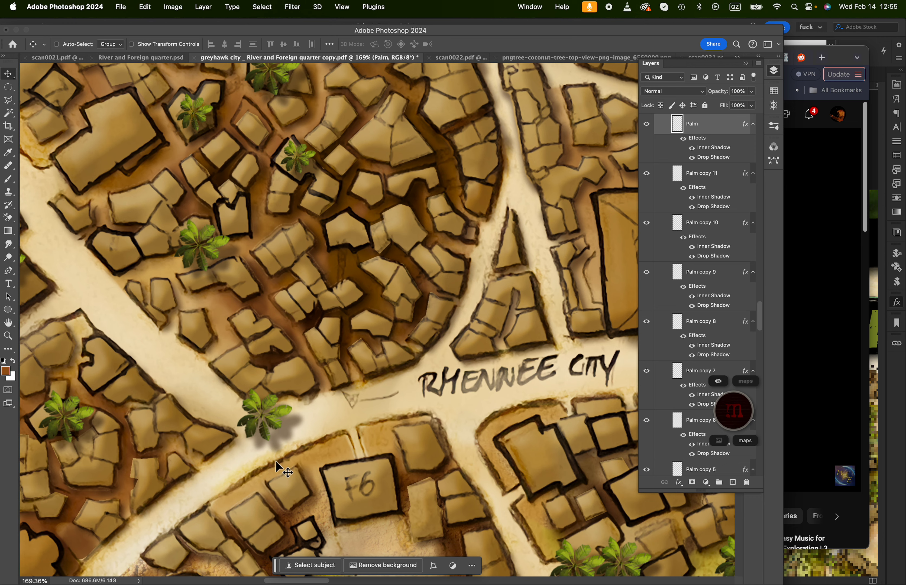
scroll(278, 456, "up", 5)
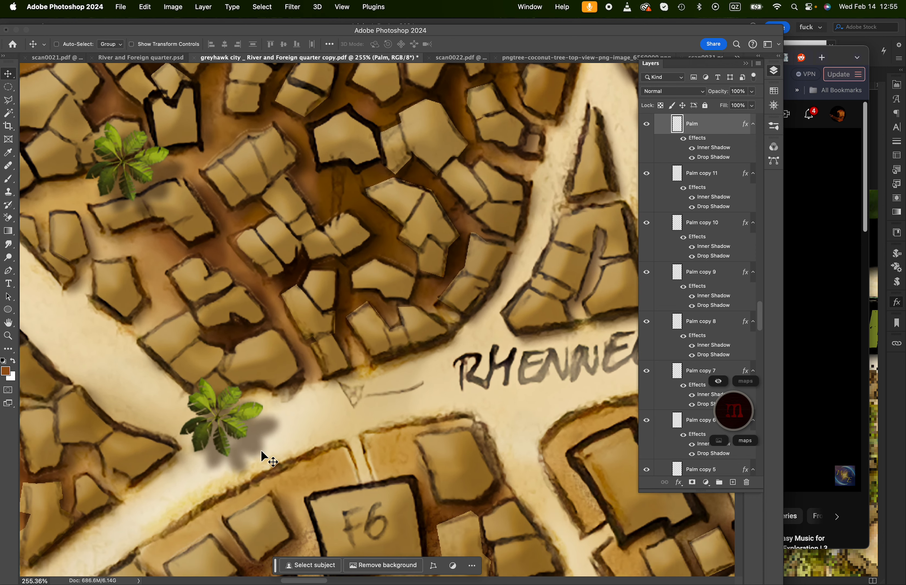
key("super+z")
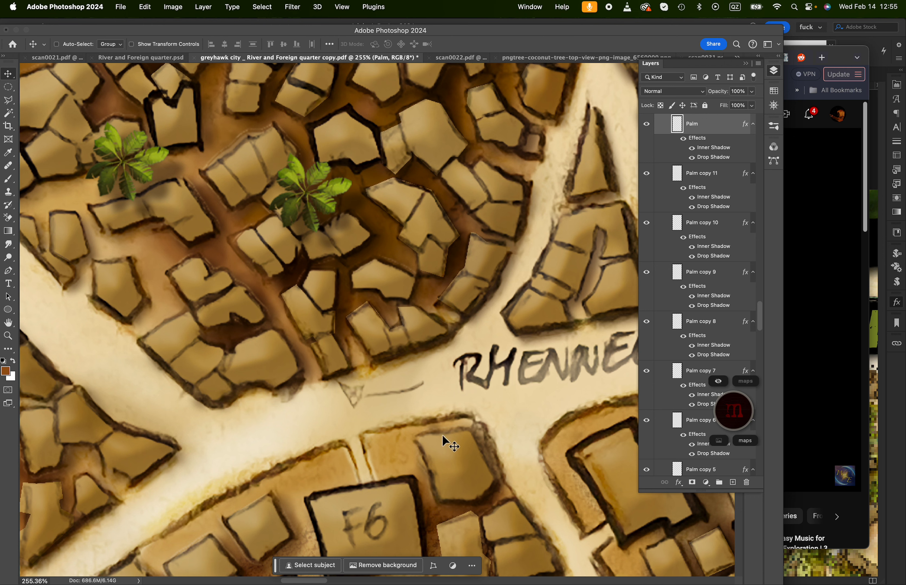
Examine the shading between the buildings and palm trees in the rounded block northwest of Rhennee City and its surroundings
scroll(358, 287, "down", 8)
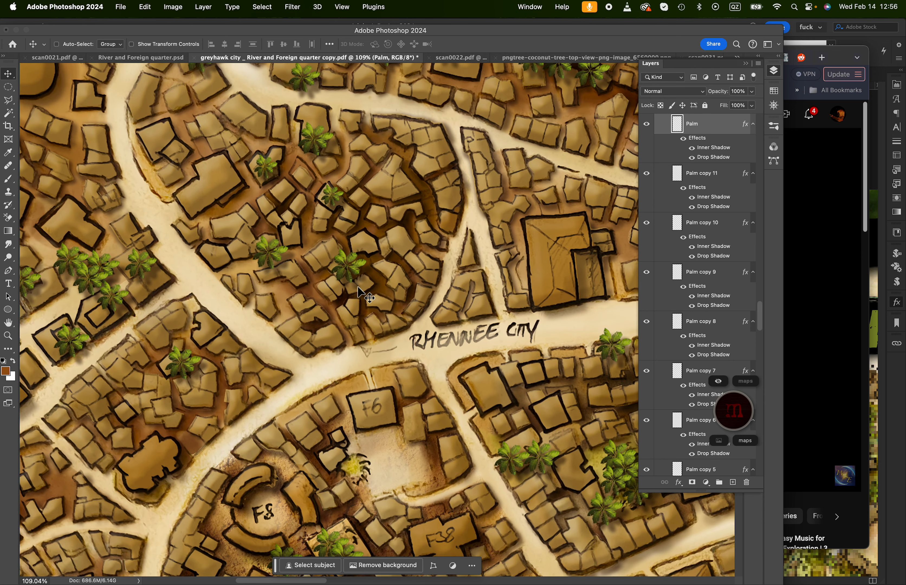
scroll(358, 285, "up", 1)
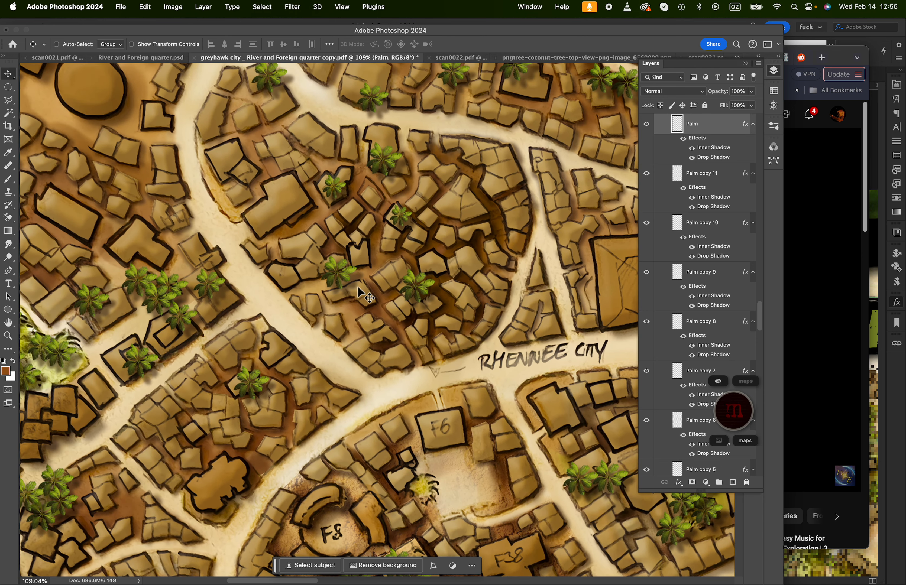
scroll(361, 260, "up", 5)
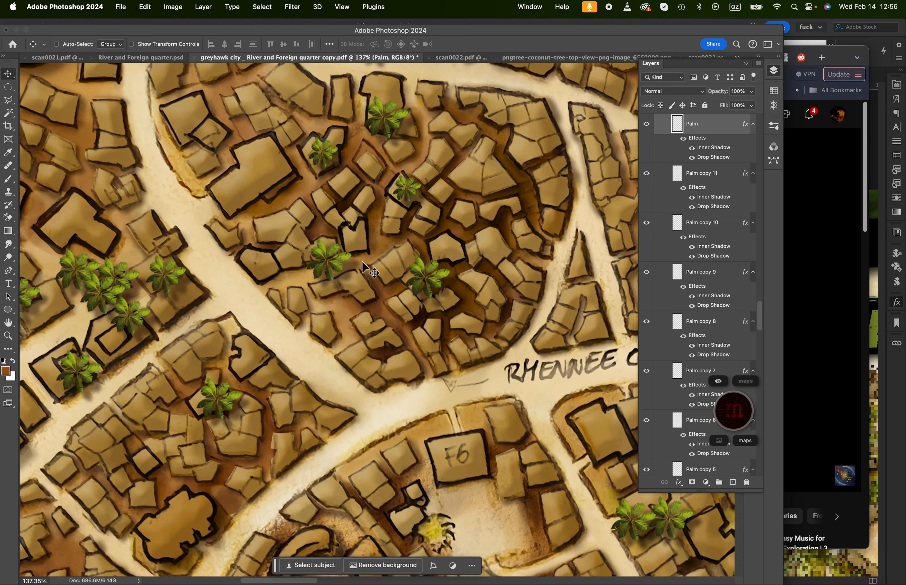
scroll(362, 262, "down", 7)
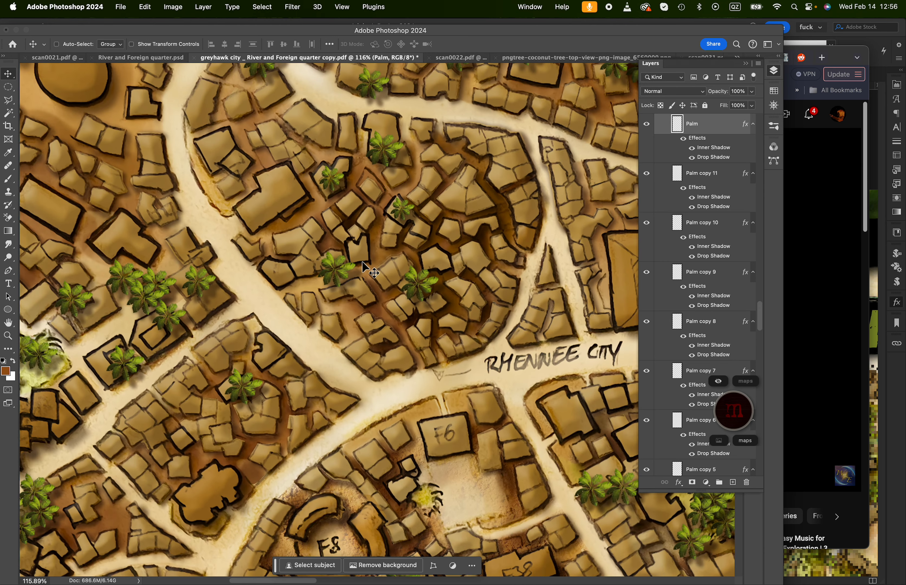
scroll(362, 262, "down", 3)
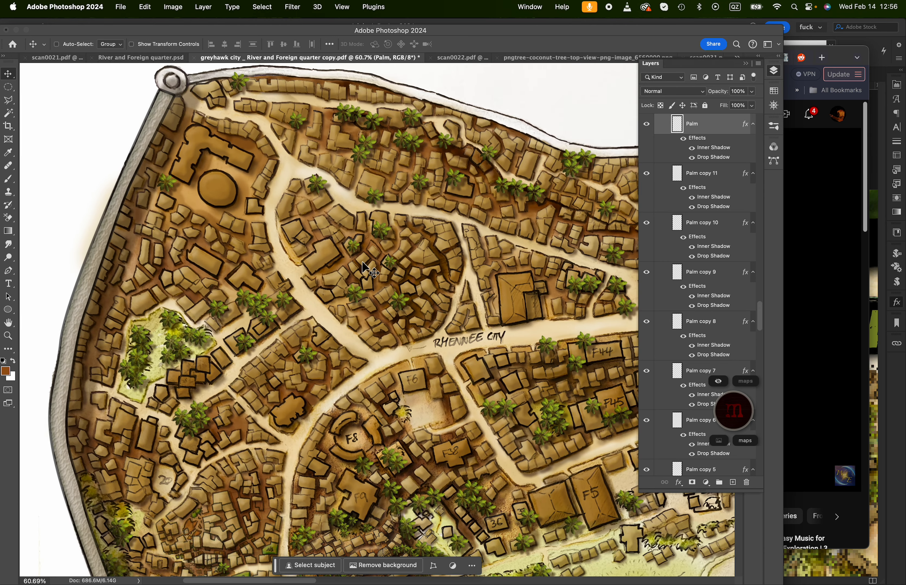
scroll(305, 232, "up", 3)
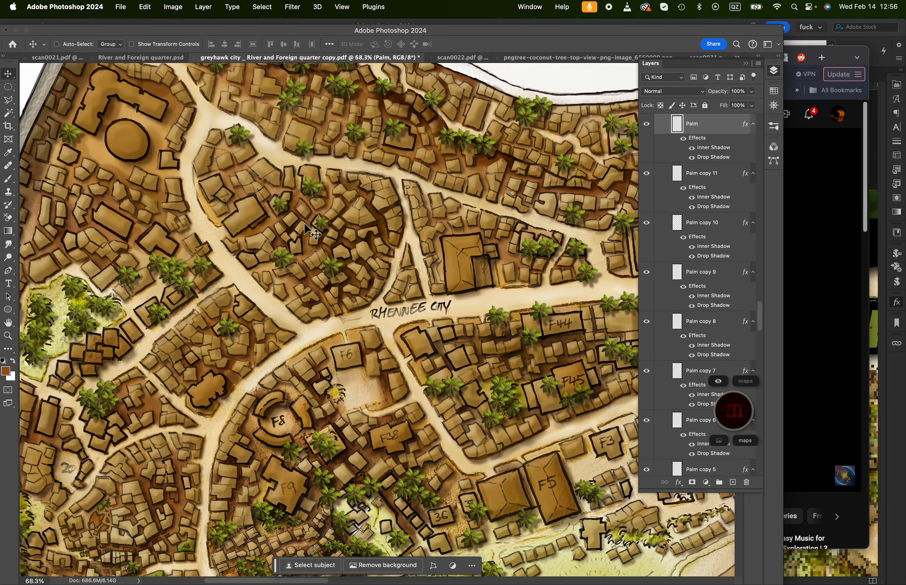
scroll(297, 227, "up", 4)
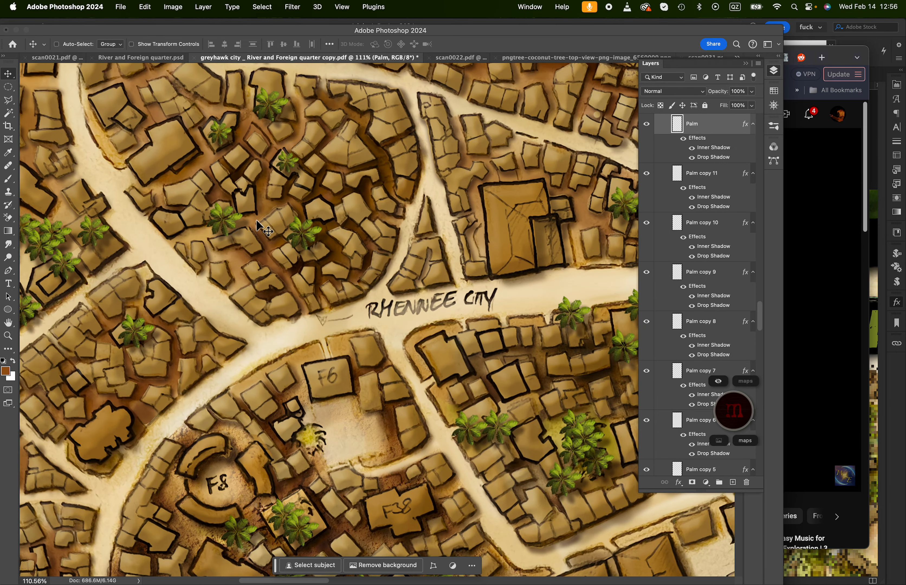
scroll(302, 267, "left", 10)
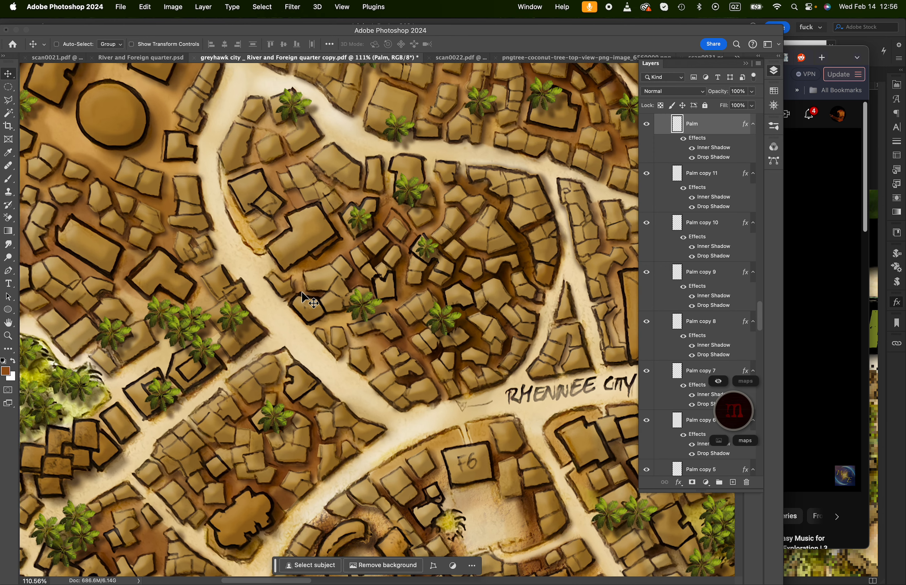
scroll(302, 291, "up", 3)
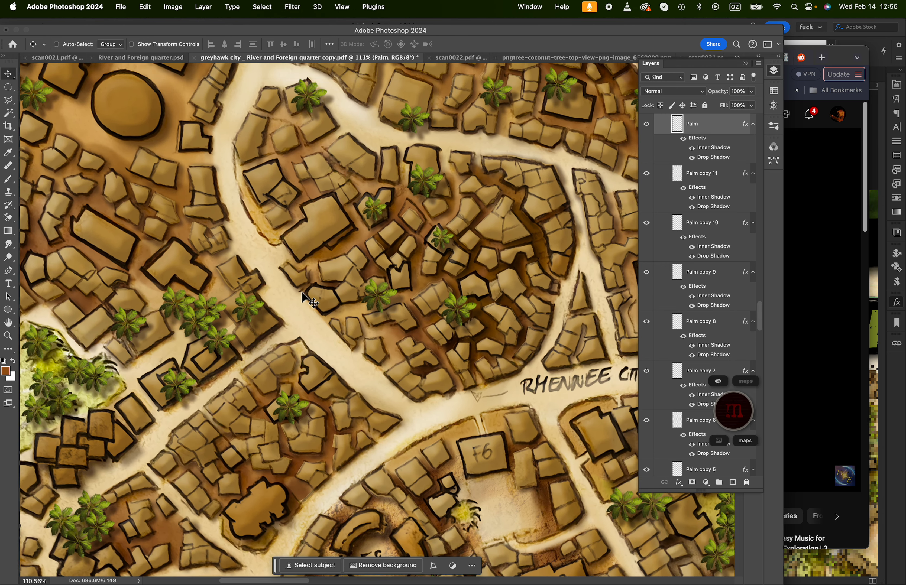
scroll(306, 289, "right", 5)
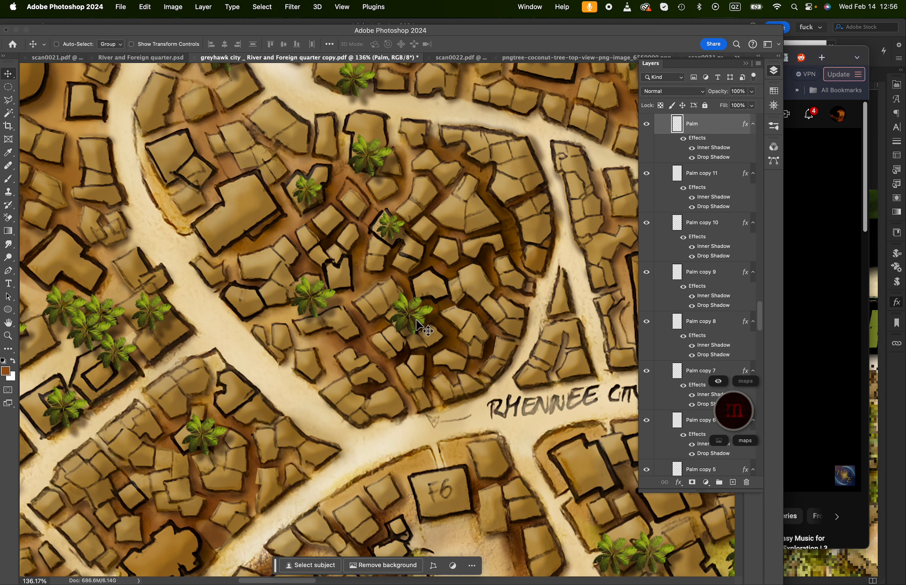
Collapse the expanded palm tree groups inside the Foreign and River Quarter group
scroll(691, 206, "up", 10)
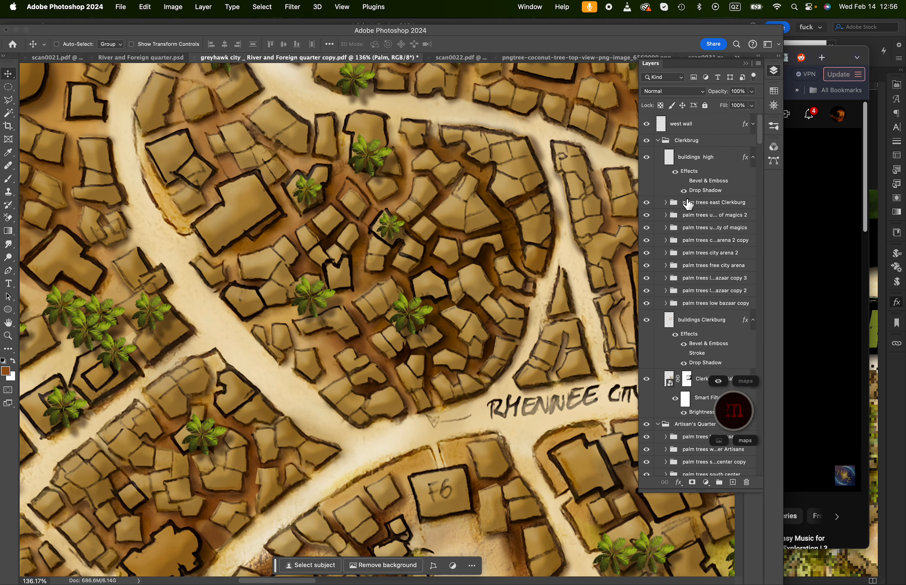
scroll(689, 205, "down", 10)
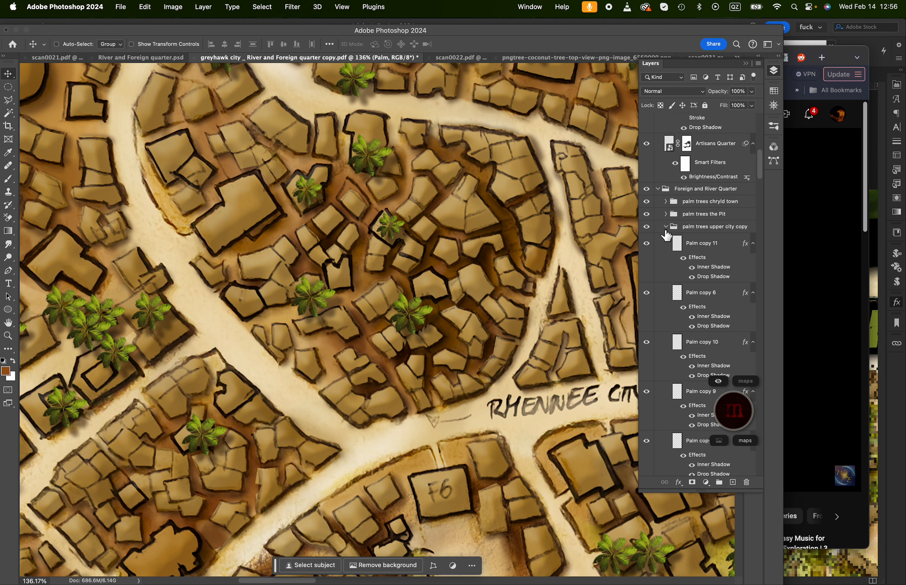
left_click(666, 228)
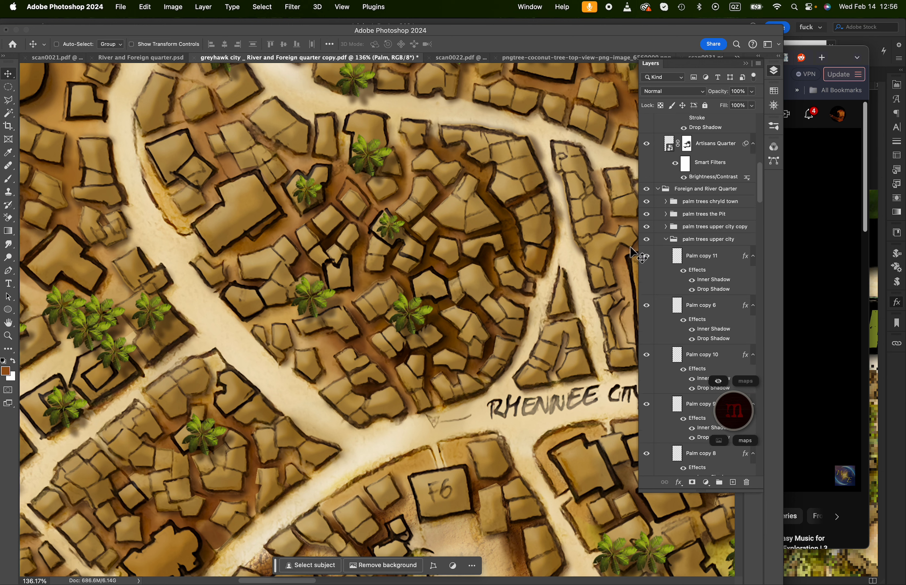
left_click(666, 239)
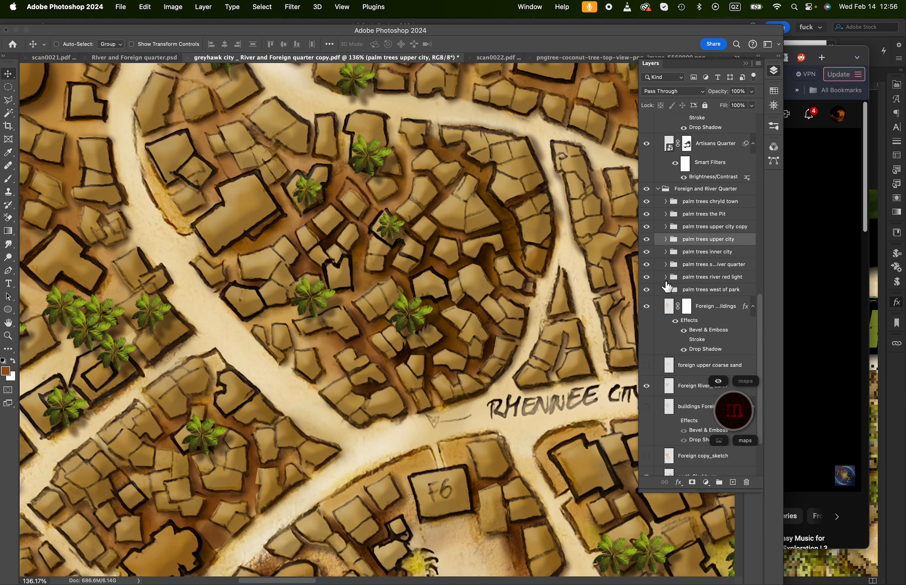
left_click(666, 289)
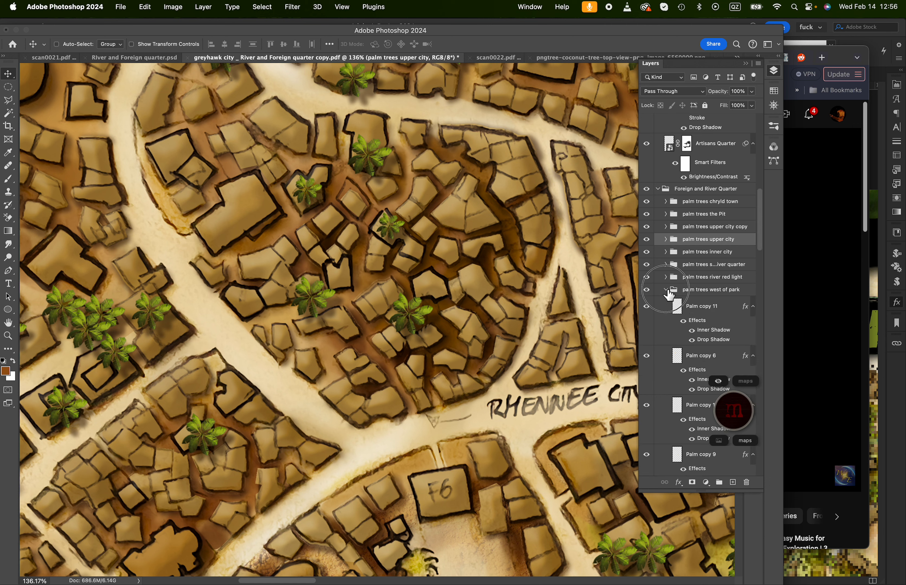
left_click(666, 291)
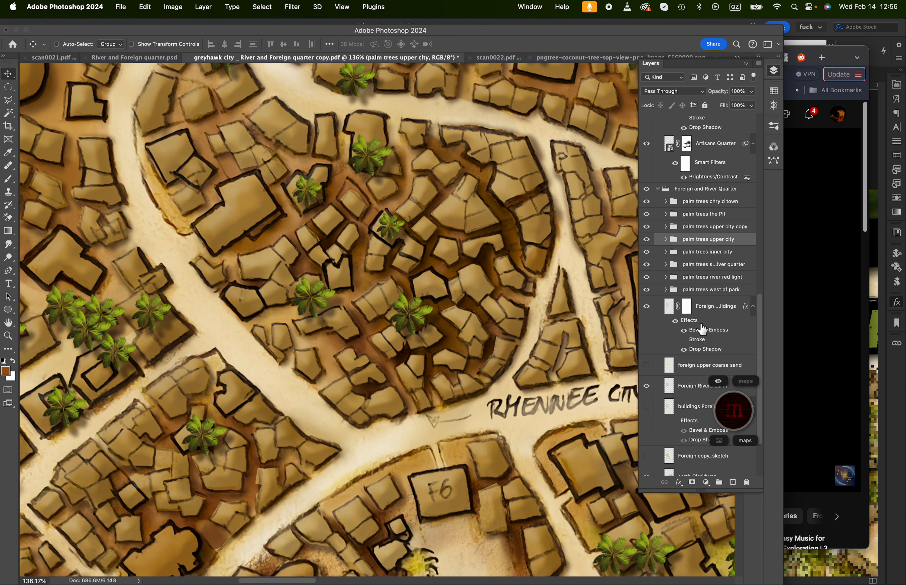
Select the Foreign River_ Earth layer and set the Brush tool's opacity to 48%
scroll(700, 329, "down", 3)
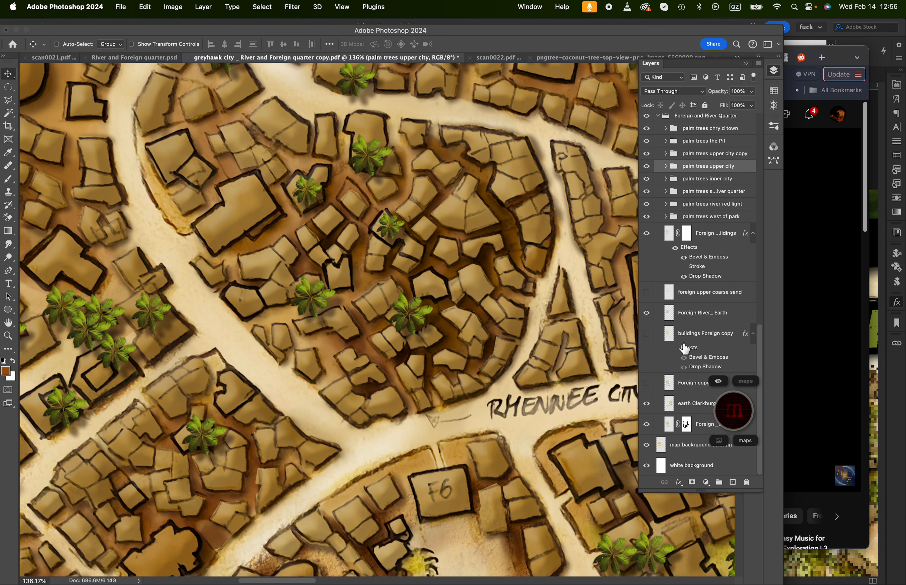
left_click(707, 316)
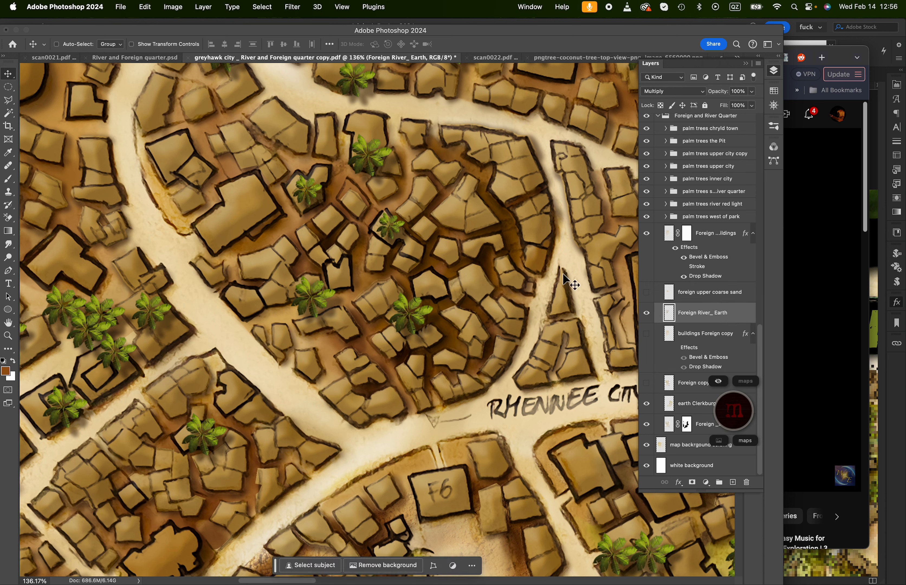
left_click(8, 179)
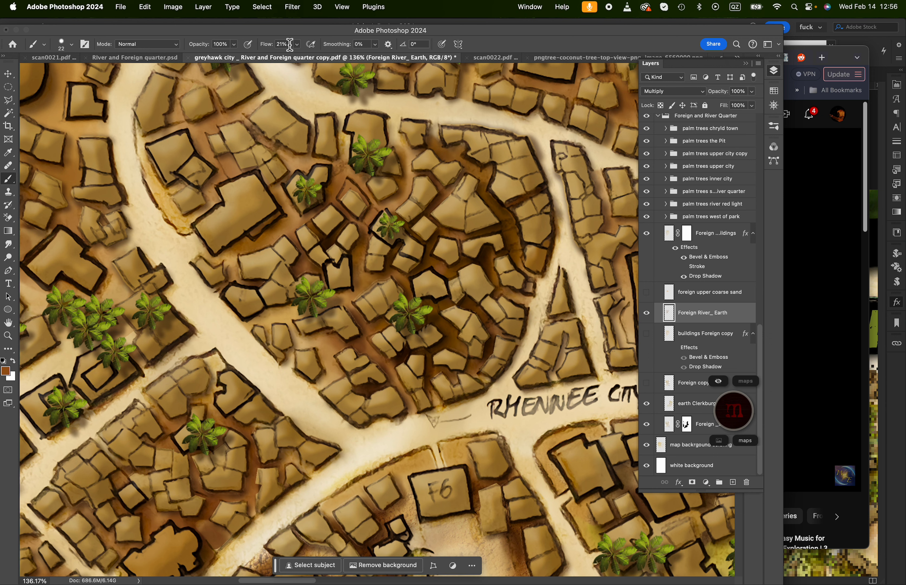
left_click(233, 45)
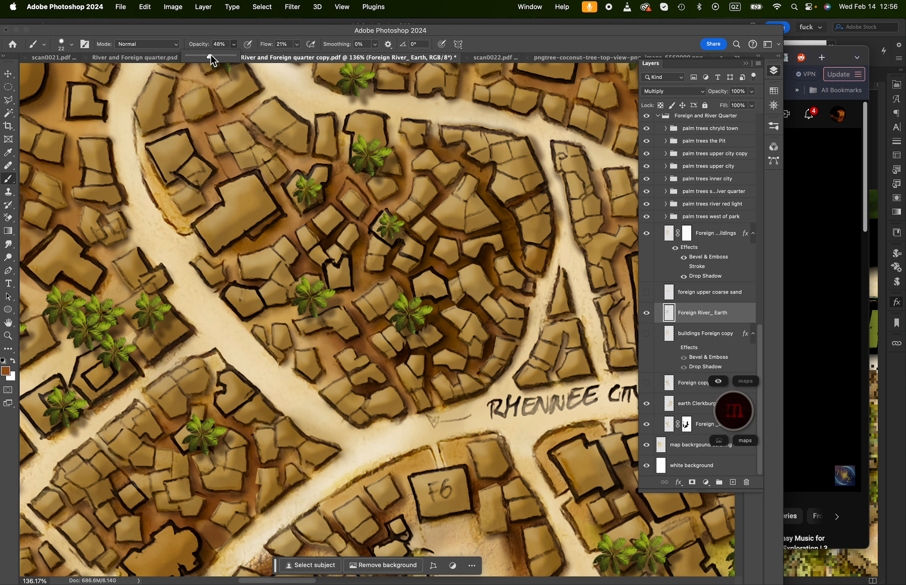
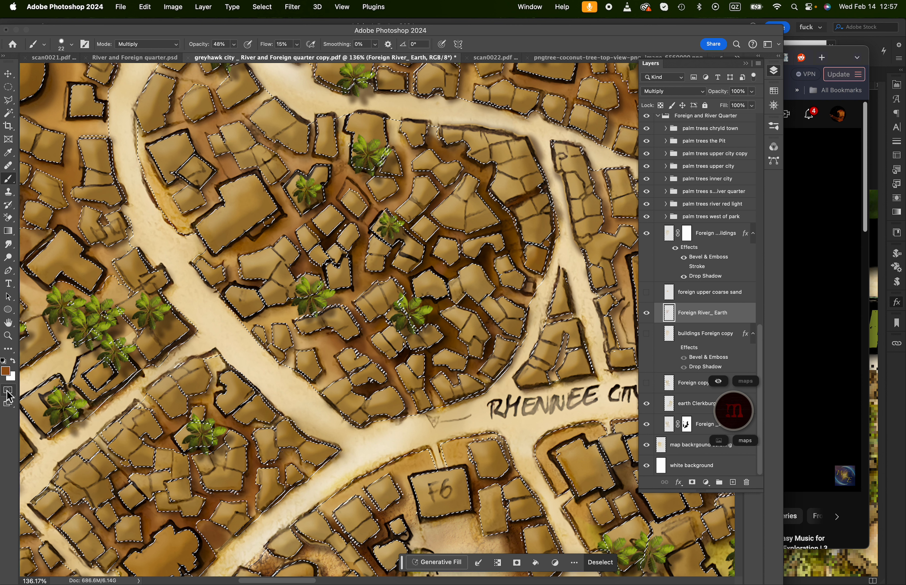
Hide the selection outline around the buildings and check the brush's size and hardness settings
key("super+h")
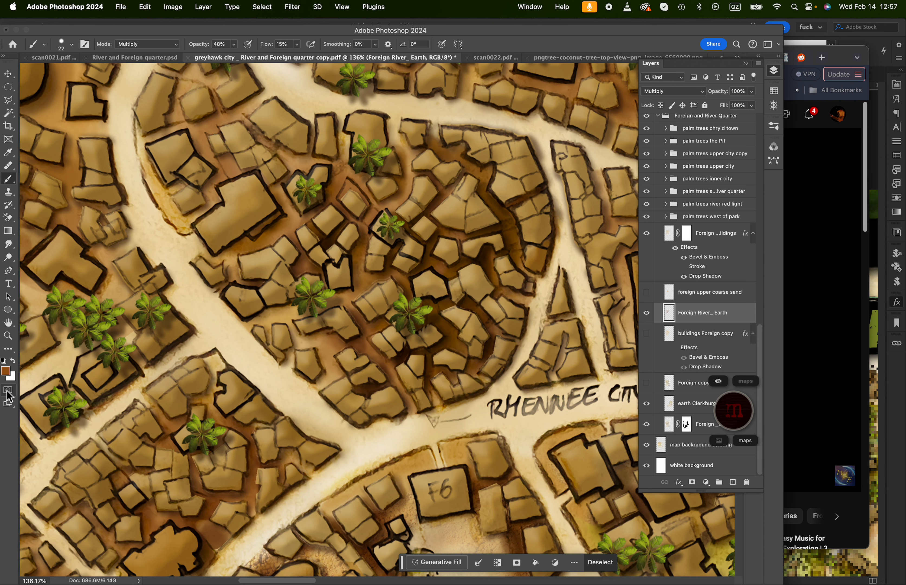
left_click(64, 44)
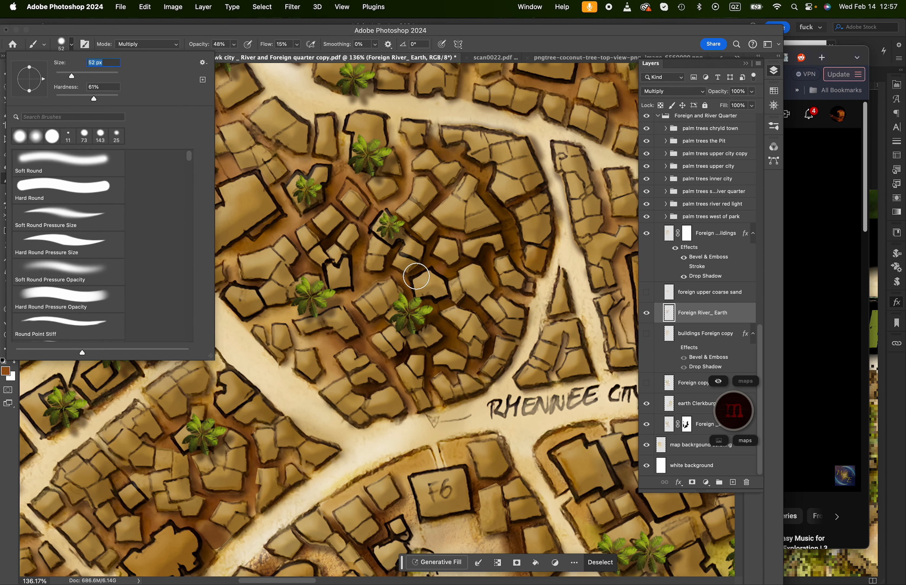
key("Escape")
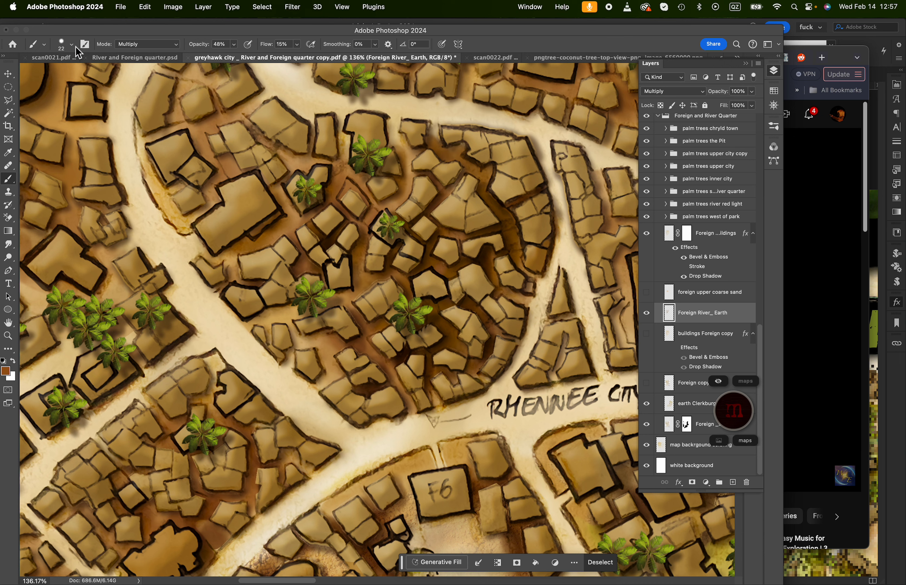
Set the brush size to 51 px and shade the ground between the buildings in the rounded block northwest of Rhennee City
left_click(63, 44)
left_click_drag(64, 75, 71, 76)
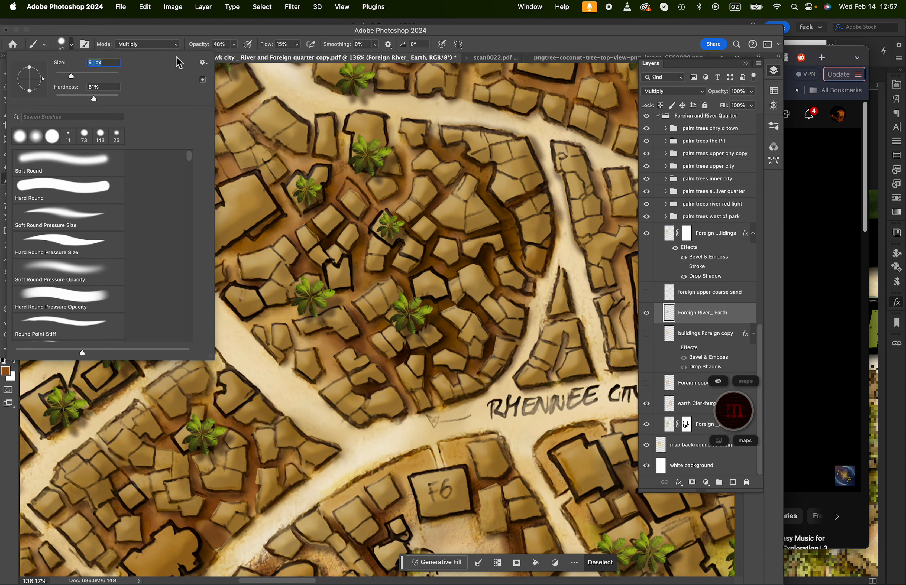
left_click(202, 40)
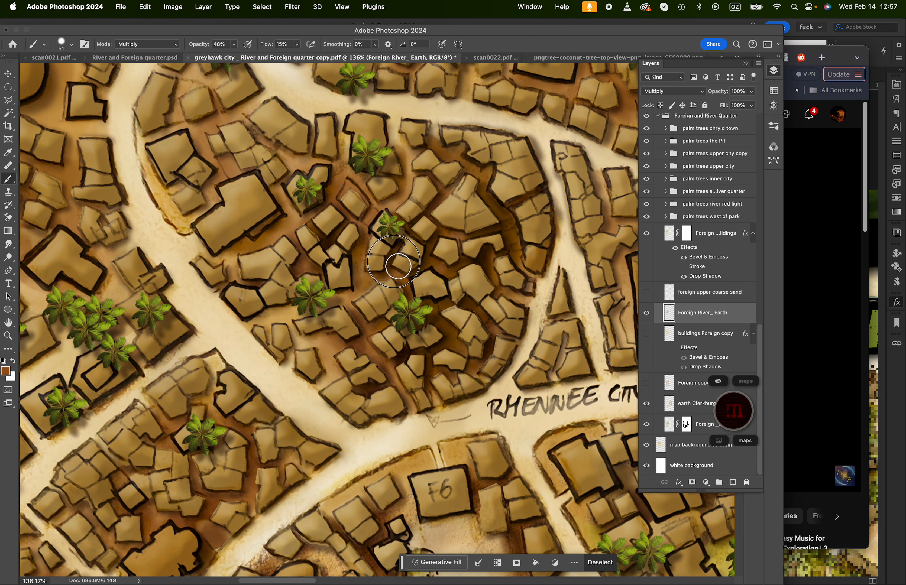
mouse_move(400, 267)
left_mouse_down()
mouse_move(405, 285)
mouse_move(403, 266)
mouse_move(418, 271)
mouse_move(458, 300)
mouse_move(460, 315)
mouse_move(483, 320)
mouse_move(473, 320)
left_mouse_up()
left_click_drag(452, 227, 456, 244)
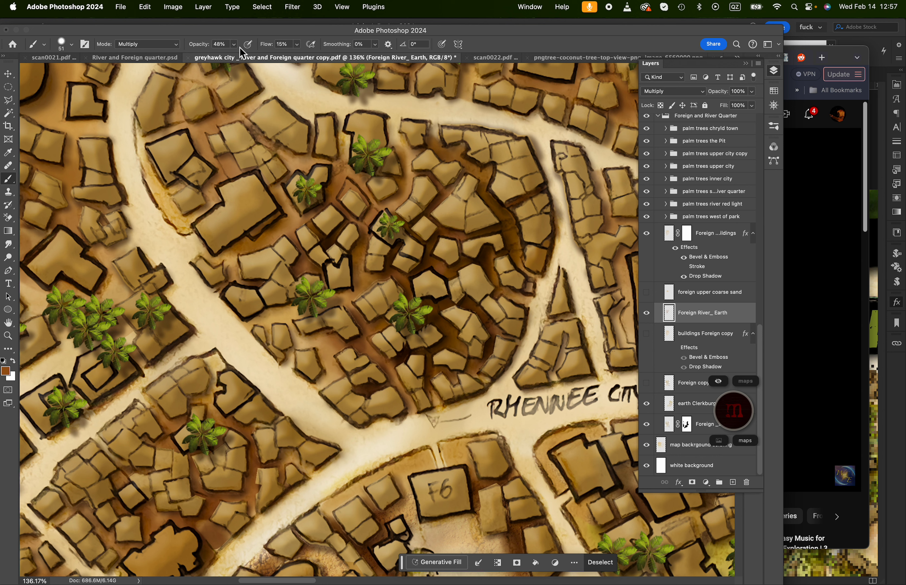
Set the brush flow to 41% and darken the earth in the alleys around the palm trees in the rounded block
left_click(297, 44)
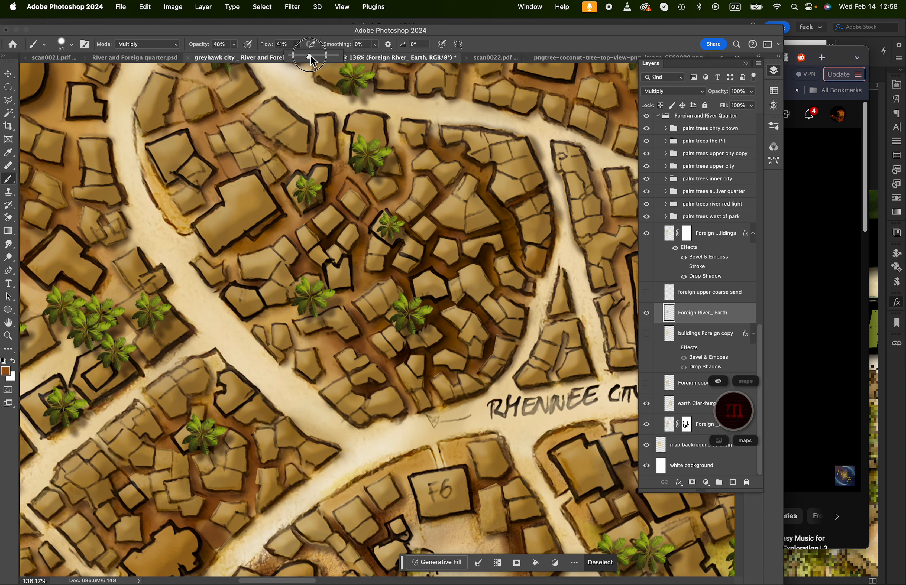
mouse_move(444, 246)
left_mouse_down()
mouse_move(429, 281)
mouse_move(465, 268)
mouse_move(442, 274)
left_mouse_up()
scroll(422, 308, "up", 3)
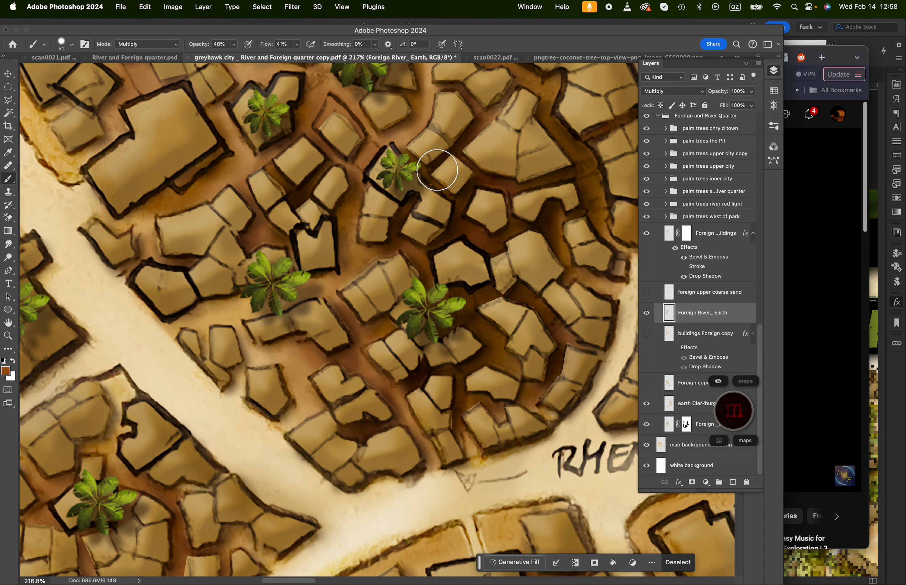
scroll(445, 289, "down", 3)
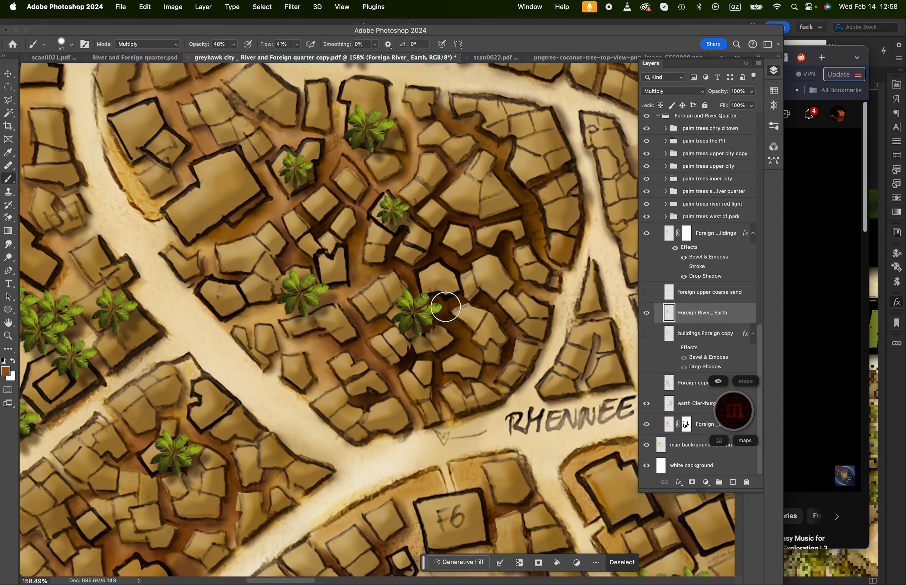
scroll(444, 301, "up", 2)
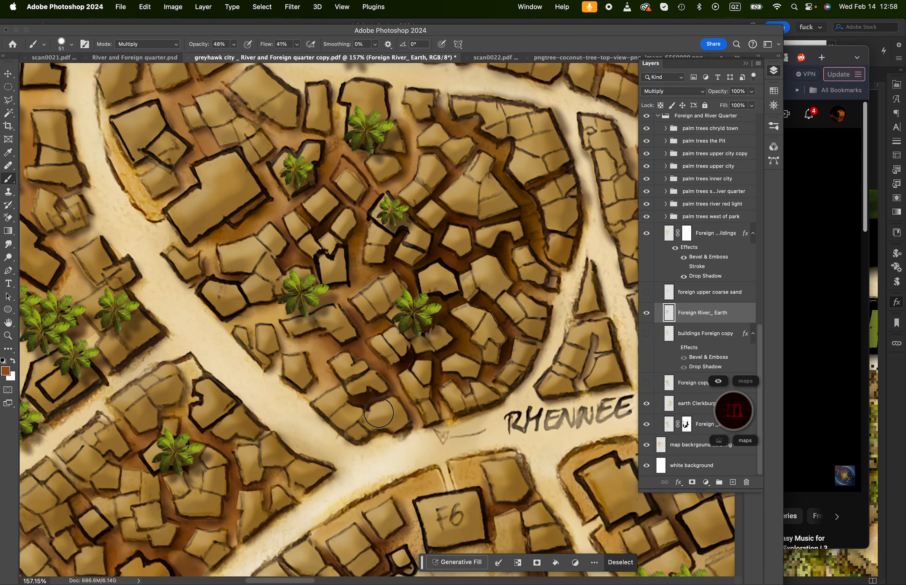
scroll(358, 407, "up", 5)
scroll(373, 407, "right", 3)
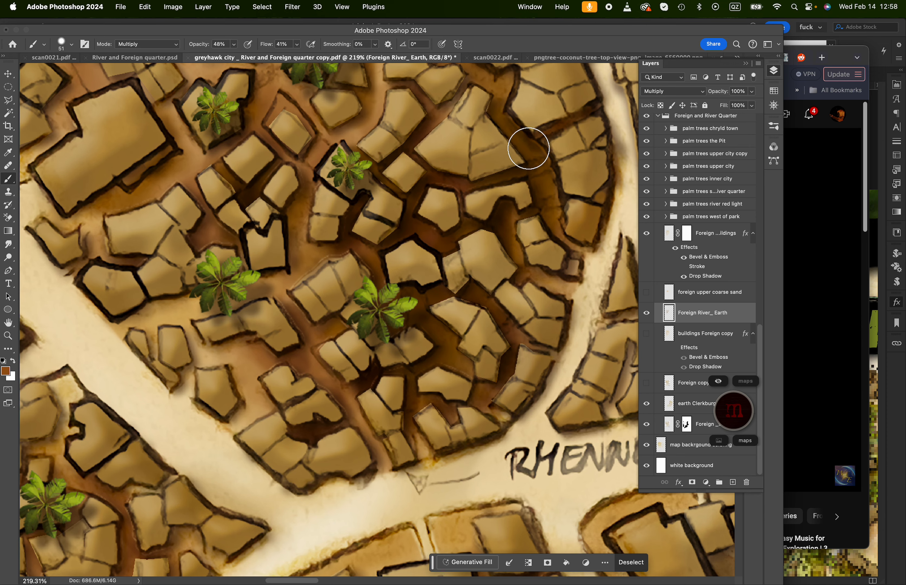
Compare the rounded block's buildings with their layer's Drop Shadow effect switched off and on again
scroll(539, 166, "up", 1)
scroll(539, 167, "up", 4)
scroll(537, 170, "right", 4)
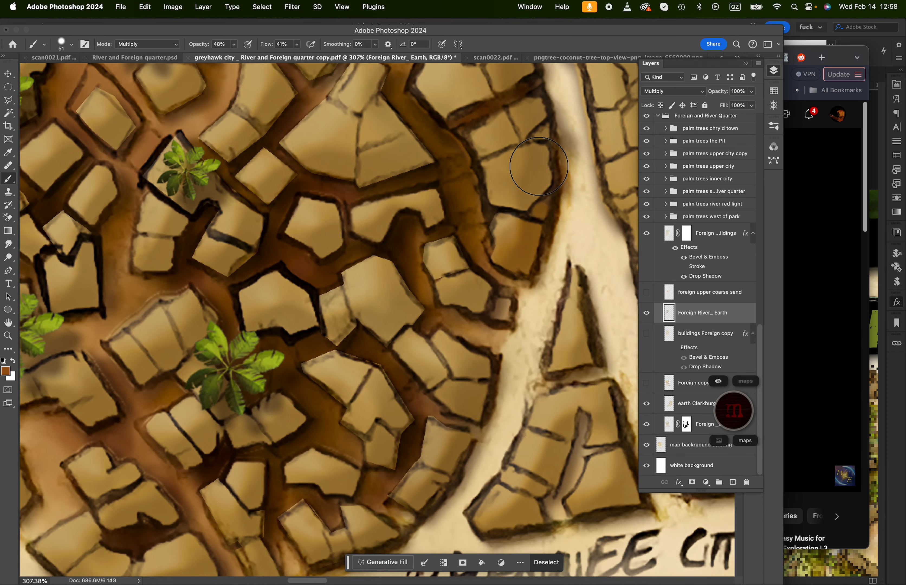
scroll(537, 169, "up", 3)
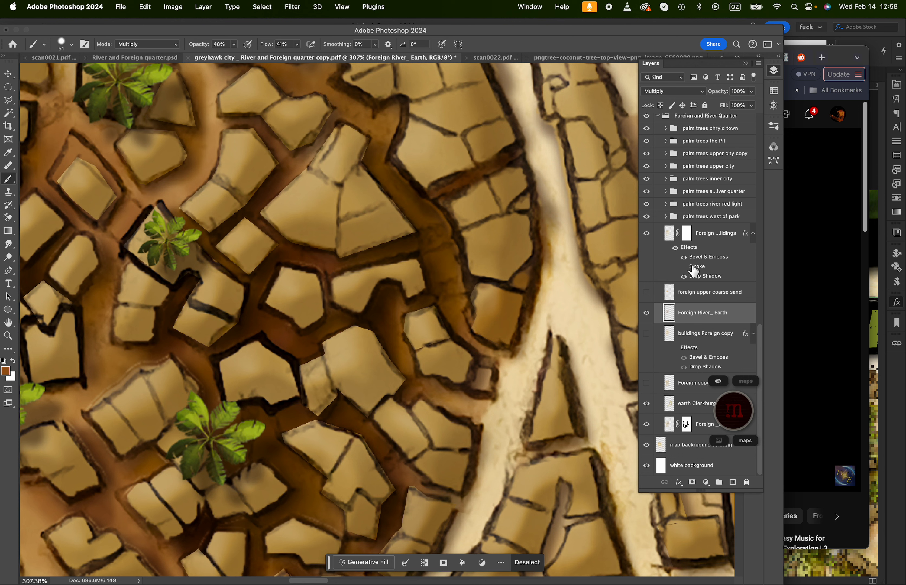
left_click(685, 277)
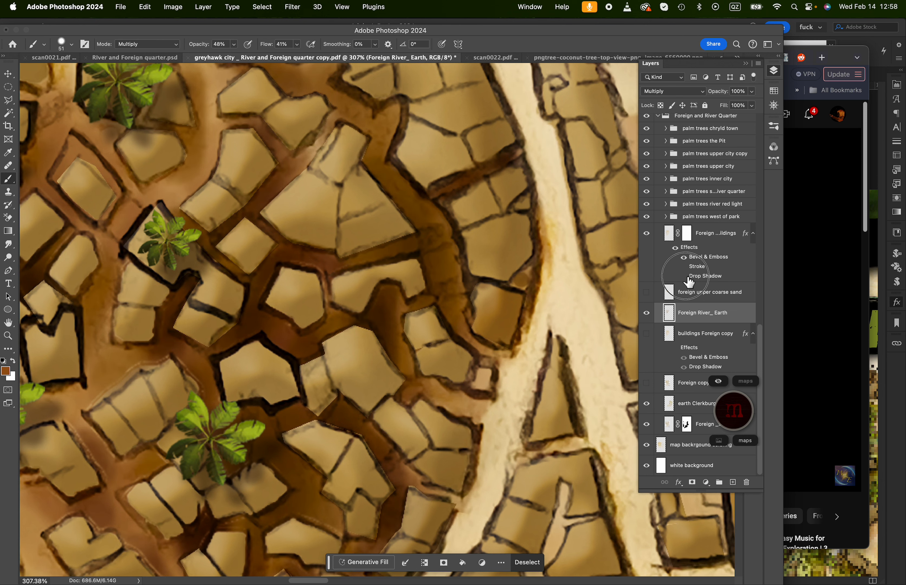
left_click(687, 277)
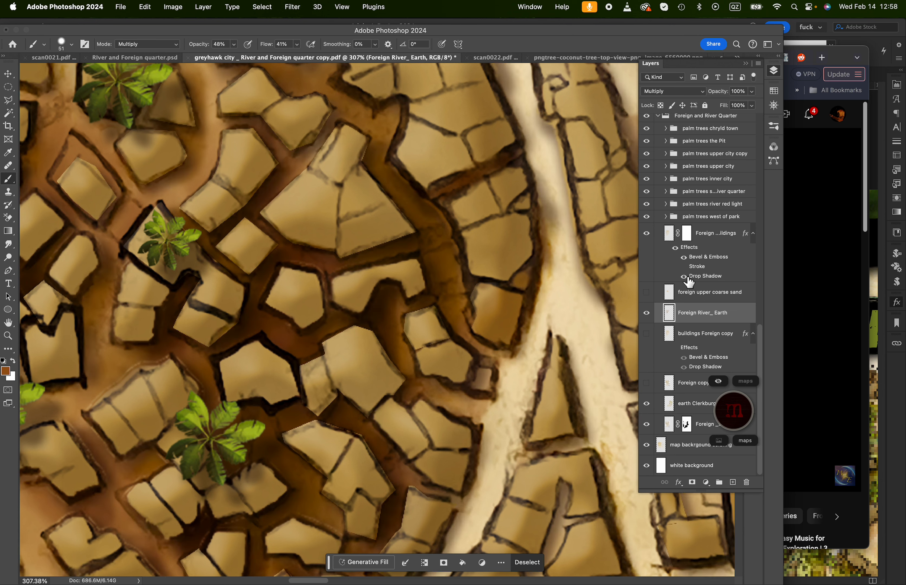
Paint darker earth shading in the curved alley around the fan-shaped building in the rounded block's eastern part
mouse_move(376, 155)
left_mouse_down()
mouse_move(450, 303)
mouse_move(369, 150)
mouse_move(393, 198)
mouse_move(440, 246)
mouse_move(439, 190)
mouse_move(456, 184)
mouse_move(426, 205)
mouse_move(438, 196)
mouse_move(459, 286)
mouse_move(416, 238)
mouse_move(396, 268)
mouse_move(403, 268)
mouse_move(400, 239)
mouse_move(384, 211)
mouse_move(374, 128)
left_mouse_up()
scroll(386, 166, "up", 5)
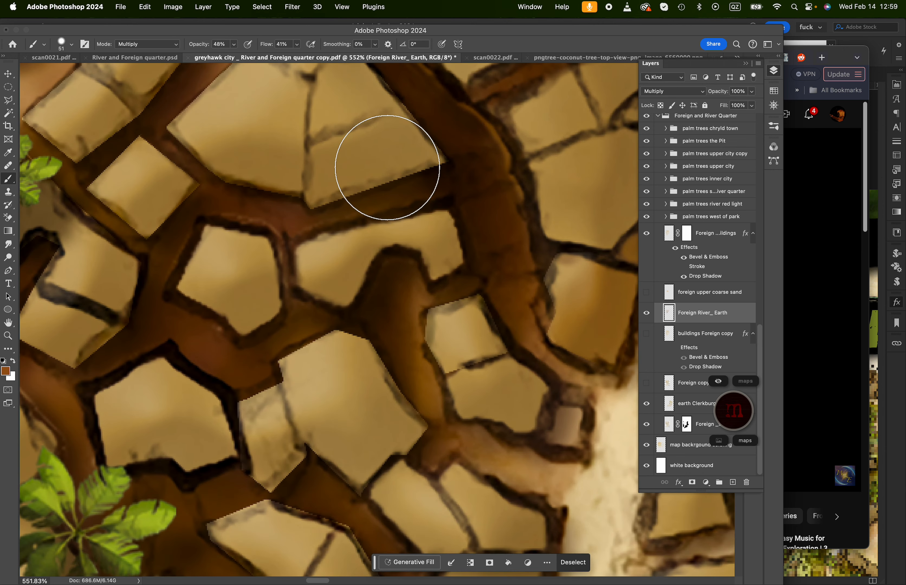
scroll(387, 168, "down", 2)
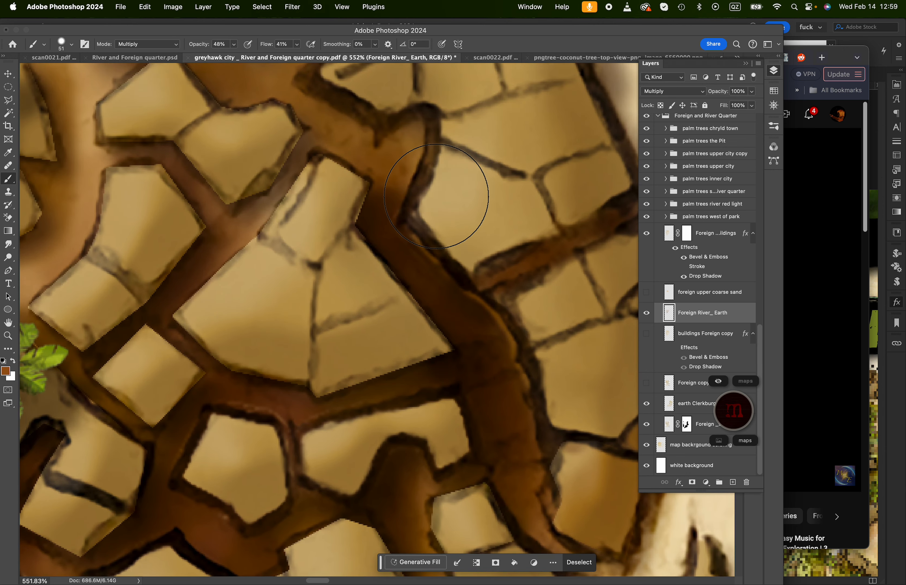
scroll(436, 197, "down", 6)
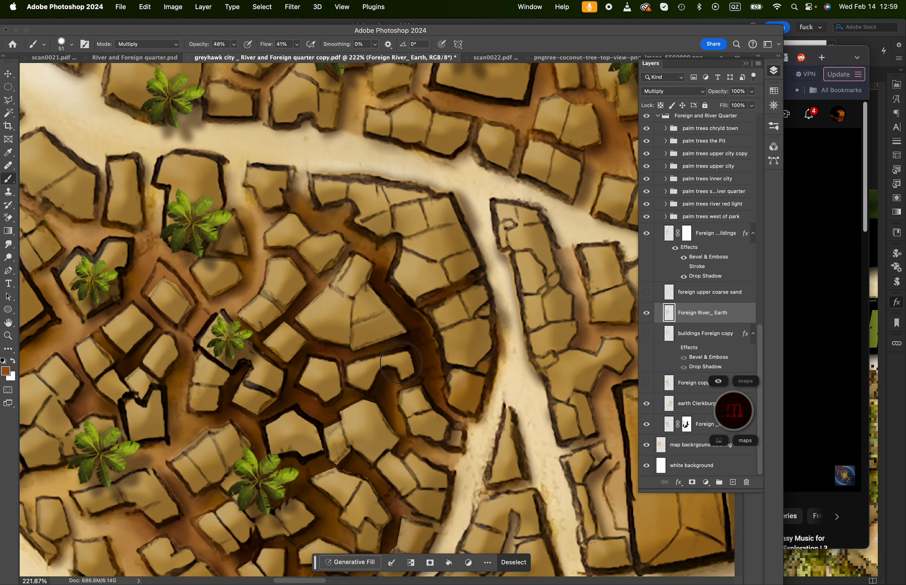
Examine the ground shading around Rhennee City and in the blocks around buildings F44 and F45
scroll(401, 363, "down", 3)
scroll(401, 363, "right", 2)
scroll(402, 362, "down", 4)
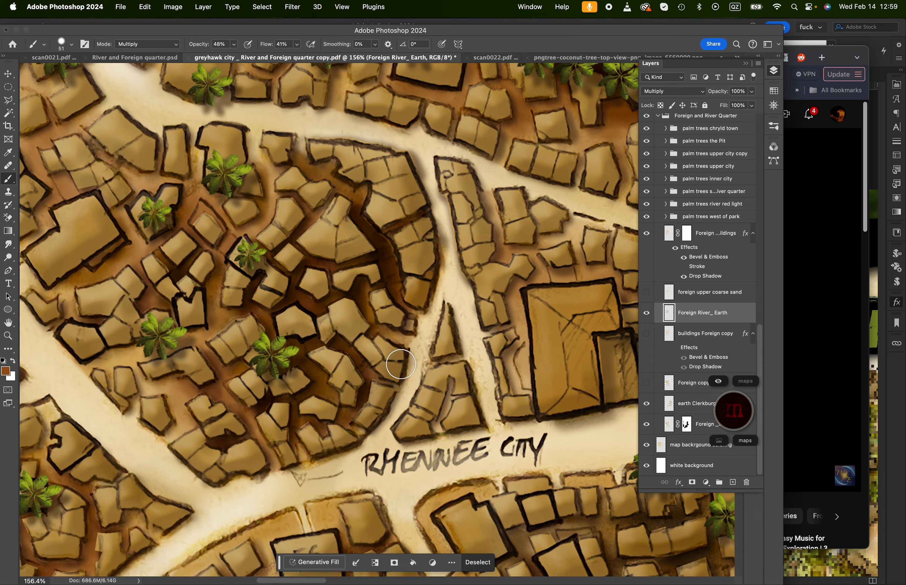
scroll(401, 363, "down", 2)
scroll(401, 364, "down", 1)
scroll(319, 317, "left", 3)
scroll(319, 316, "up", 1)
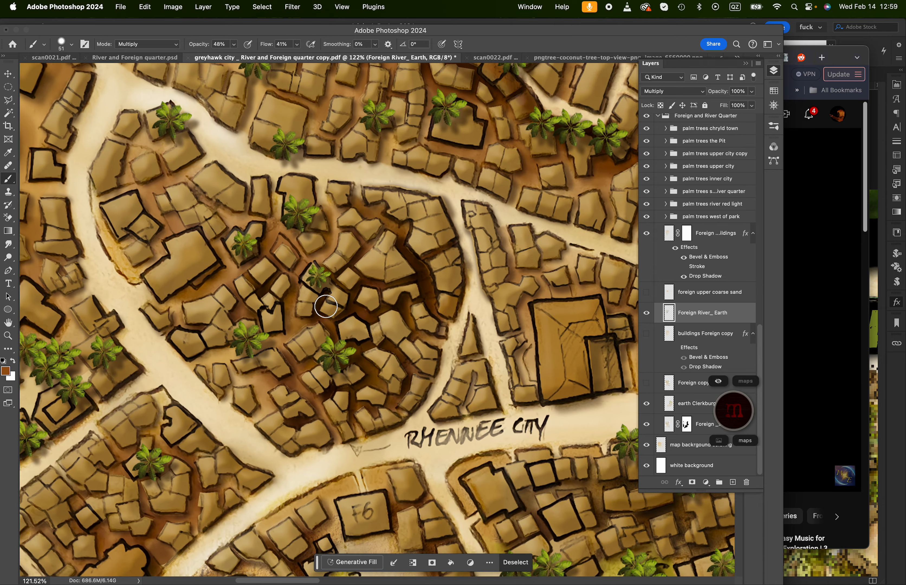
scroll(464, 342, "down", 4)
scroll(464, 342, "right", 8)
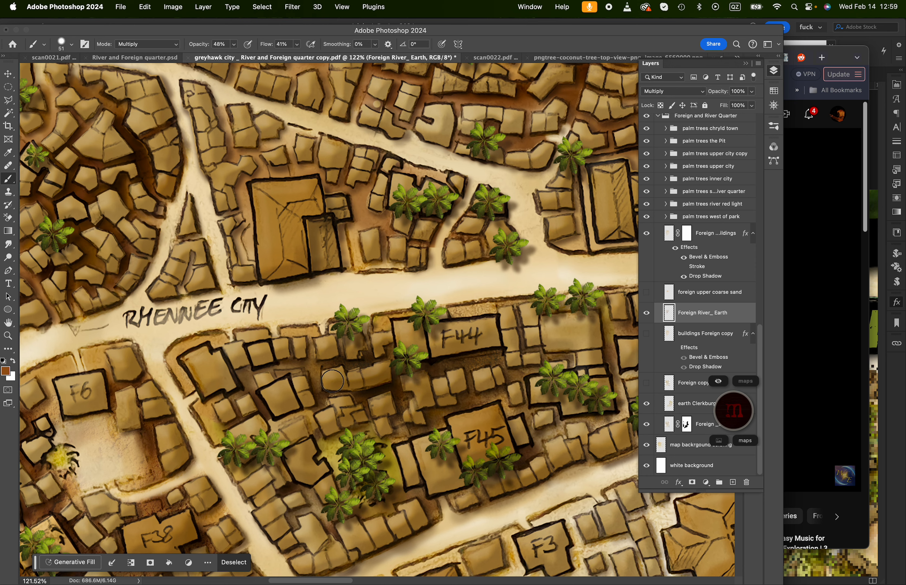
scroll(464, 411, "down", 1)
scroll(464, 411, "right", 1)
scroll(464, 412, "right", 1)
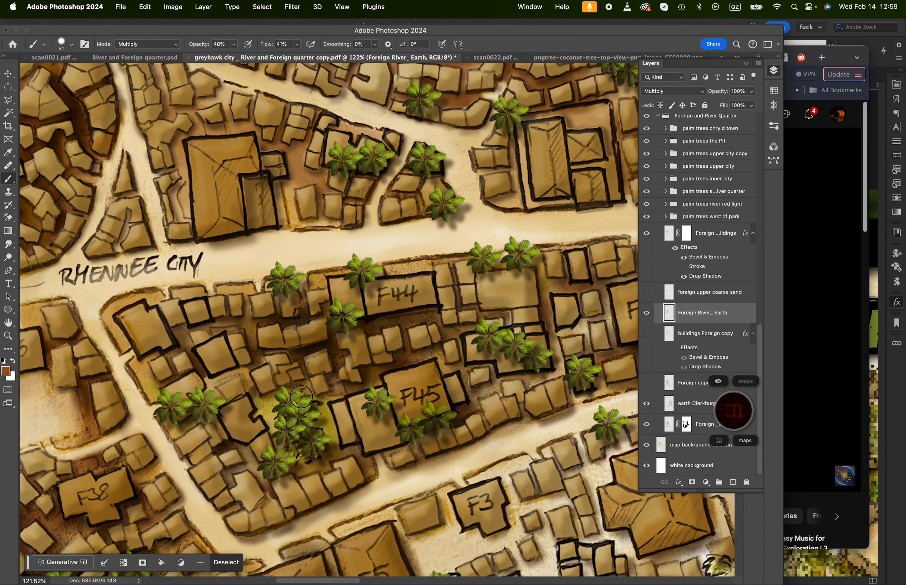
scroll(309, 379, "up", 3)
scroll(308, 379, "left", 4)
scroll(310, 380, "right", 3)
scroll(310, 380, "up", 3)
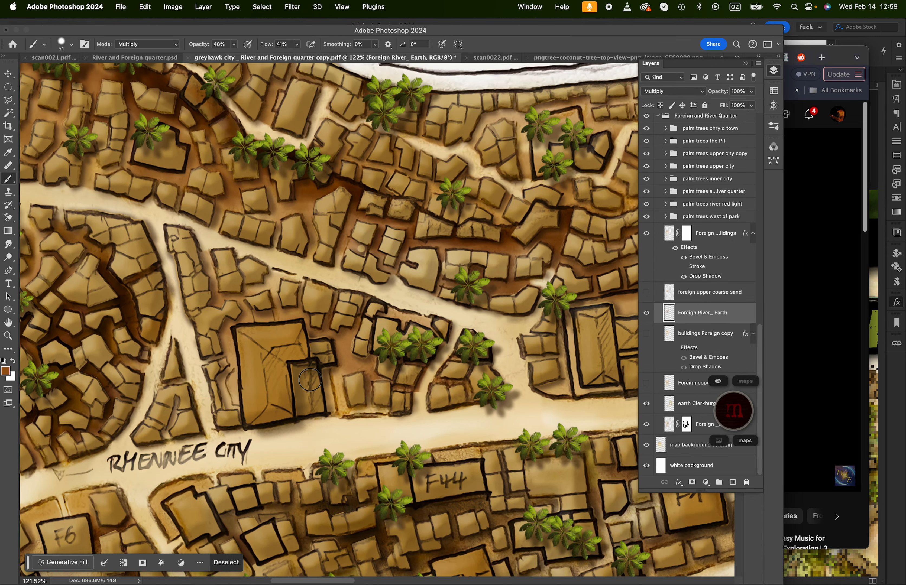
Examine the ground shading in the northern blocks between the main street and the pale outer edge of the quarter
scroll(310, 380, "left", 4)
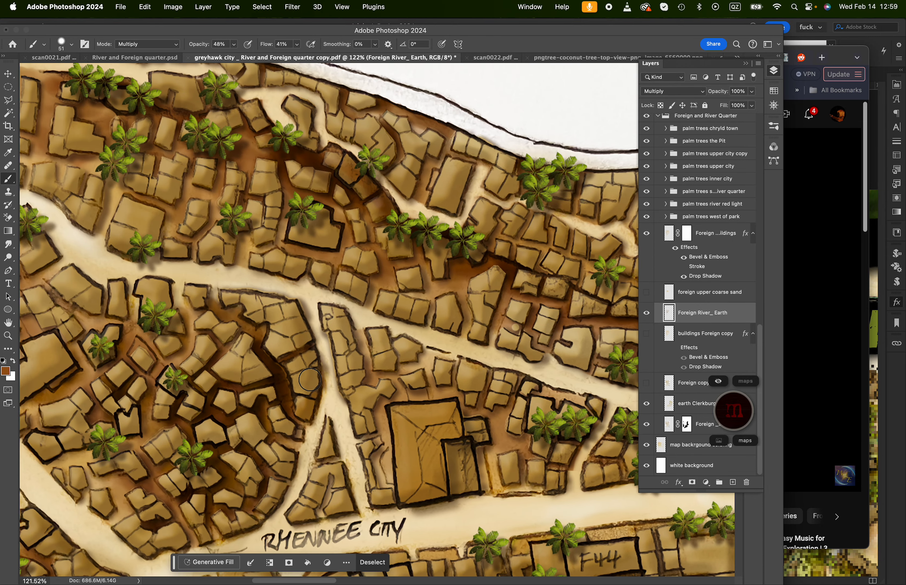
scroll(413, 318, "up", 2)
scroll(413, 318, "left", 3)
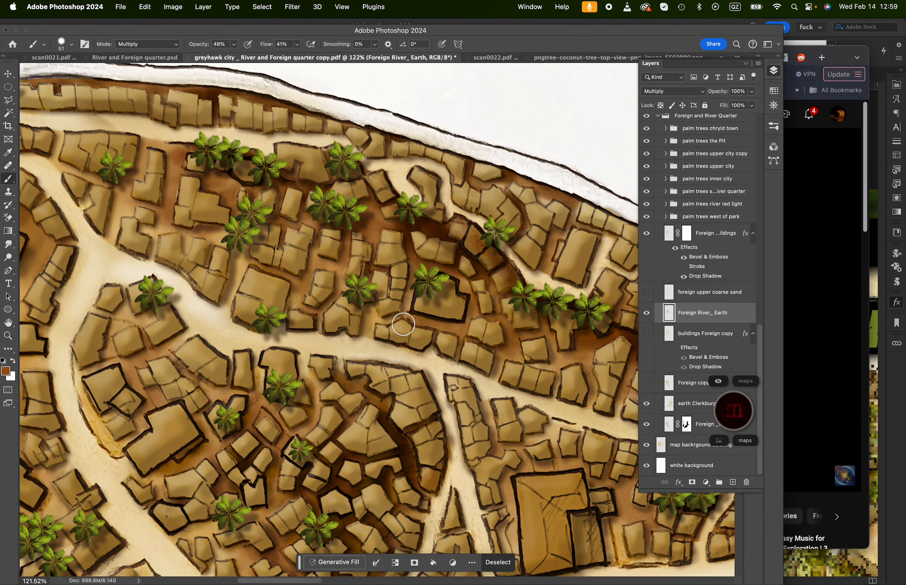
scroll(403, 324, "up", 2)
scroll(403, 324, "right", 2)
scroll(495, 359, "down", 3)
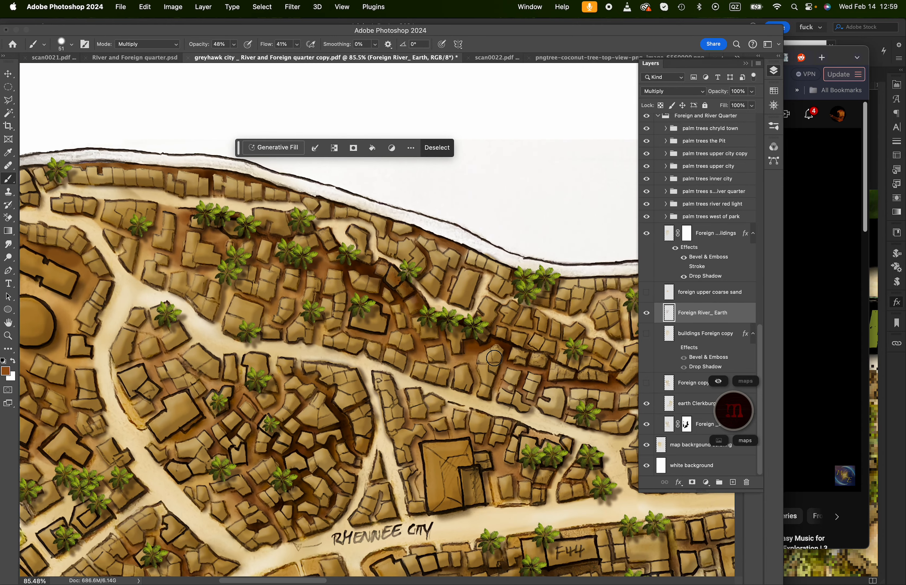
scroll(353, 314, "down", 3)
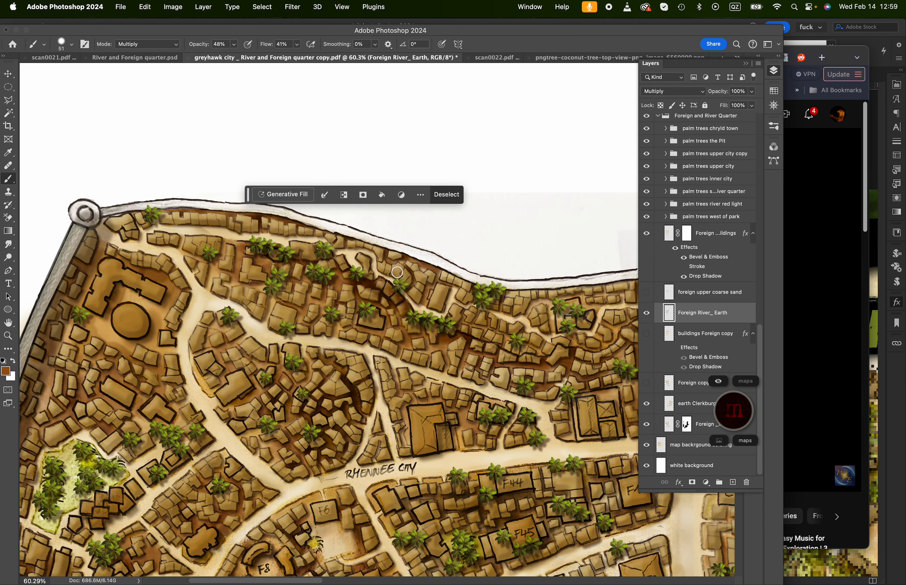
scroll(307, 329, "up", 3)
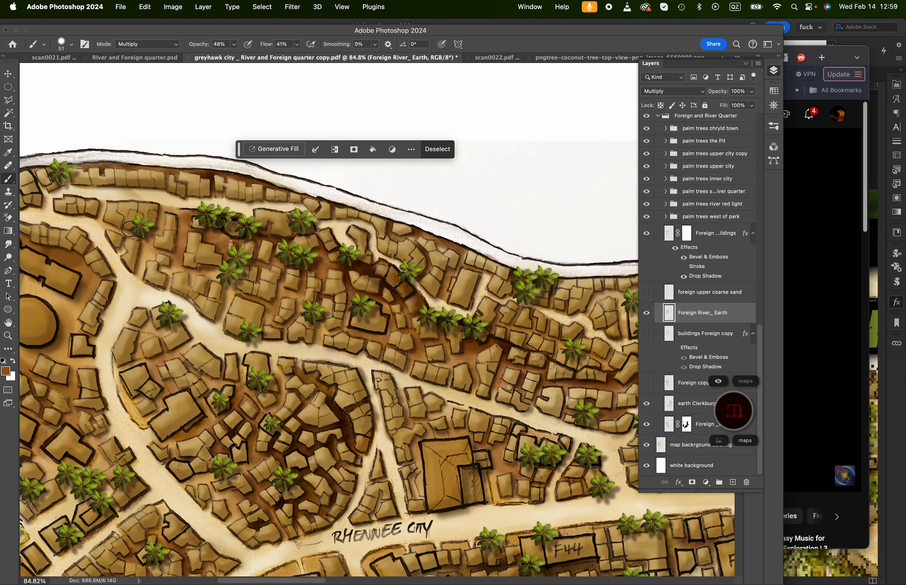
scroll(481, 357, "right", 10)
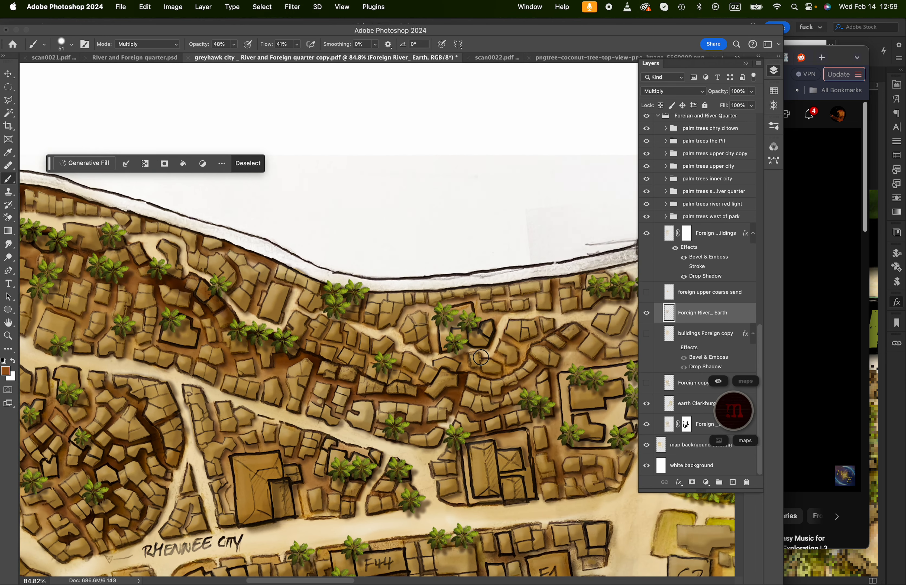
scroll(480, 357, "left", 5)
scroll(480, 357, "left", 3)
scroll(481, 357, "up", 2)
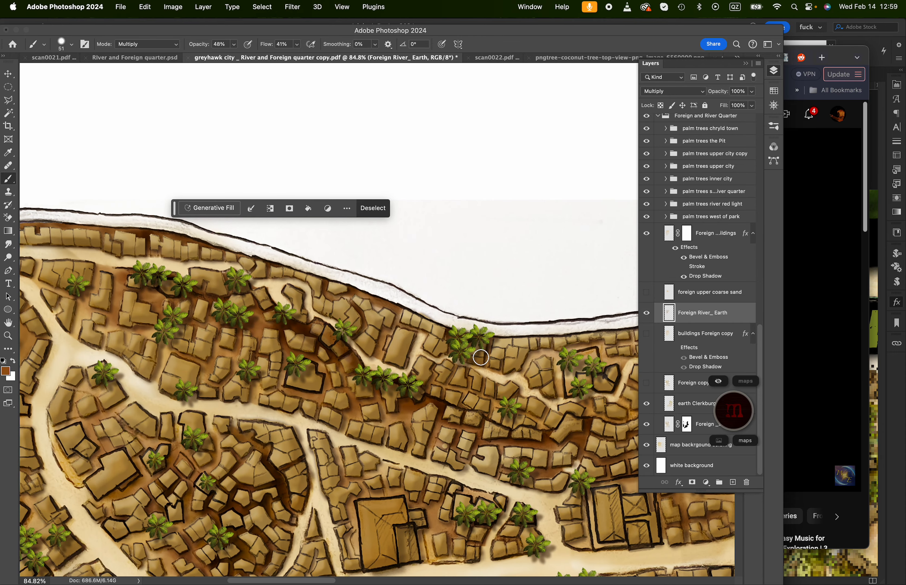
scroll(427, 380, "up", 5)
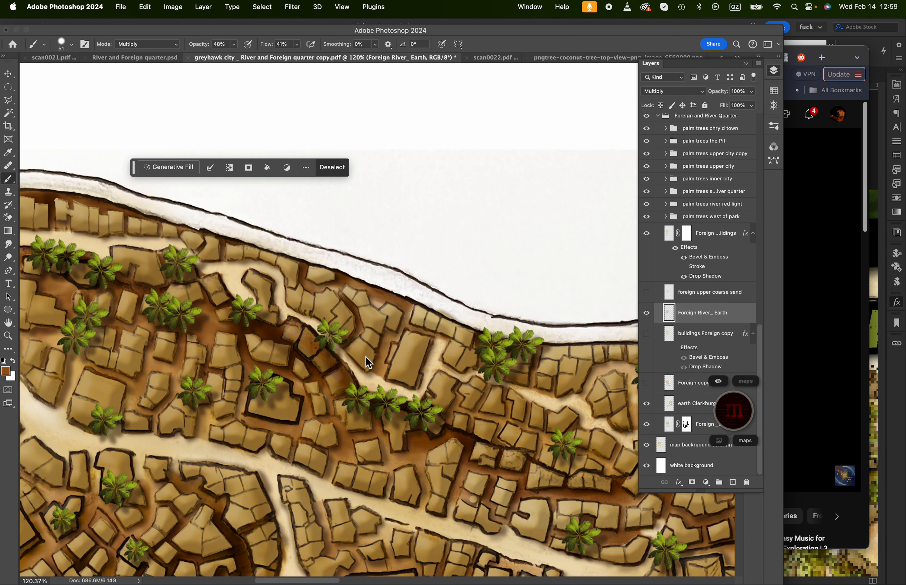
scroll(365, 356, "left", 5)
scroll(366, 356, "up", 2)
scroll(366, 357, "right", 5)
scroll(366, 356, "down", 3)
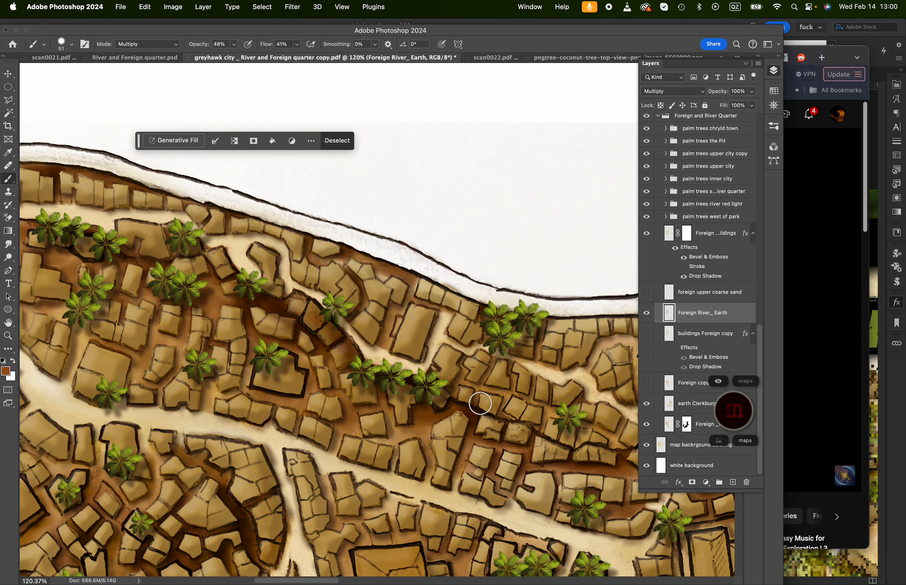
Darken the earth in the gap between the buildings just southeast of the row of three palm trees
scroll(480, 404, "up", 5)
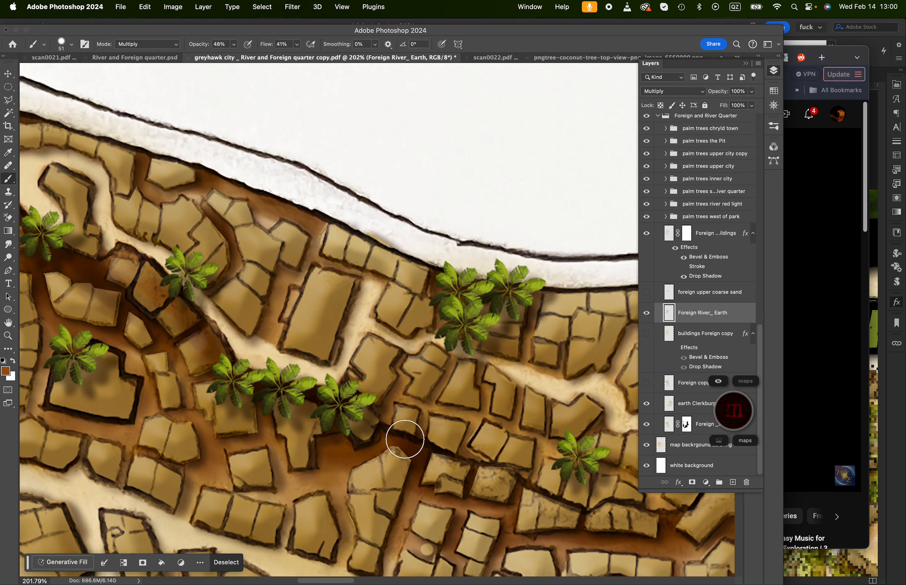
mouse_move(430, 448)
left_mouse_down()
mouse_move(420, 413)
mouse_move(423, 436)
mouse_move(413, 437)
left_mouse_up()
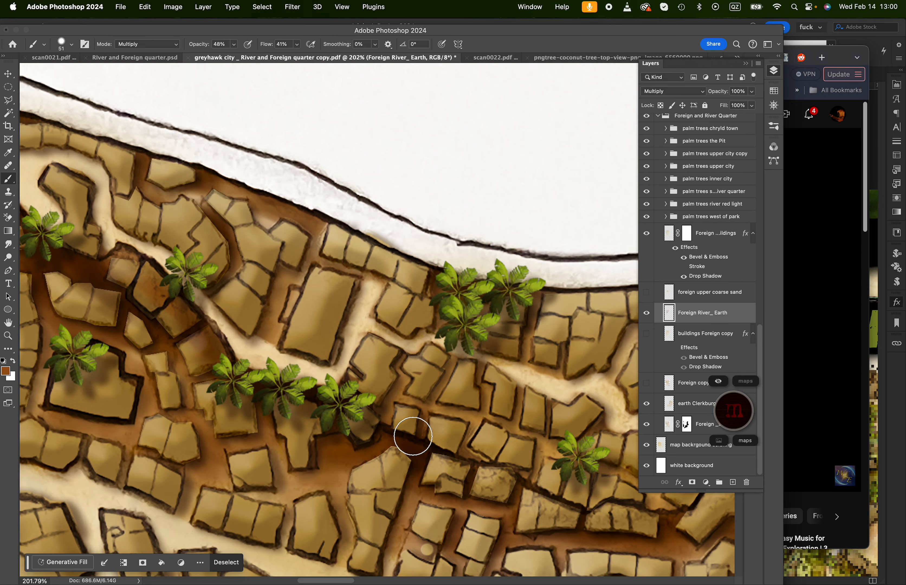
scroll(404, 442, "down", 3)
scroll(404, 442, "right", 2)
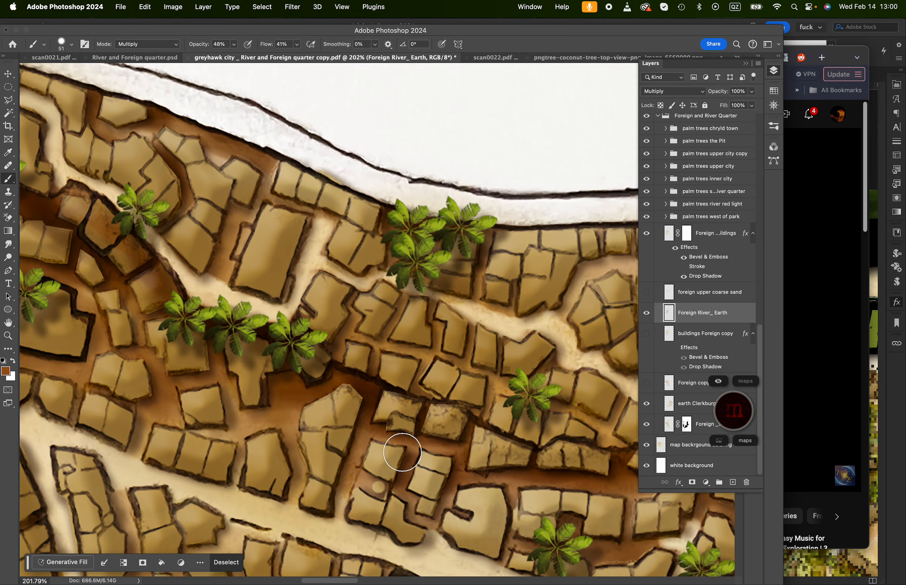
scroll(402, 452, "down", 5)
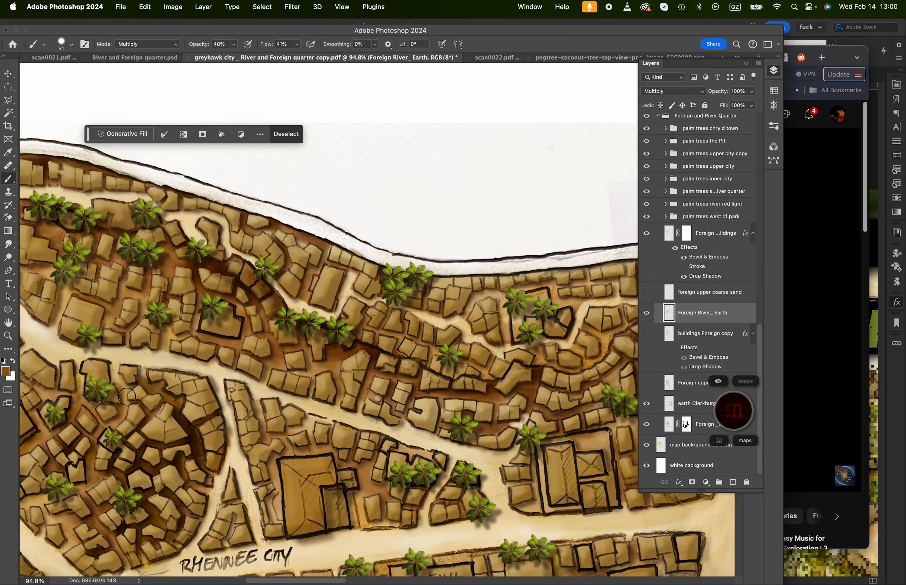
scroll(383, 393, "left", 10)
scroll(383, 393, "down", 2)
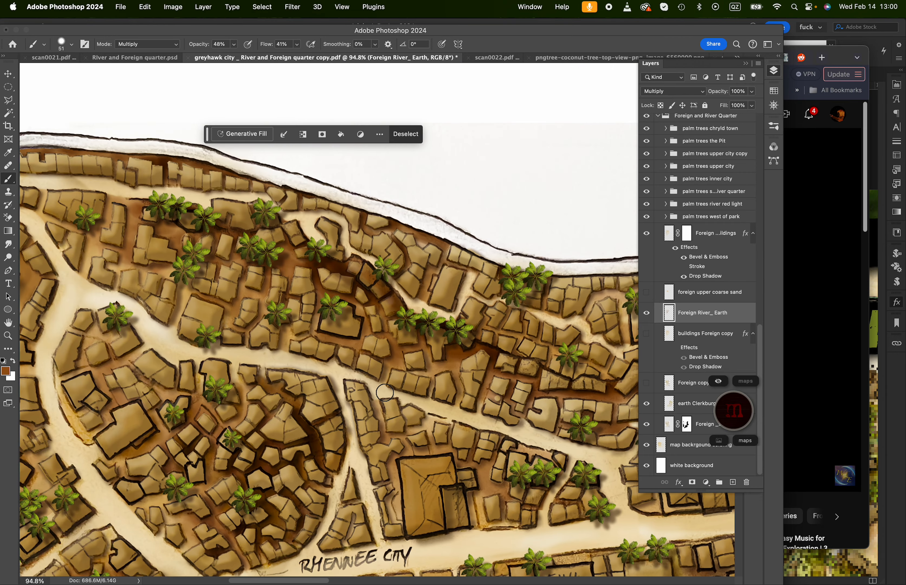
scroll(385, 393, "right", 7)
scroll(385, 393, "down", 3)
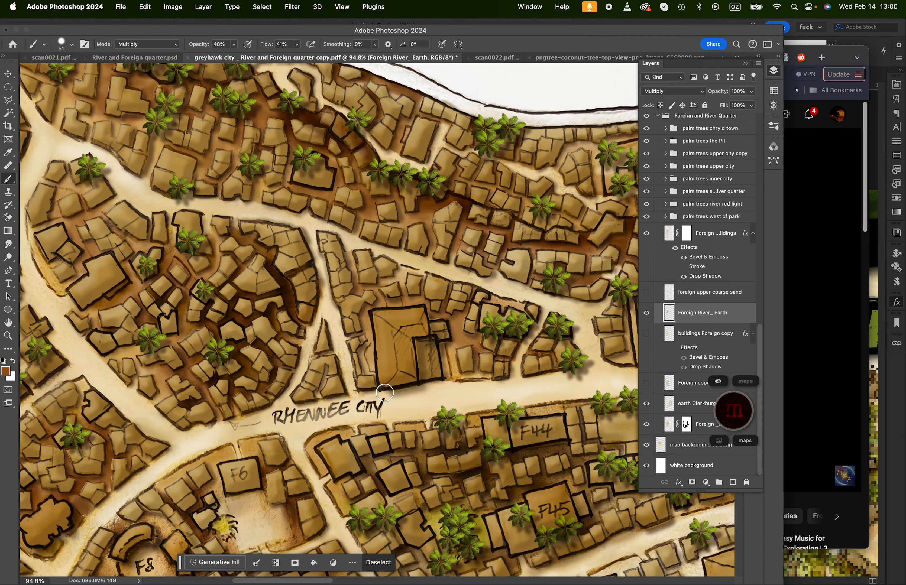
Examine the ground shading across the foreign quarter, from the western wall past Rhennee City to buildings F8, F5 and F44
scroll(385, 392, "left", 2)
scroll(384, 392, "up", 1)
scroll(384, 391, "down", 2)
scroll(384, 392, "down", 3)
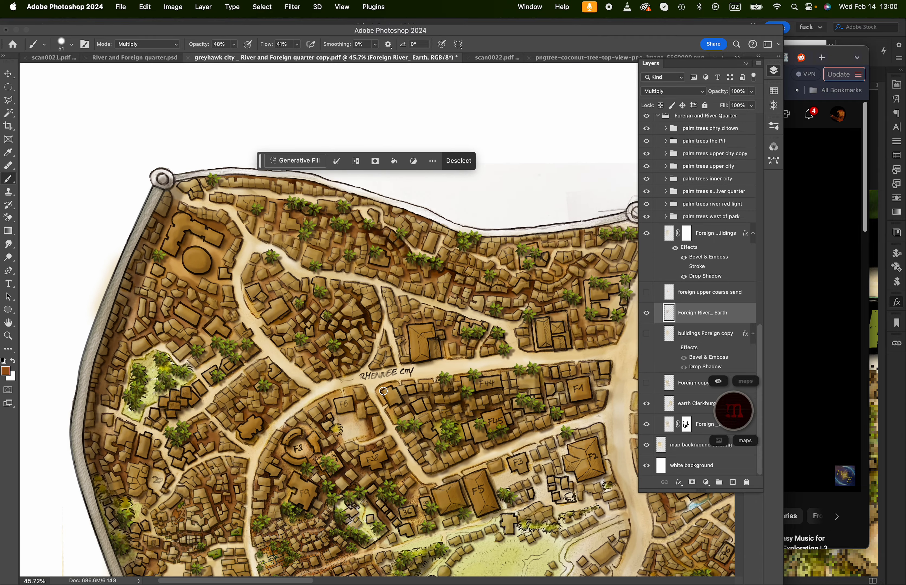
scroll(384, 392, "up", 2)
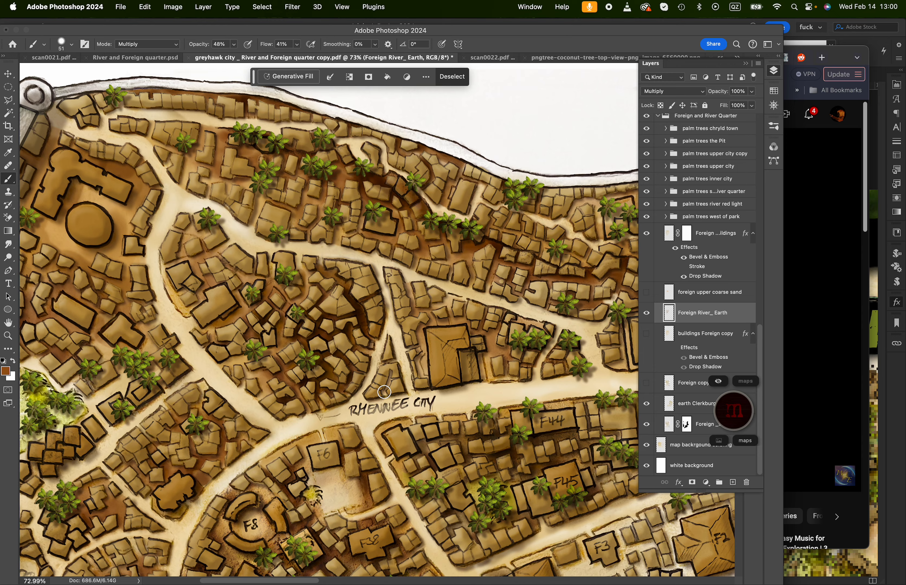
scroll(385, 392, "right", 5)
scroll(383, 392, "up", 2)
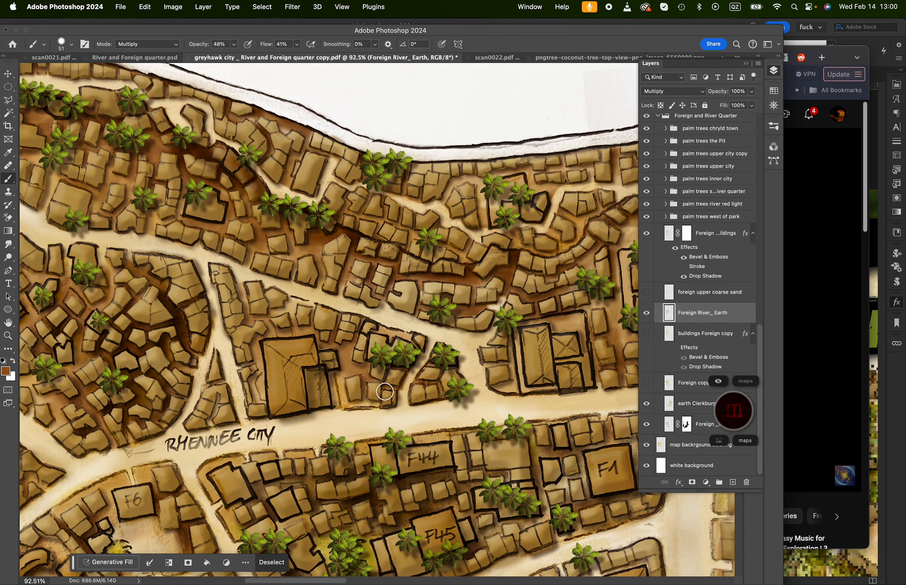
scroll(384, 391, "down", 2)
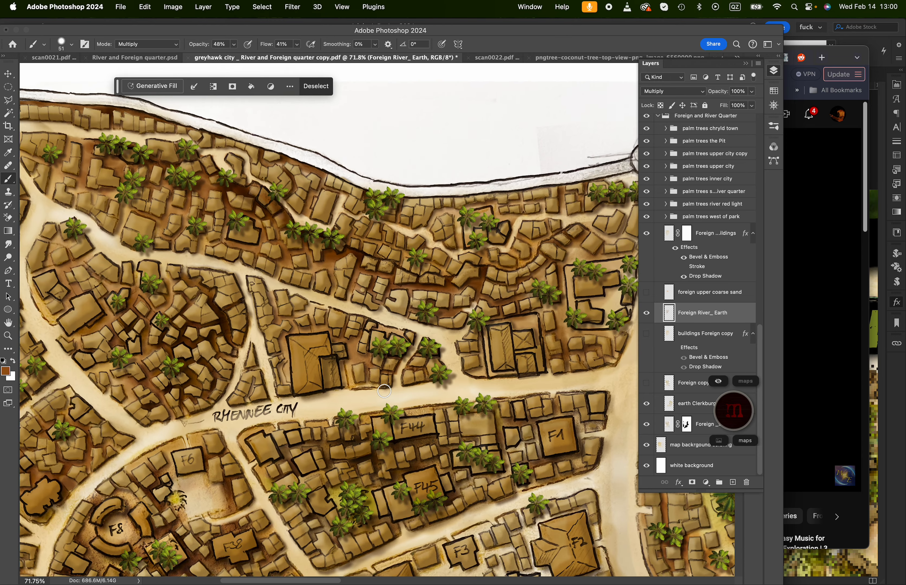
scroll(384, 392, "down", 5)
scroll(384, 390, "left", 1)
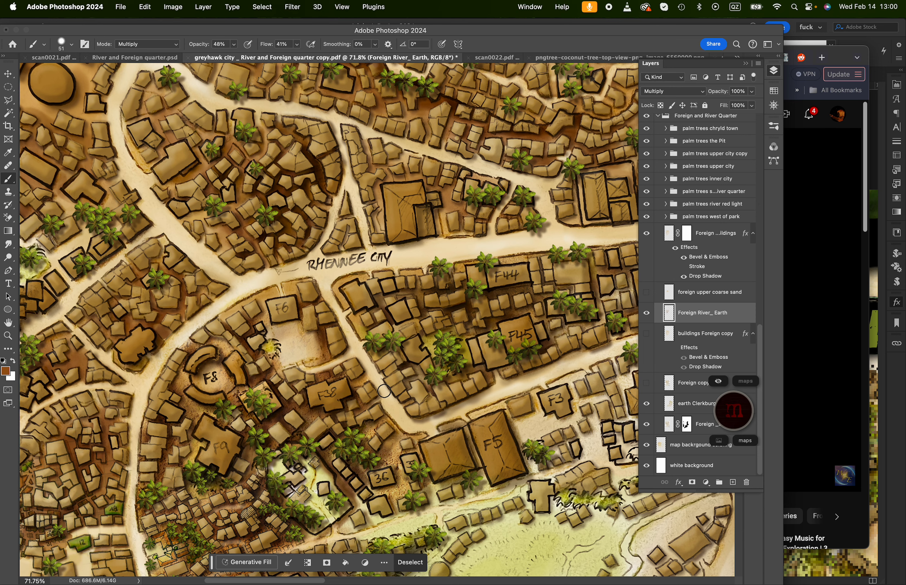
scroll(384, 391, "left", 2)
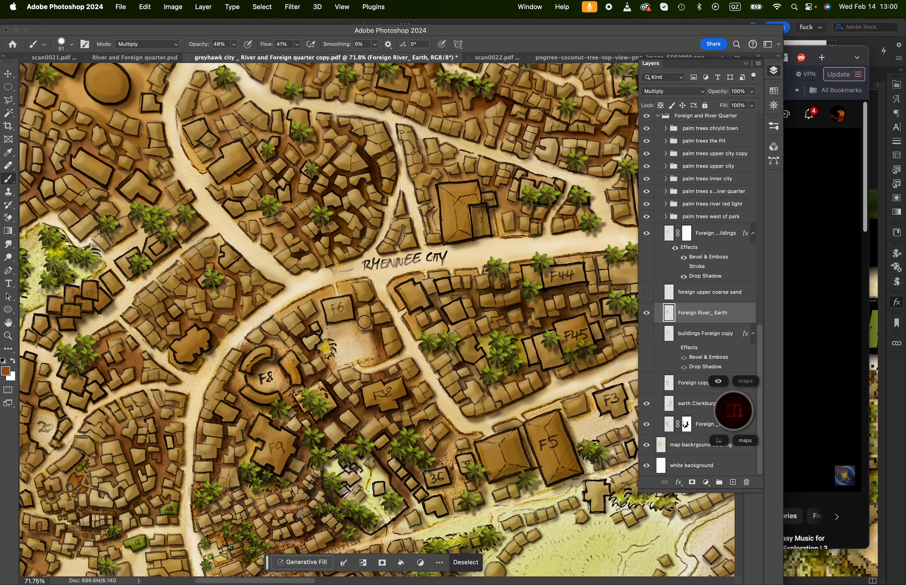
scroll(364, 322, "down", 5)
scroll(364, 322, "up", 5)
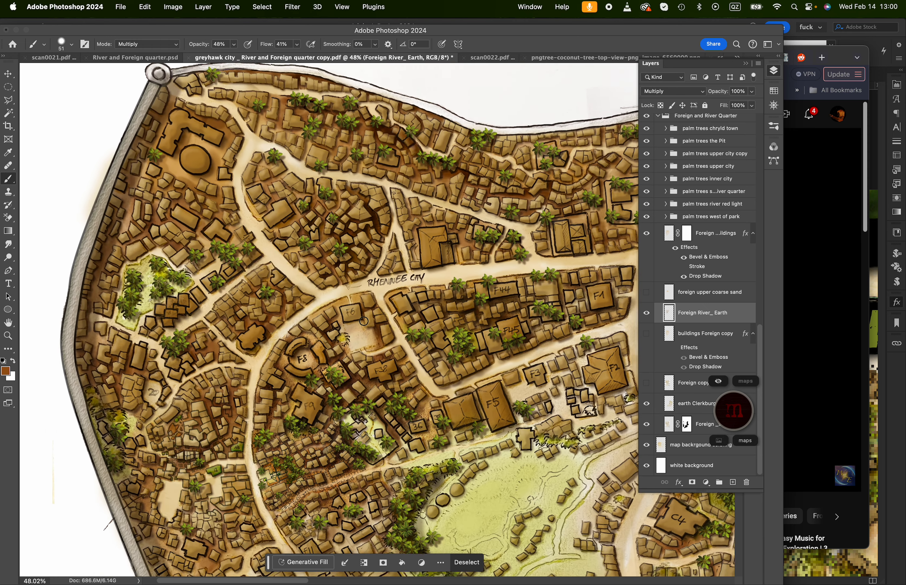
scroll(364, 322, "right", 4)
scroll(364, 322, "up", 5)
scroll(365, 322, "right", 4)
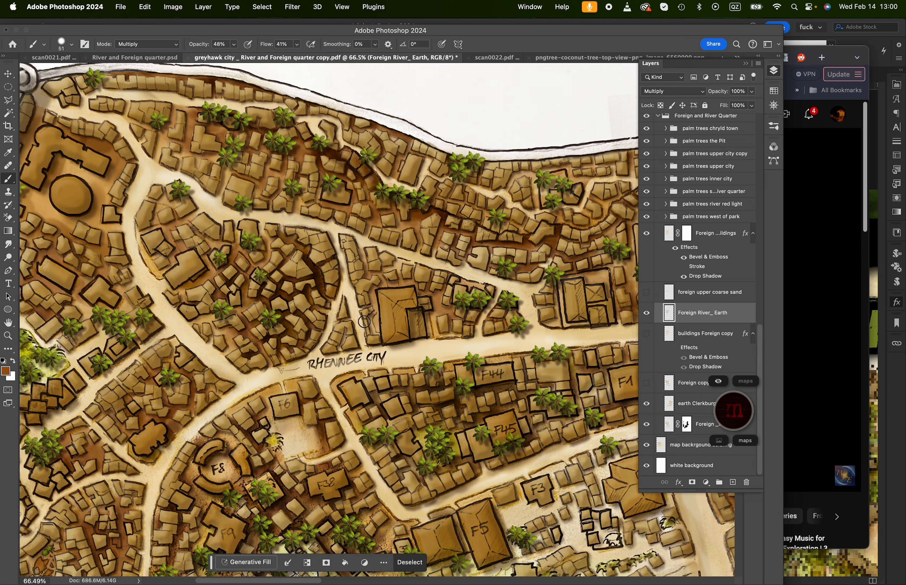
Examine the finished Clerkburg district from the C1 buildings to the Free City Arena and the C6 pyramid
scroll(365, 322, "right", 10)
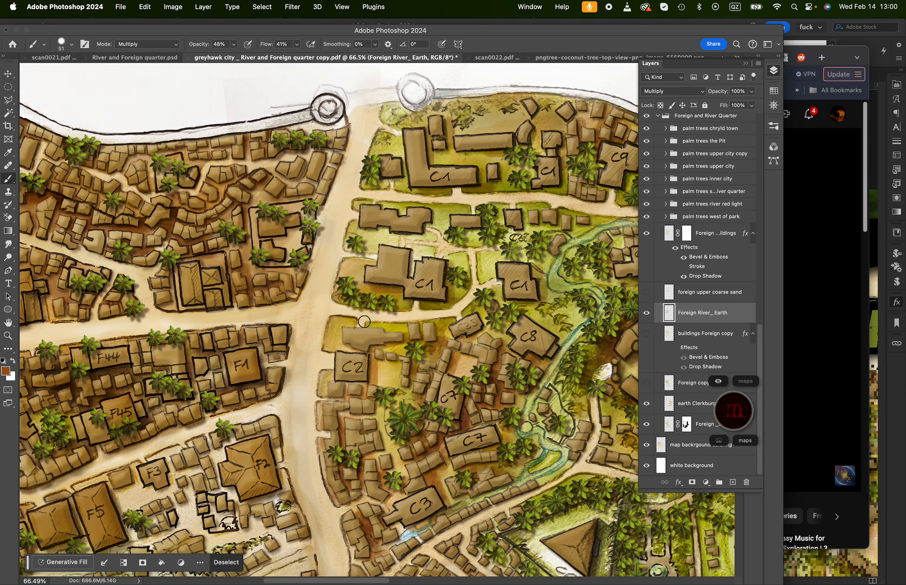
scroll(365, 322, "right", 6)
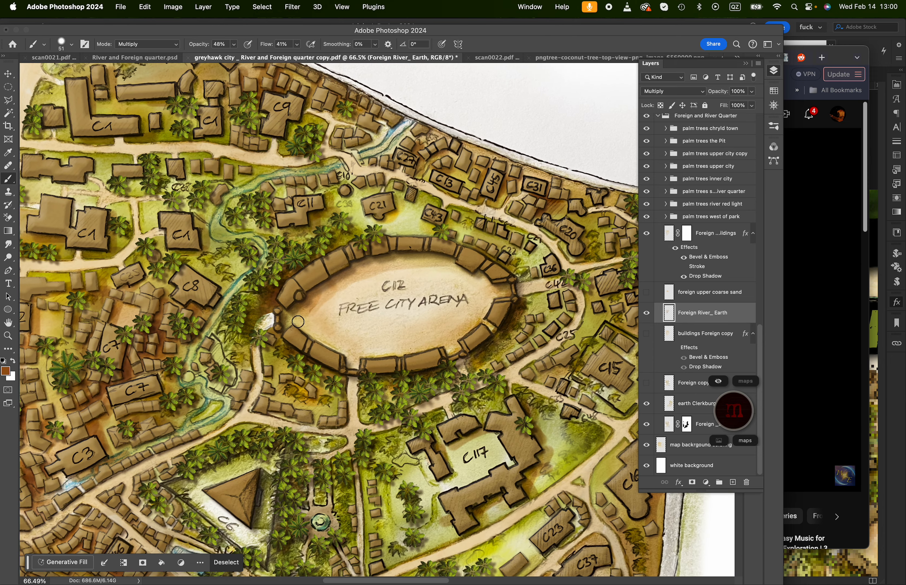
scroll(134, 237, "down", 5)
scroll(133, 237, "left", 2)
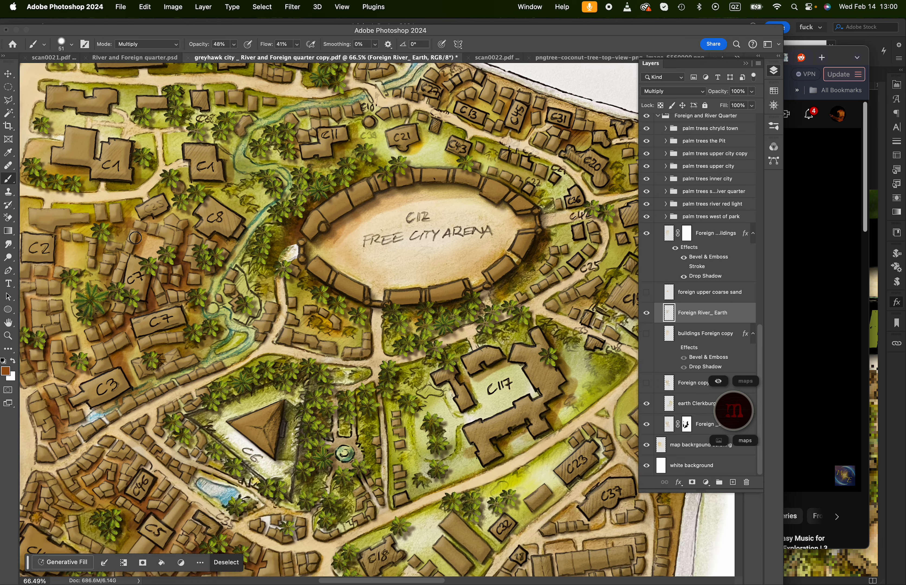
scroll(313, 275, "down", 5)
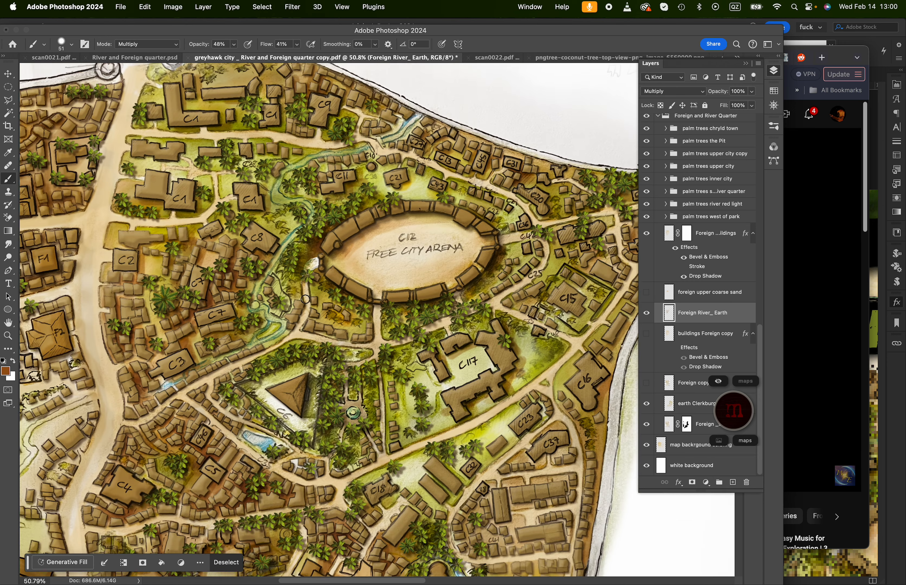
scroll(381, 319, "up", 5)
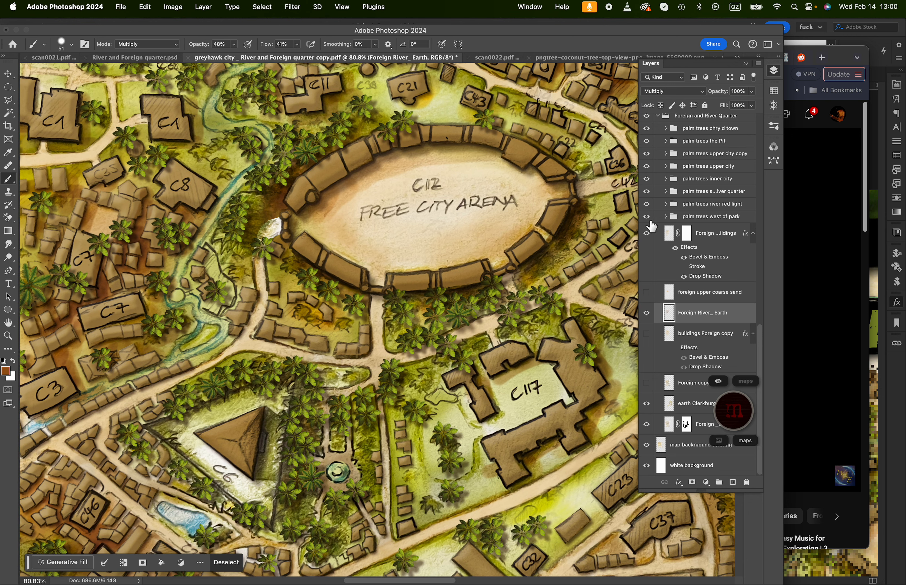
Hide the Clerkburg palm tree groups between u...ty of magics and l...azaar copy 2 and inspect the bare ground around C6 and the arena
left_click(646, 191)
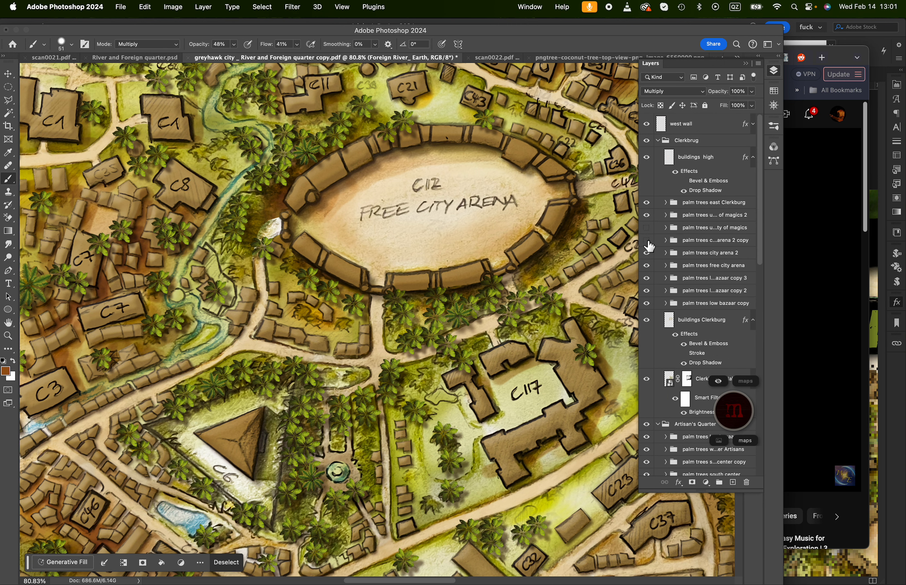
left_click_drag(650, 246, 648, 288)
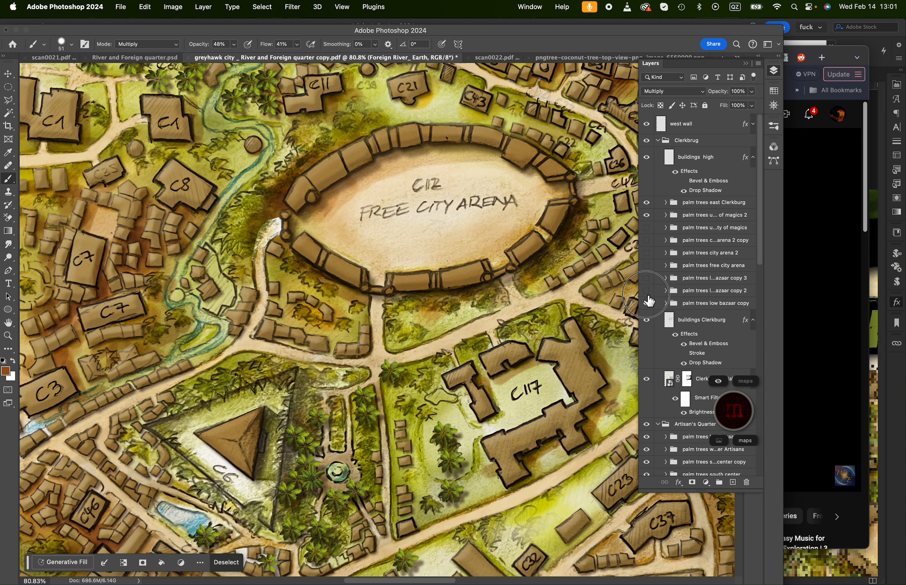
scroll(351, 361, "up", 5)
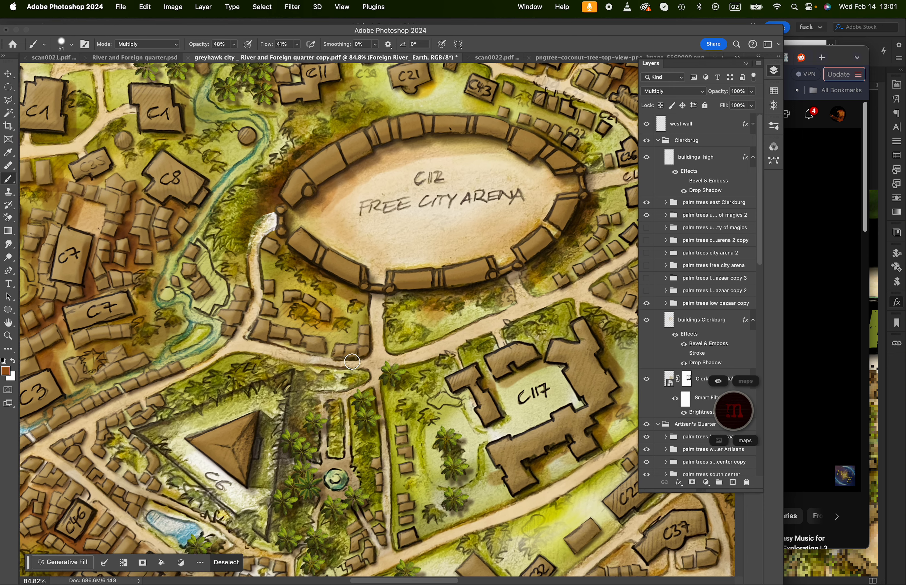
scroll(353, 363, "down", 5)
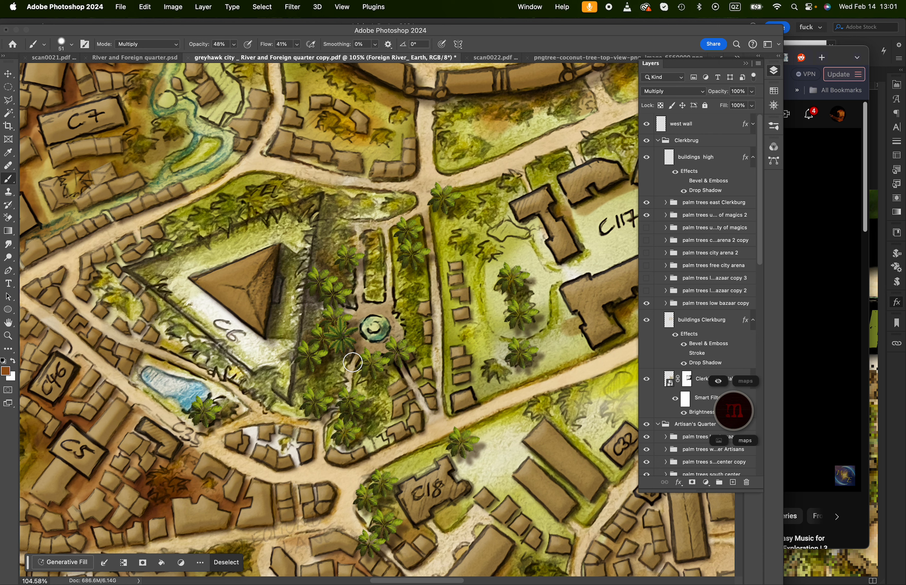
key("super+z")
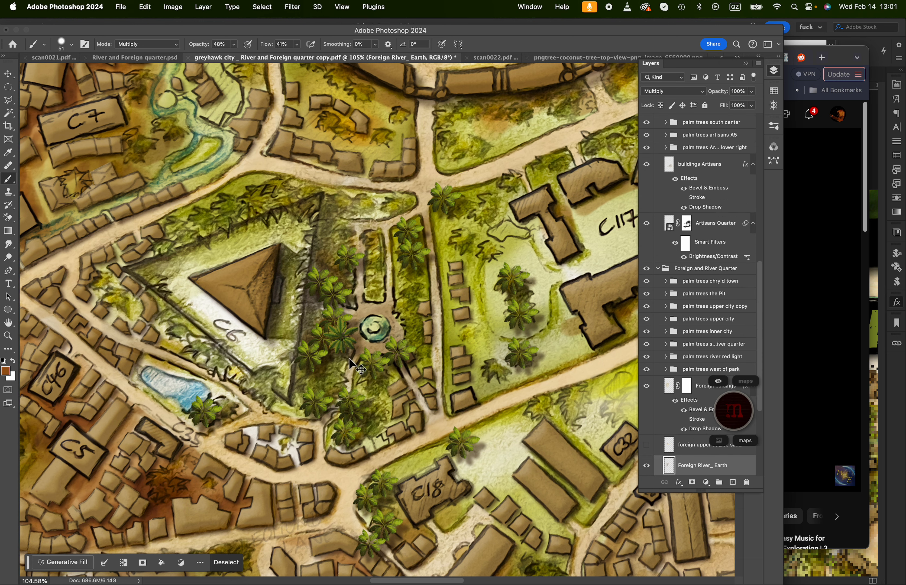
key("super+z")
scroll(671, 281, "up", 10)
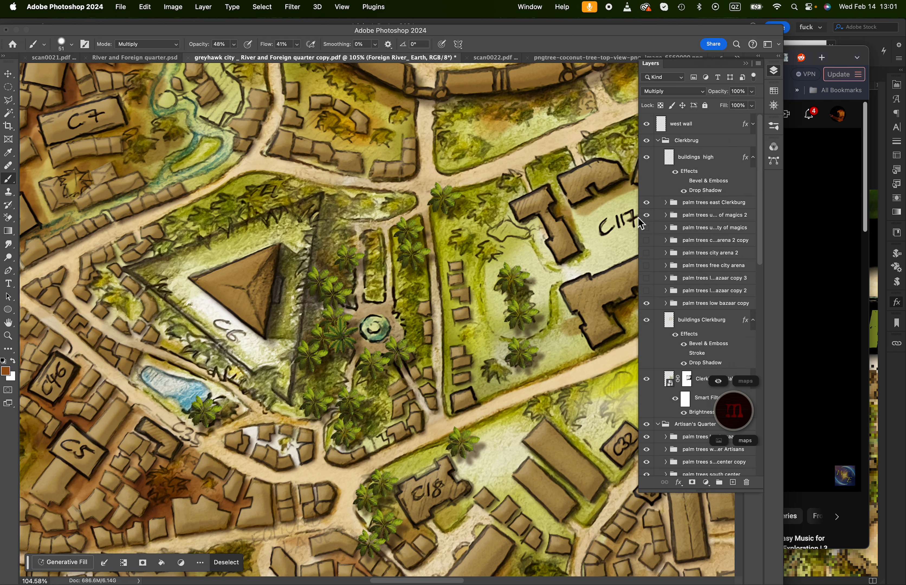
Show the hidden Clerkburg palm tree groups again, from u...ty of magics through l...azaar copy 2
left_click(649, 228)
left_click(647, 240)
left_click(647, 252)
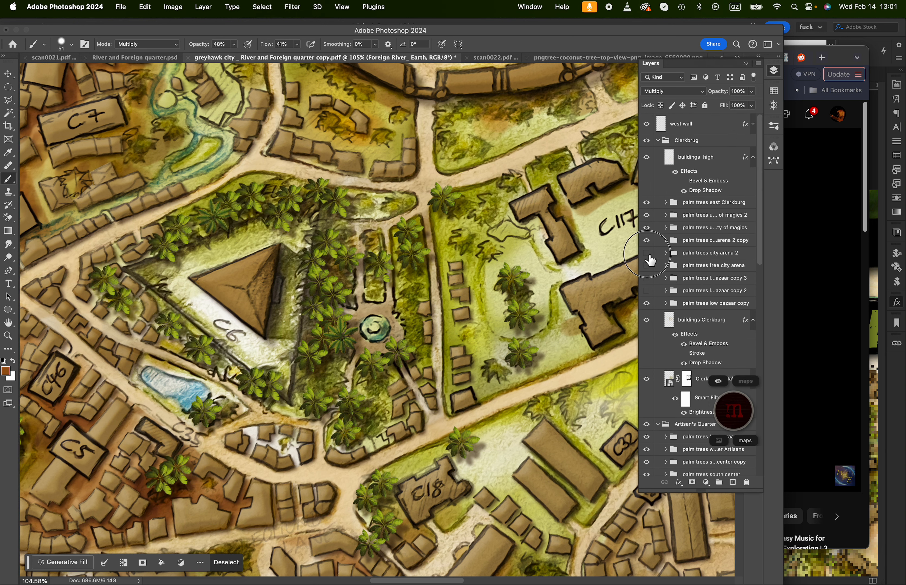
left_click(647, 278)
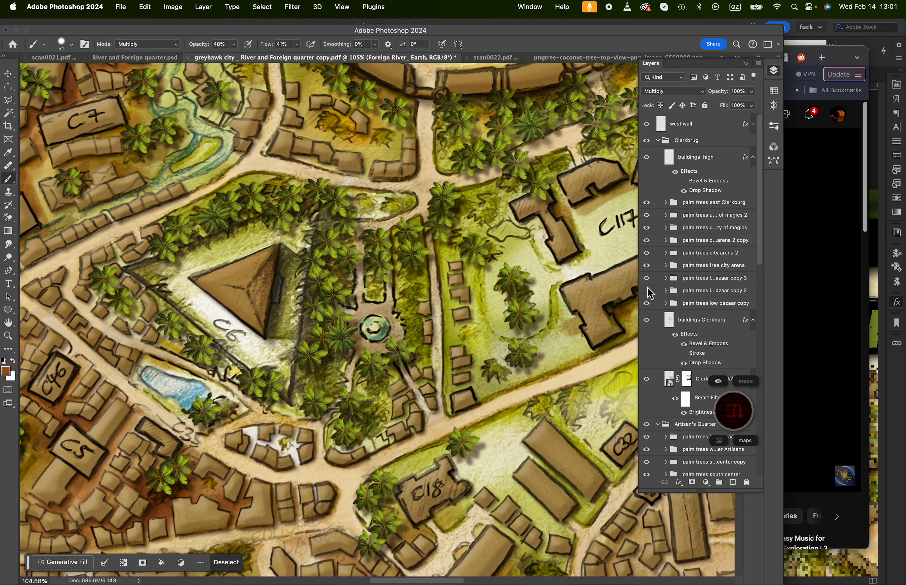
left_click(647, 291)
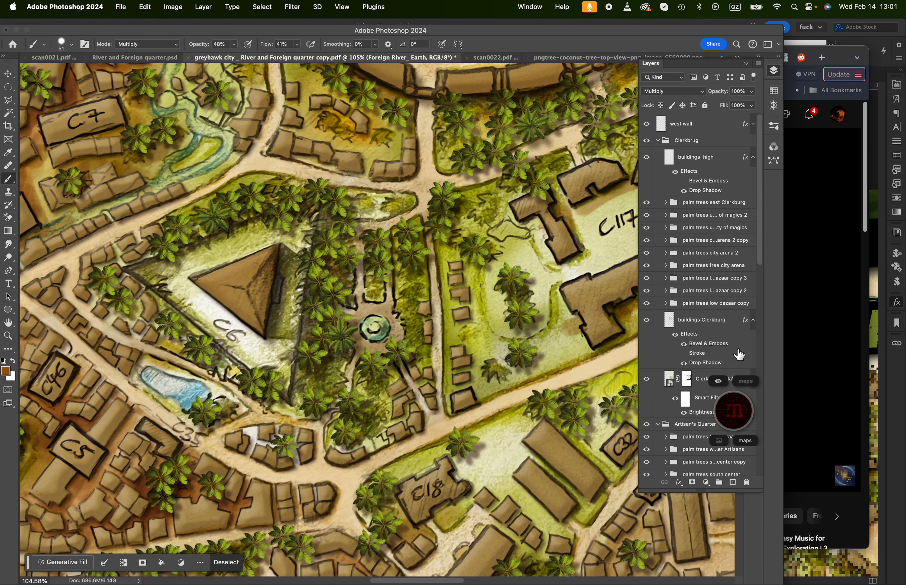
Hide the Clerkbur...e Halls line drawing layer and inspect the painted colour beneath it around the pyramid and arena
scroll(495, 339, "down", 3)
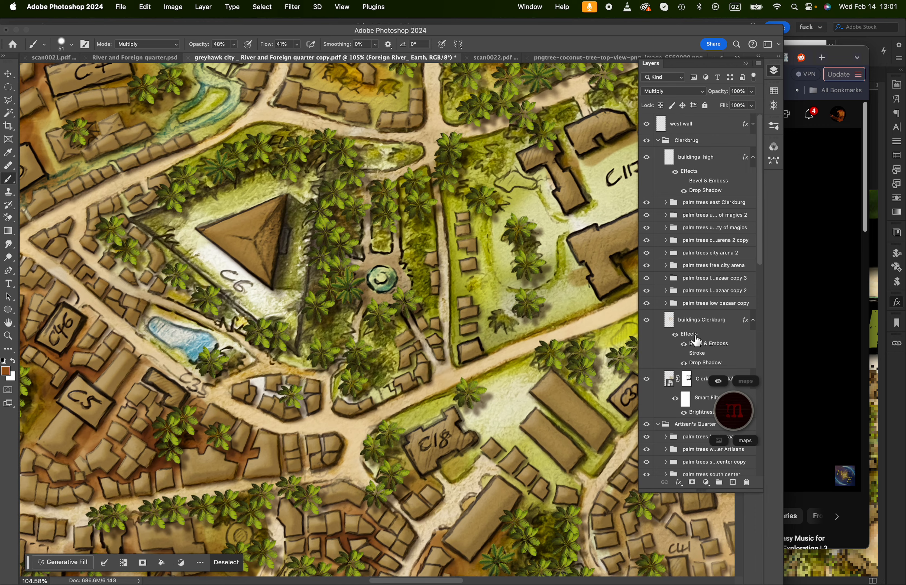
scroll(709, 347, "down", 10)
scroll(709, 346, "down", 6)
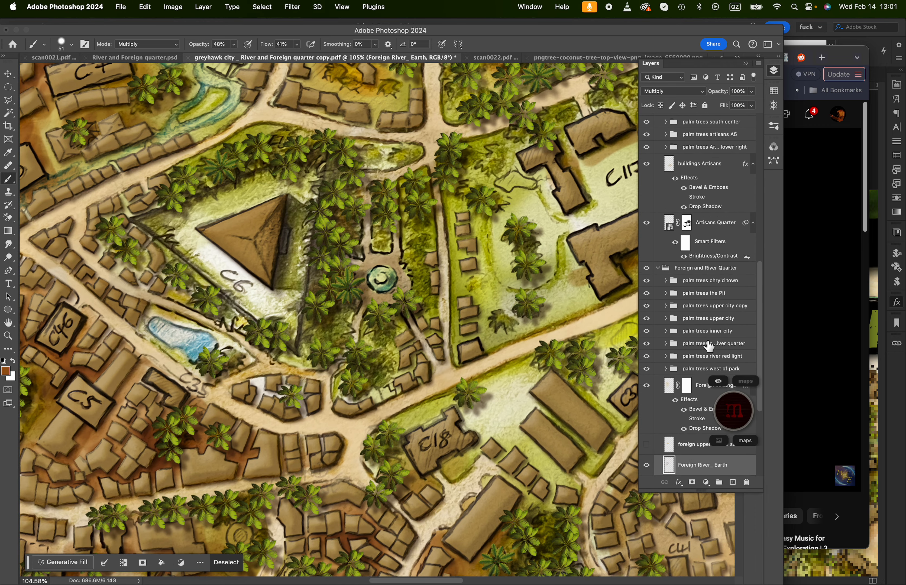
scroll(709, 347, "up", 6)
scroll(709, 346, "up", 4)
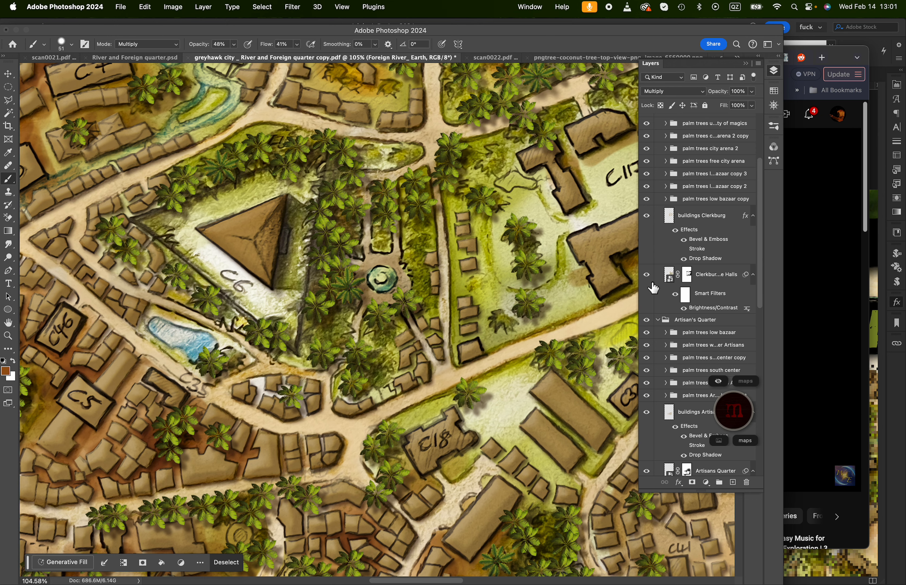
left_click(648, 277)
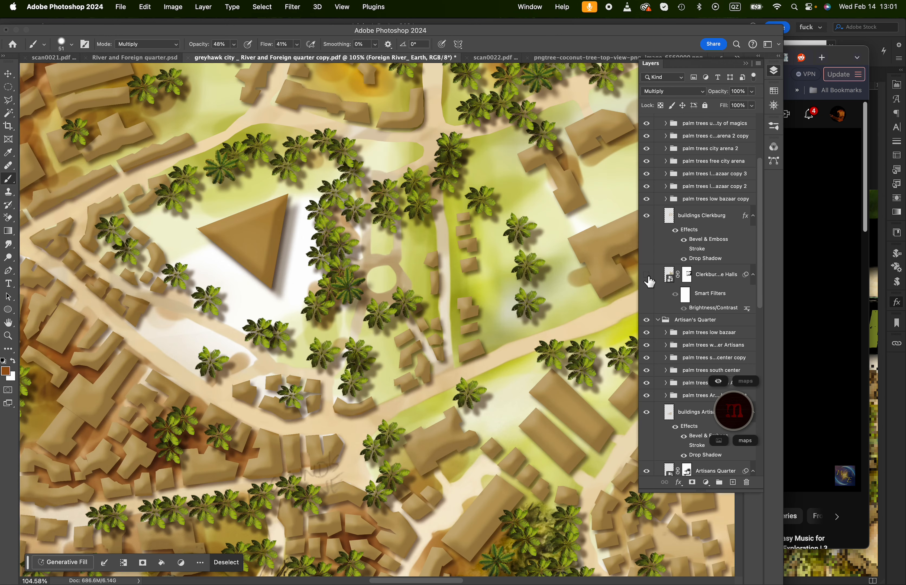
scroll(377, 294, "down", 1)
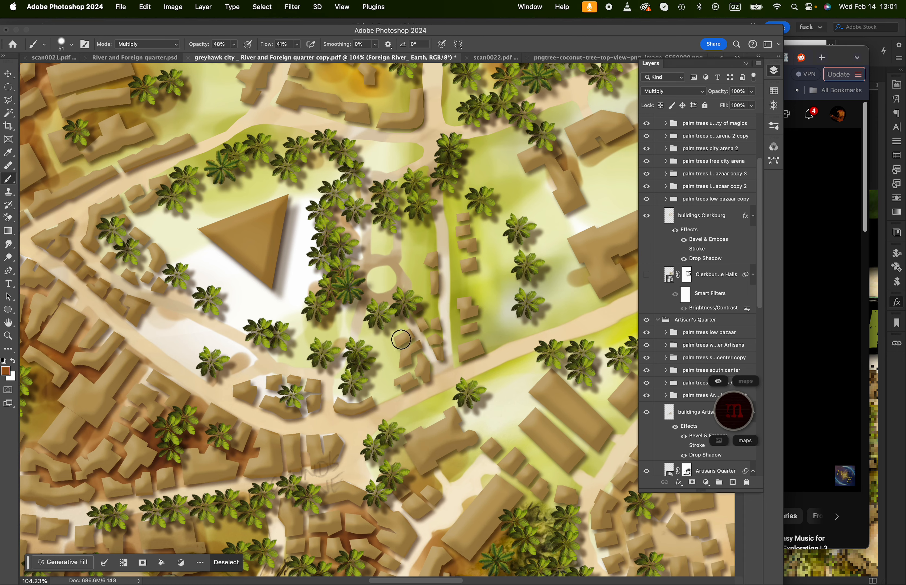
scroll(400, 336, "down", 5)
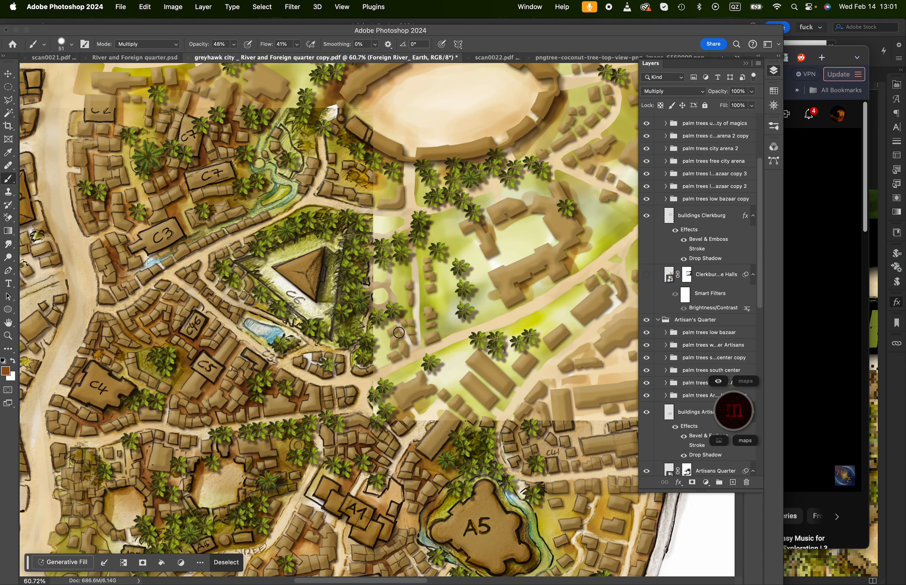
scroll(399, 332, "down", 1)
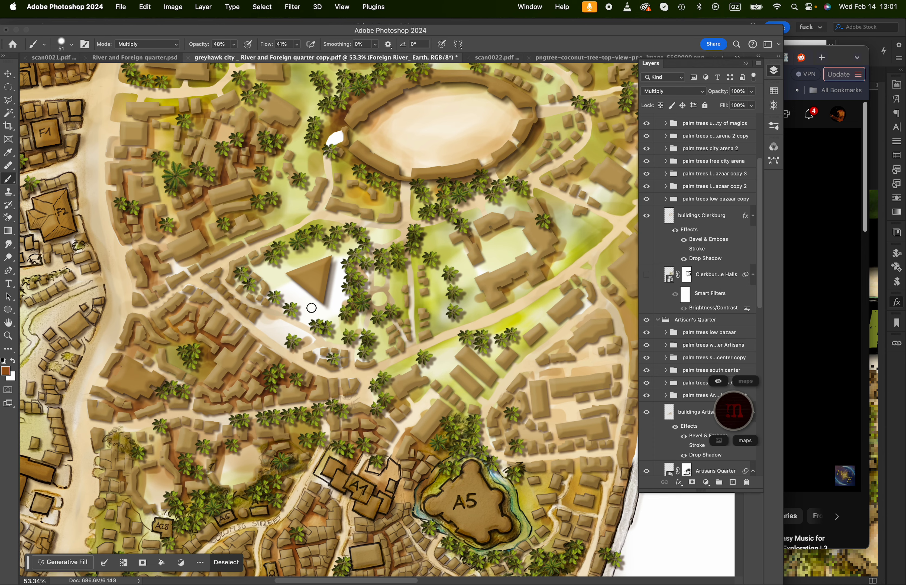
scroll(311, 308, "up", 5)
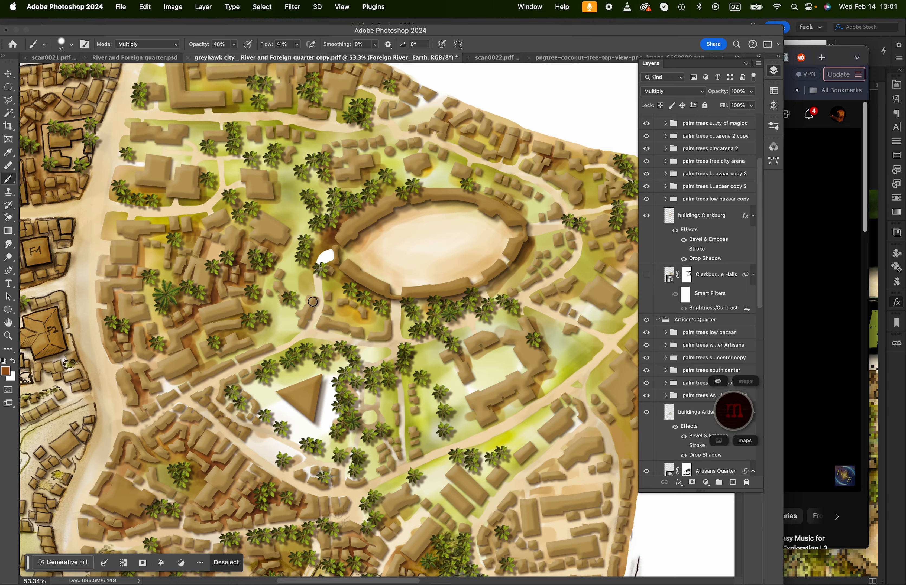
scroll(343, 301, "up", 3)
Show the Clerkbur...e Halls layer again and make it the active layer
left_click(647, 275)
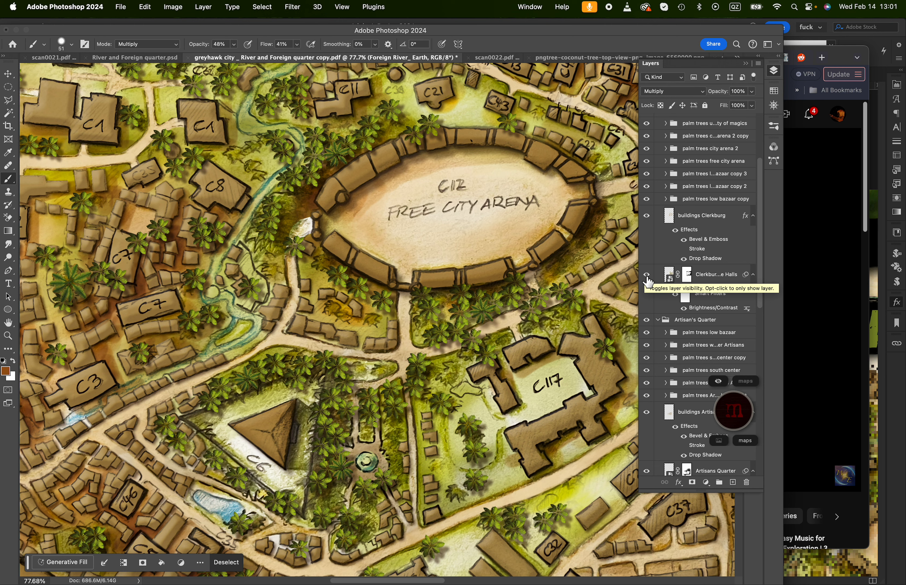
right_click(648, 279)
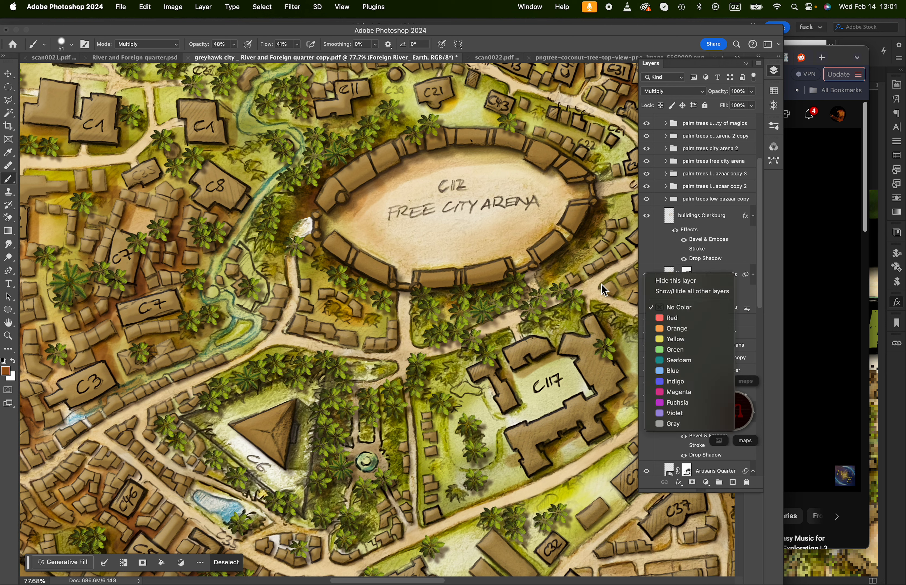
left_click(748, 272)
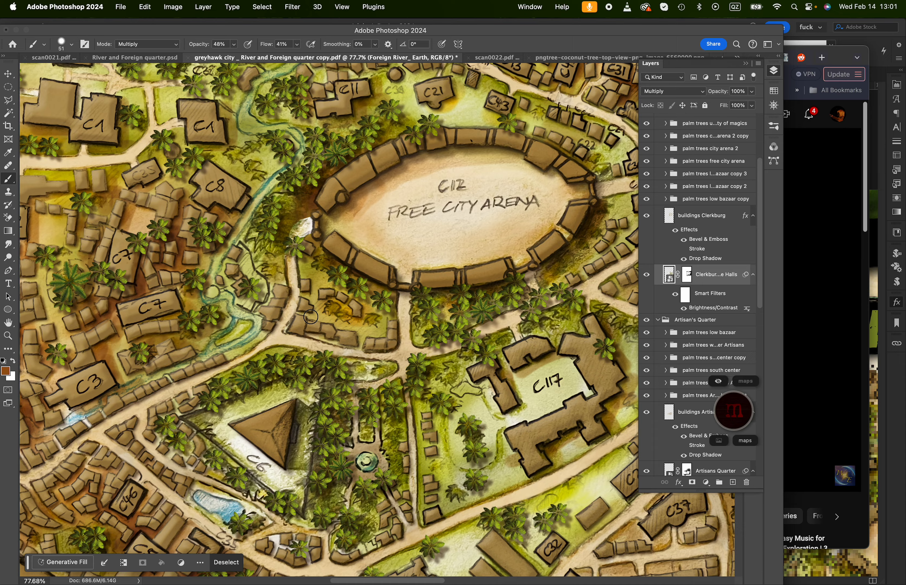
Compare the foreign quarter's edge near F1 and F2 with the Clerkburg district around the Free City Arena
scroll(310, 317, "left", 10)
scroll(310, 316, "up", 4)
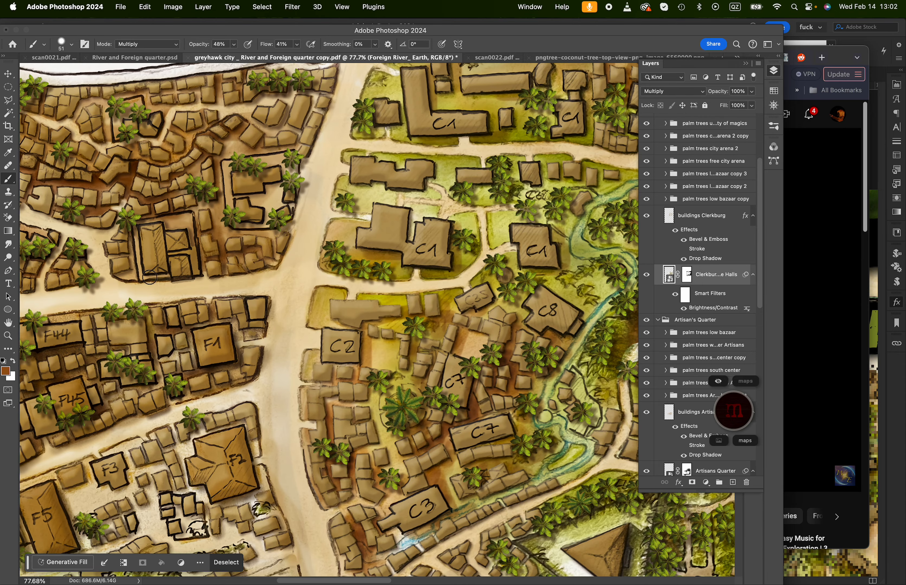
scroll(230, 309, "right", 10)
scroll(230, 308, "down", 1)
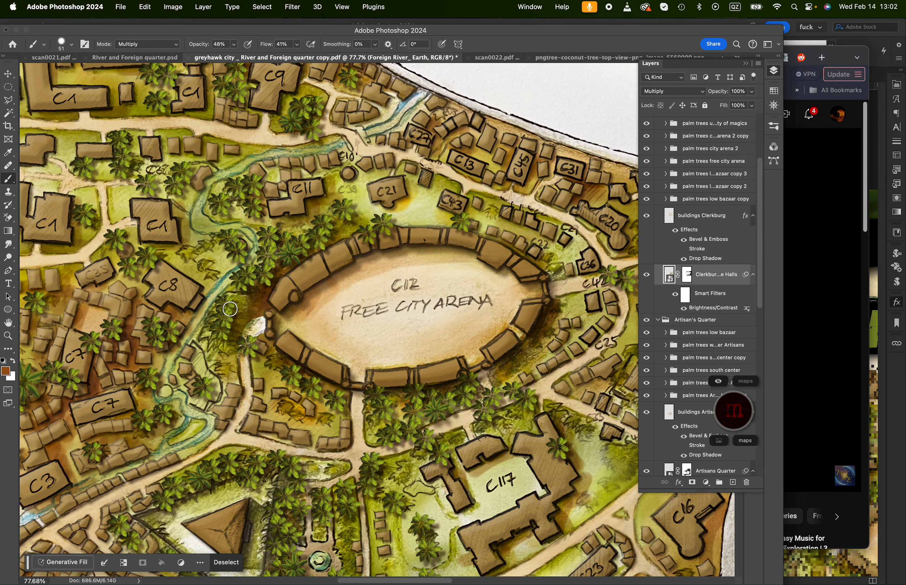
Make the Clerkburg The Halls layer mask active and set the brush mode to Normal
left_click(688, 279)
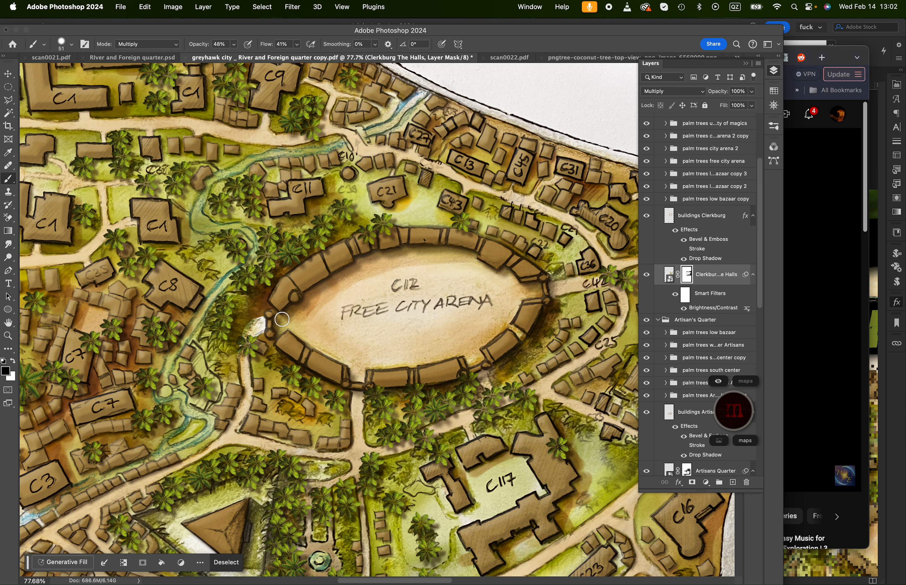
mouse_move(248, 330)
left_mouse_down()
mouse_move(266, 315)
mouse_move(276, 341)
left_mouse_up()
left_click(126, 45)
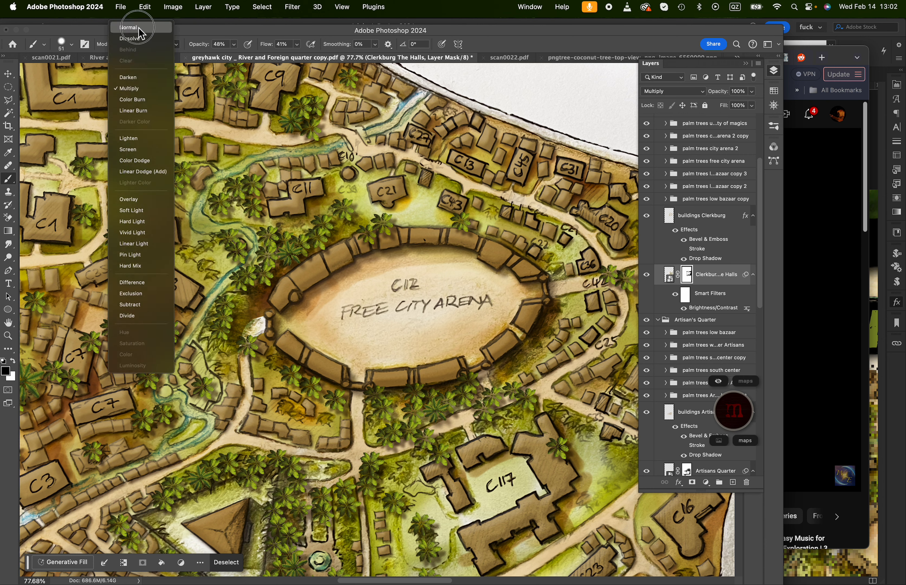
left_click(129, 27)
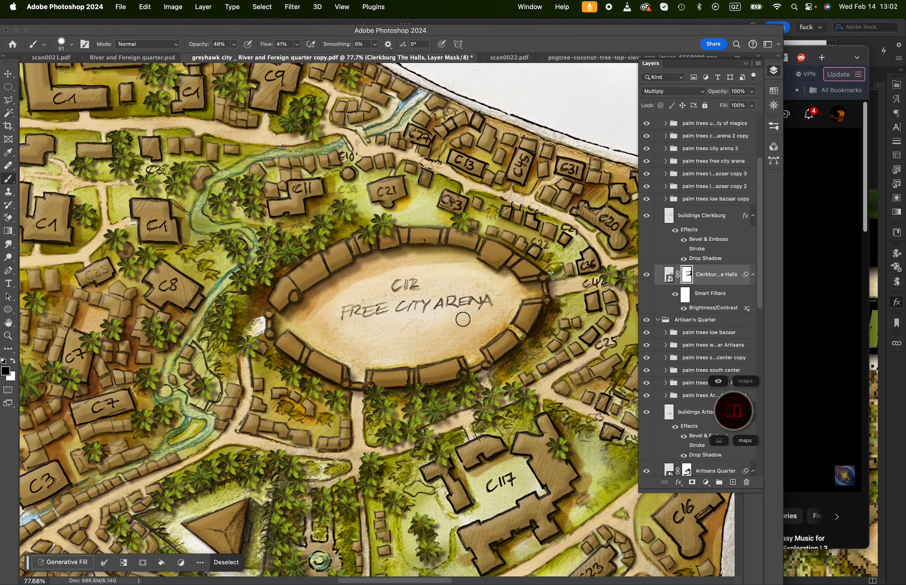
Reactivate the Clerkburg The Halls layer mask and clear the active selection so the brush can paint anywhere on it
scroll(479, 327, "up", 5)
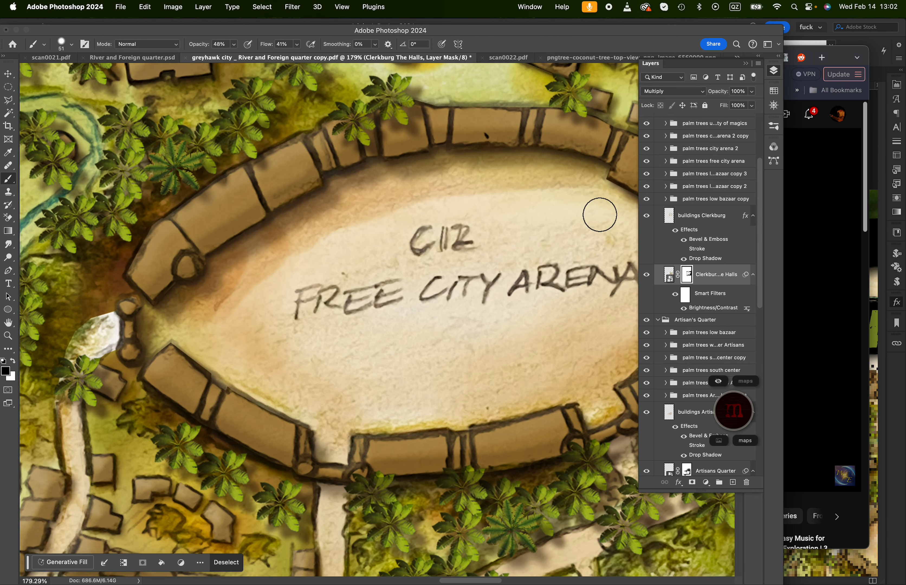
left_click(669, 274)
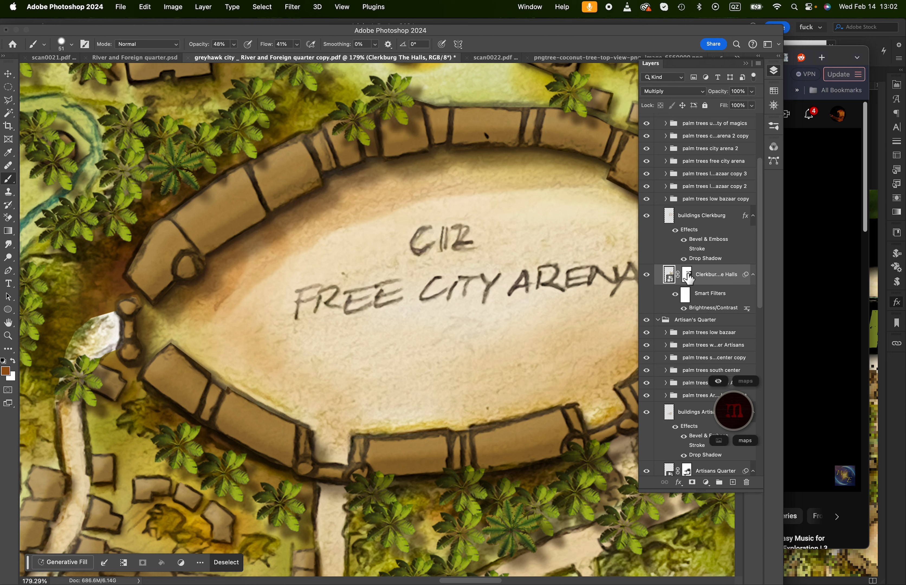
left_click(688, 277)
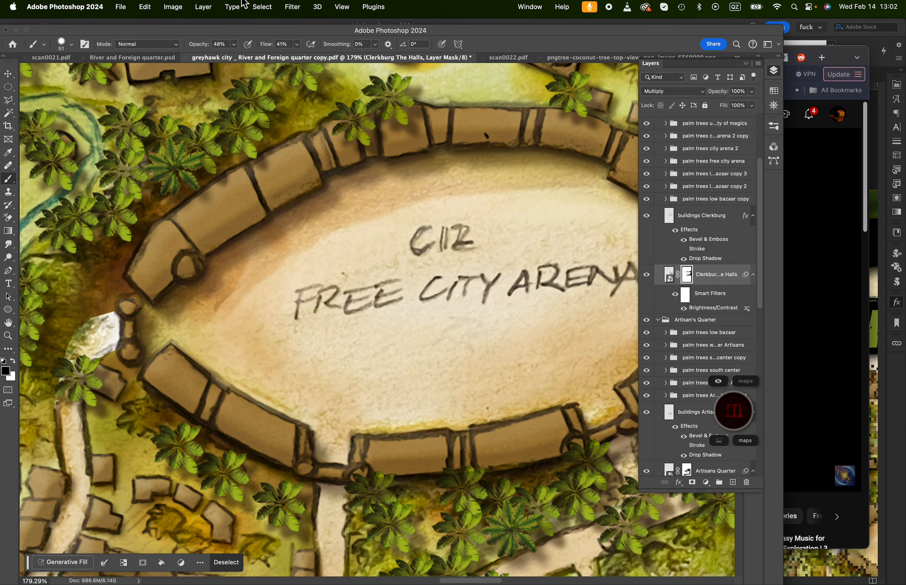
left_click(269, 8)
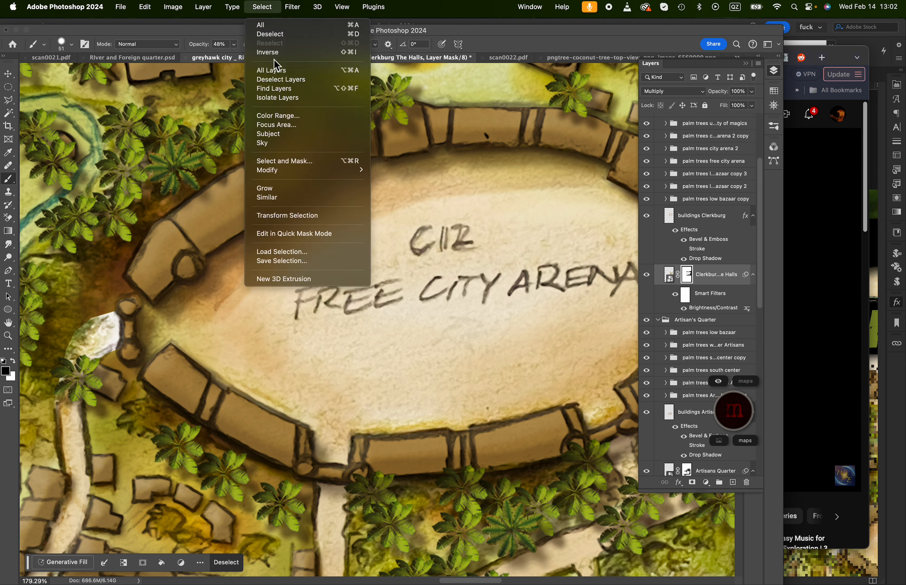
left_click(277, 34)
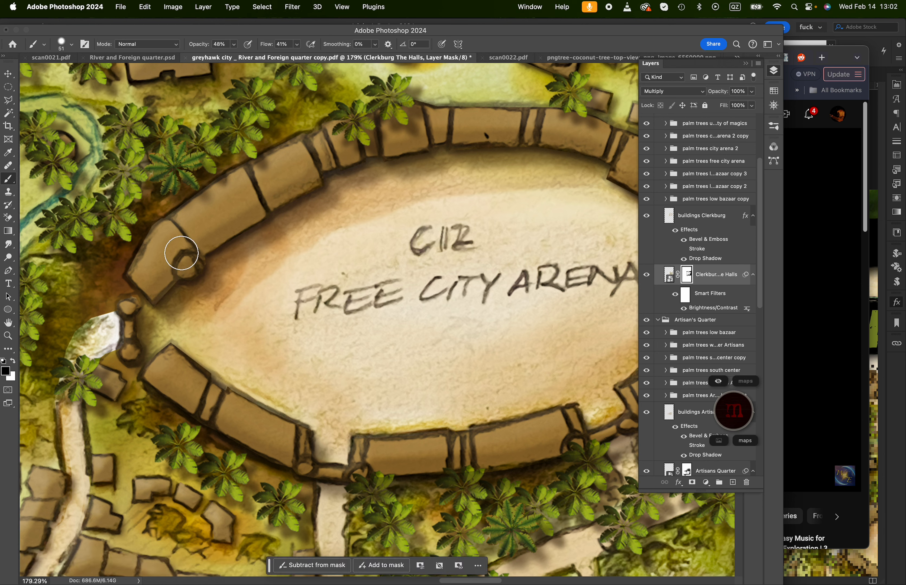
Try masking out the ink lines around the round tower at the arena's west end, and undo the stroke
mouse_move(193, 272)
left_mouse_down()
mouse_move(182, 245)
mouse_move(152, 298)
mouse_move(157, 309)
left_mouse_up()
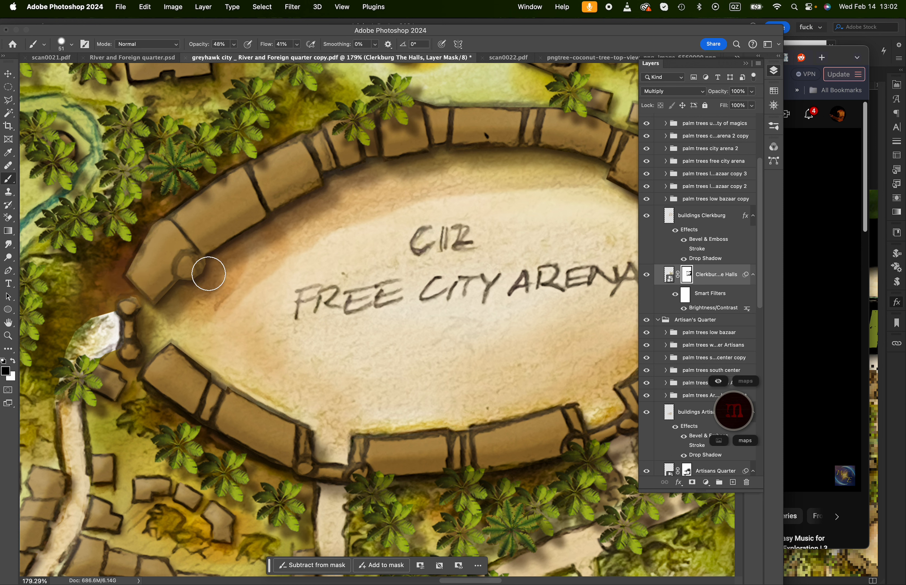
key("super+z")
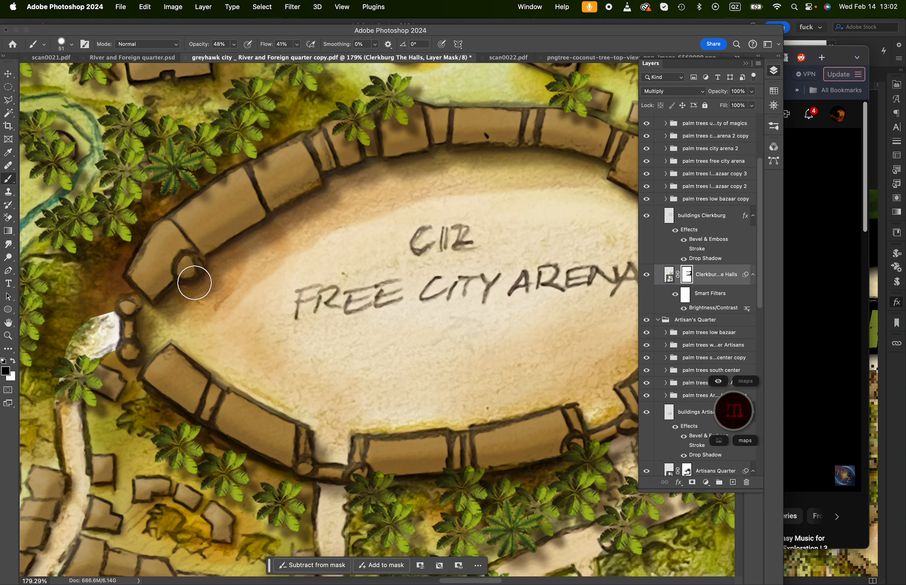
Set the brush opacity to 100% and paint black on the mask to remove the C21 label from its building
scroll(379, 325, "down", 4)
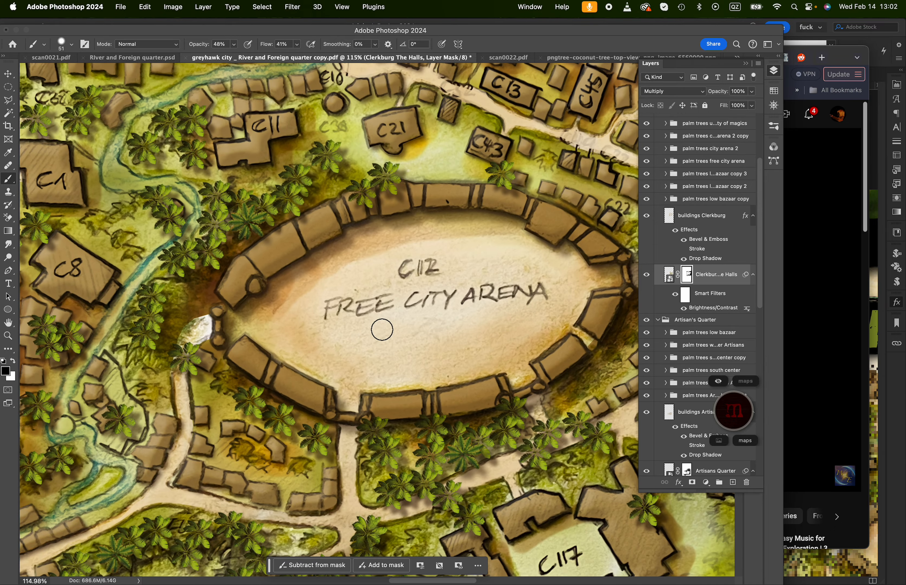
scroll(304, 201, "up", 5)
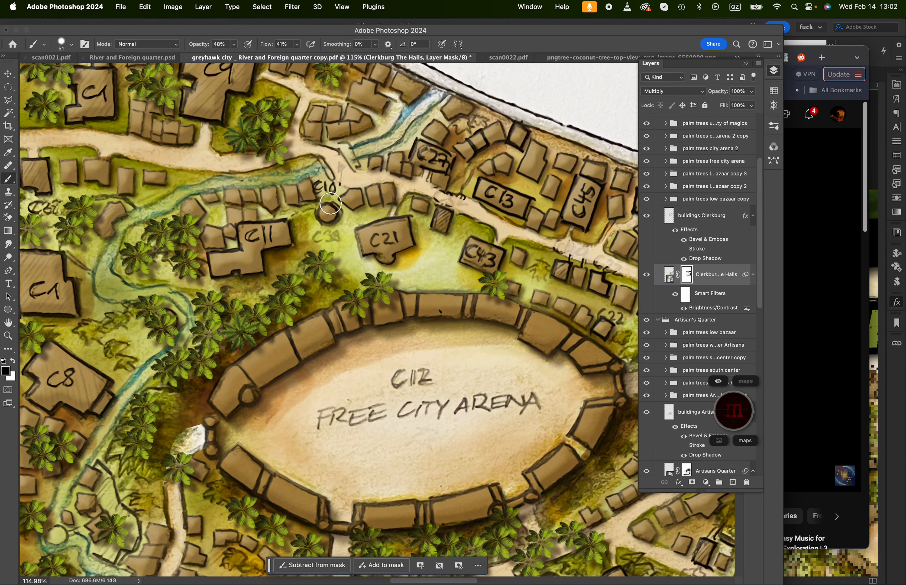
scroll(323, 209, "up", 5)
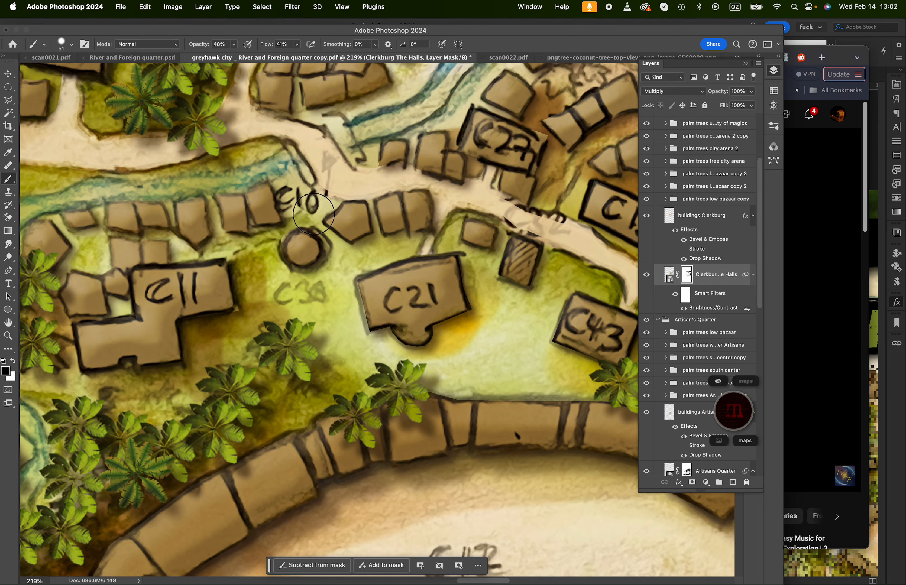
scroll(277, 234, "up", 3)
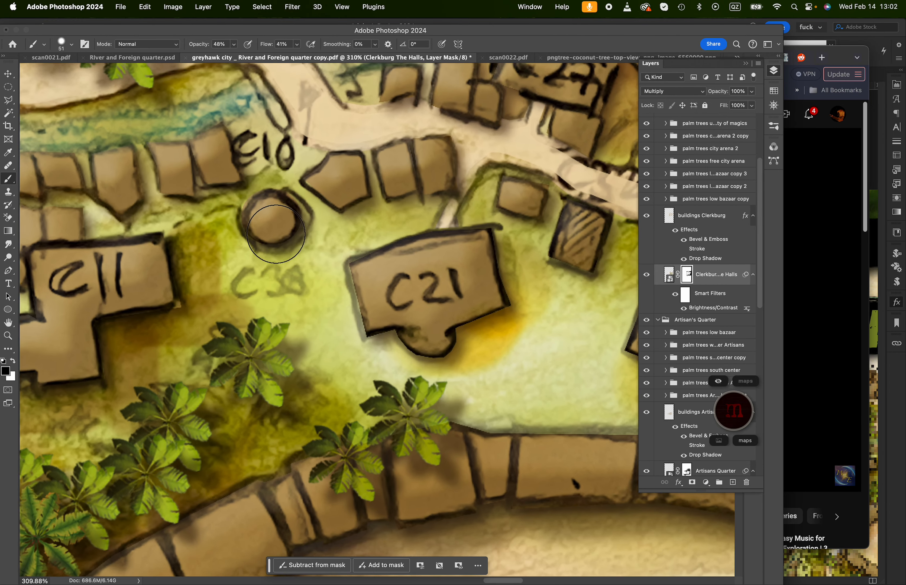
scroll(276, 234, "up", 1)
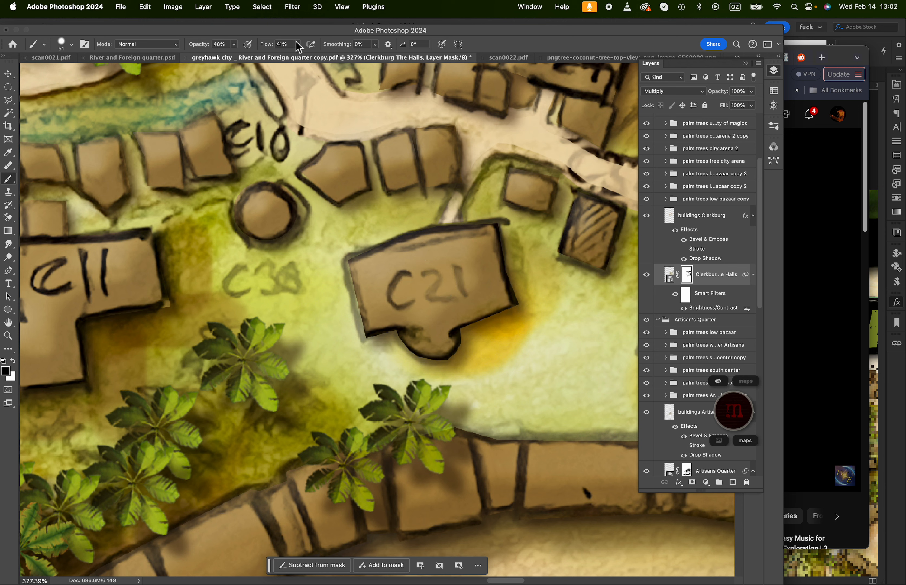
left_click_drag(244, 54, 262, 57)
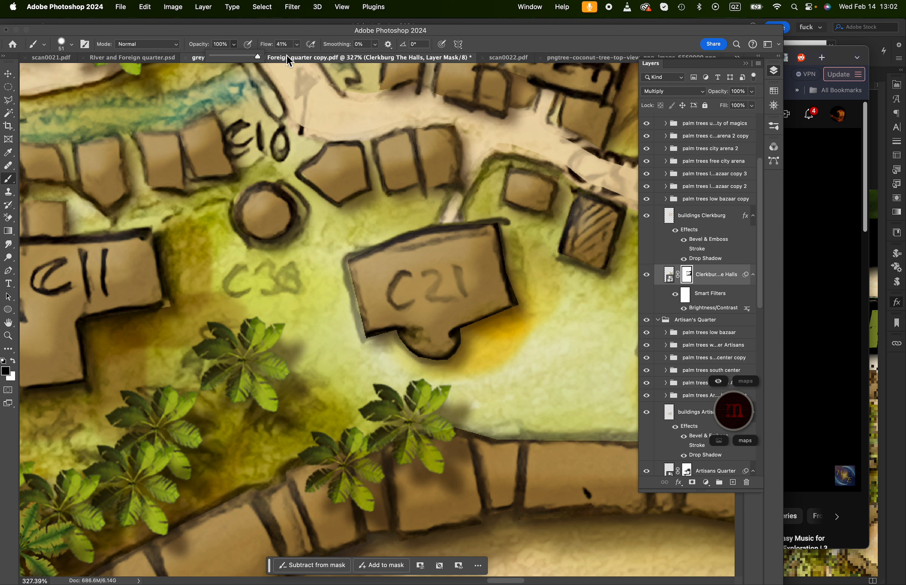
mouse_move(415, 239)
left_mouse_down()
mouse_move(432, 286)
mouse_move(412, 287)
mouse_move(457, 278)
mouse_move(401, 290)
mouse_move(395, 287)
mouse_move(404, 289)
mouse_move(405, 263)
mouse_move(417, 254)
mouse_move(476, 249)
mouse_move(419, 278)
left_mouse_up()
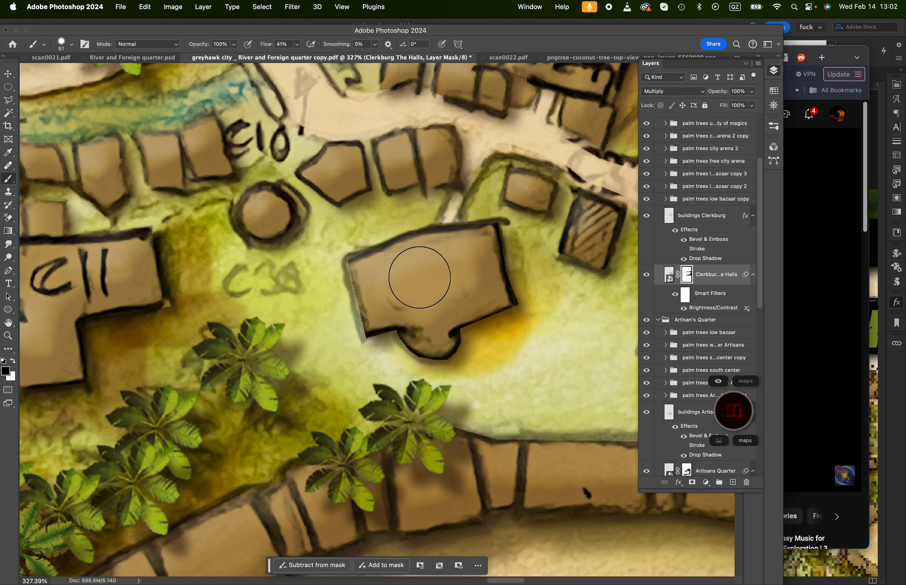
Mask out the hand-drawn palm sketches on the grass between building C8, the C1 building above it and the river
scroll(416, 293, "down", 5)
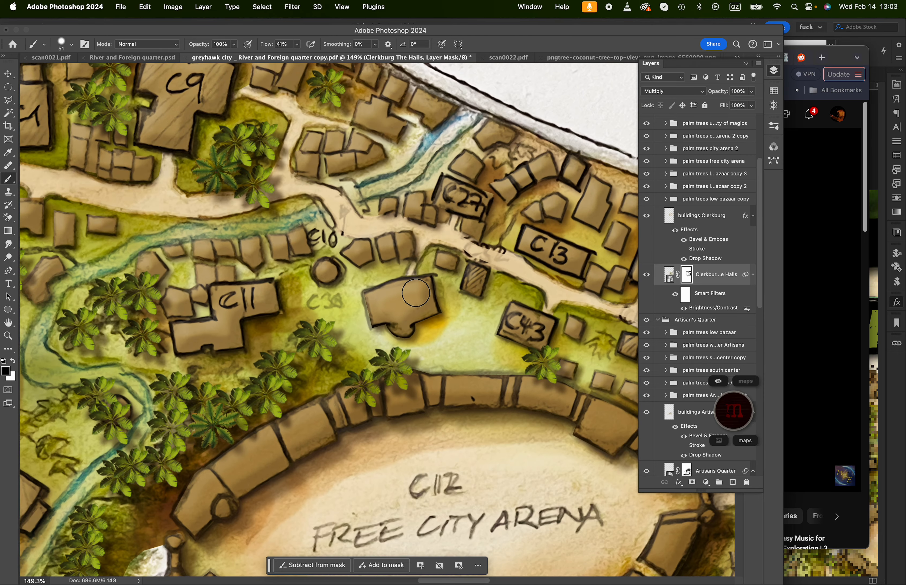
scroll(416, 293, "down", 2)
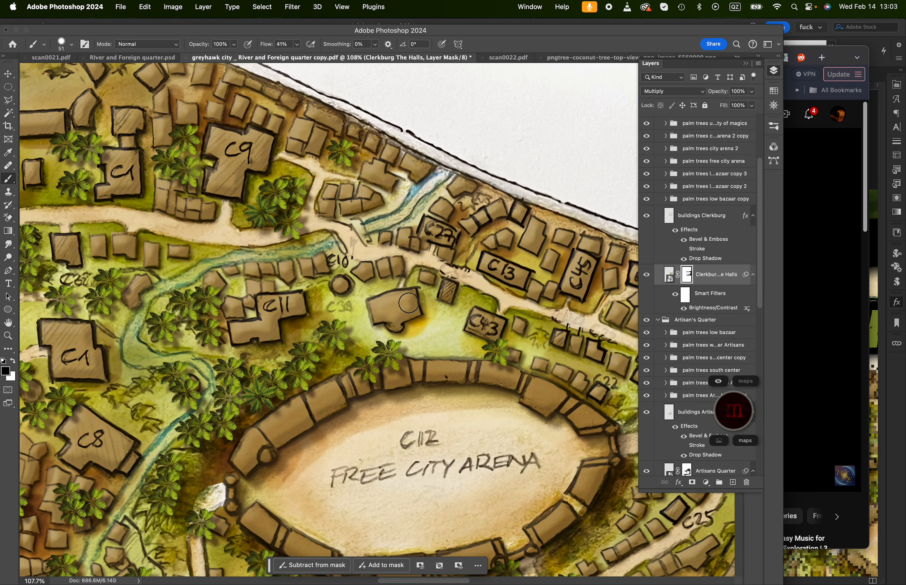
scroll(408, 303, "down", 1)
scroll(408, 303, "left", 8)
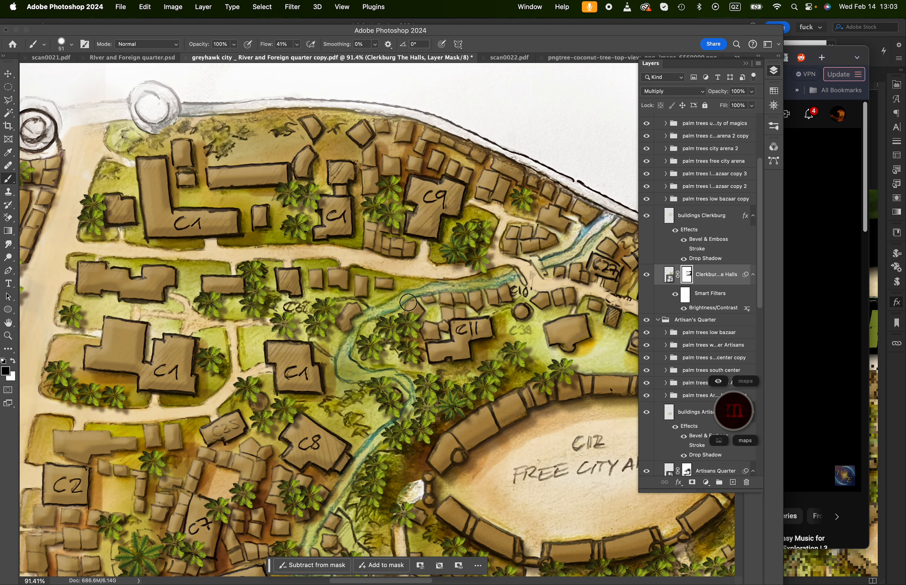
scroll(408, 303, "down", 5)
scroll(409, 303, "left", 3)
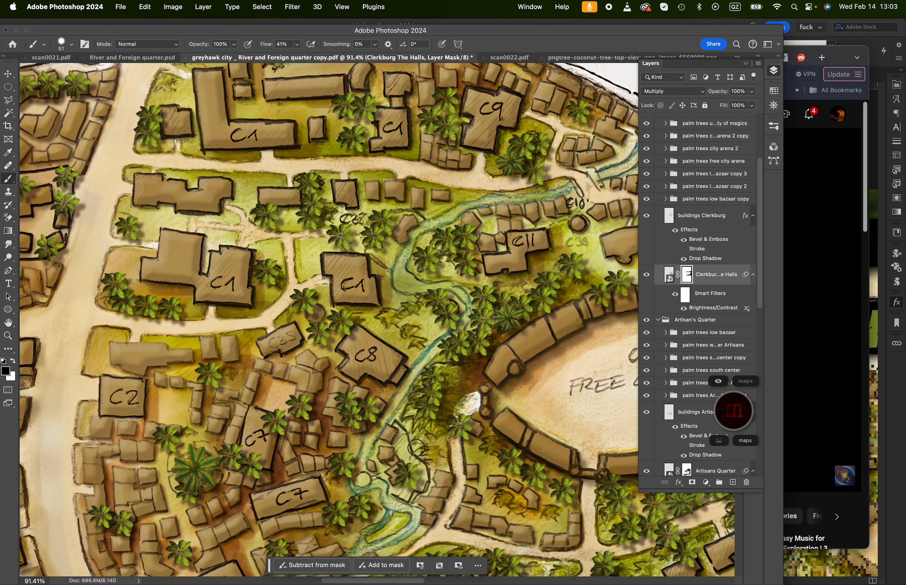
scroll(416, 448, "up", 4)
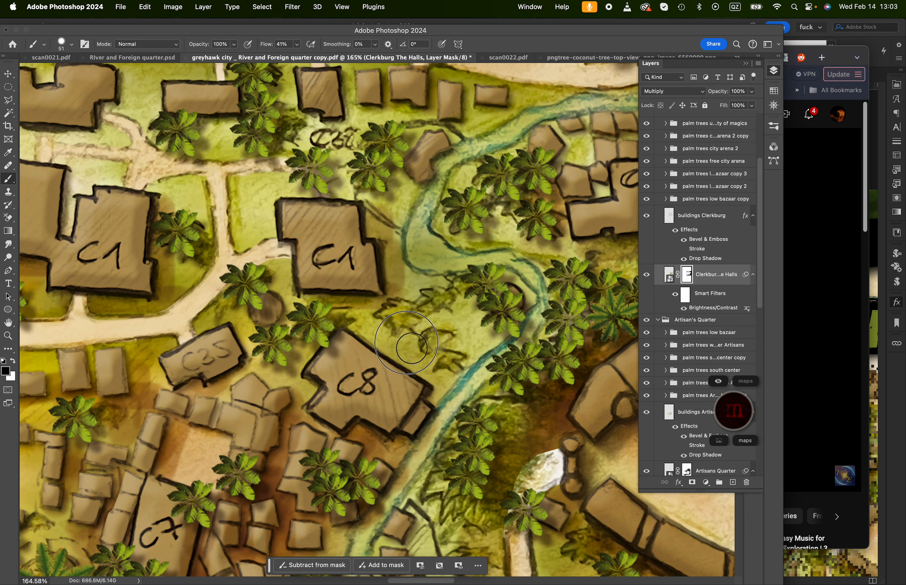
mouse_move(413, 355)
left_mouse_down()
mouse_move(445, 375)
mouse_move(459, 341)
mouse_move(444, 372)
mouse_move(460, 362)
left_mouse_up()
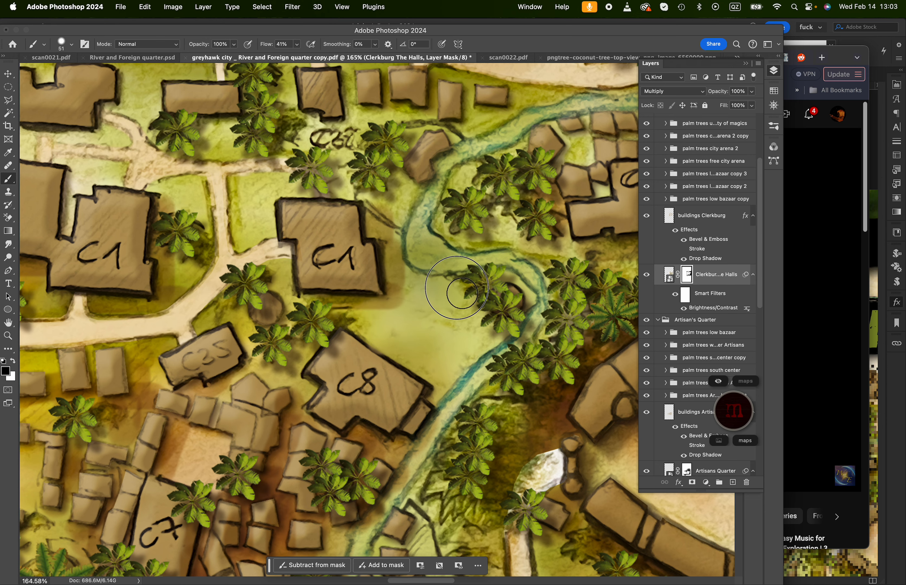
Examine the Clerkburg drawing around the Free City Arena, the C6 pyramid, the fountain garden and the C117 complex
scroll(541, 380, "right", 10)
scroll(540, 380, "down", 10)
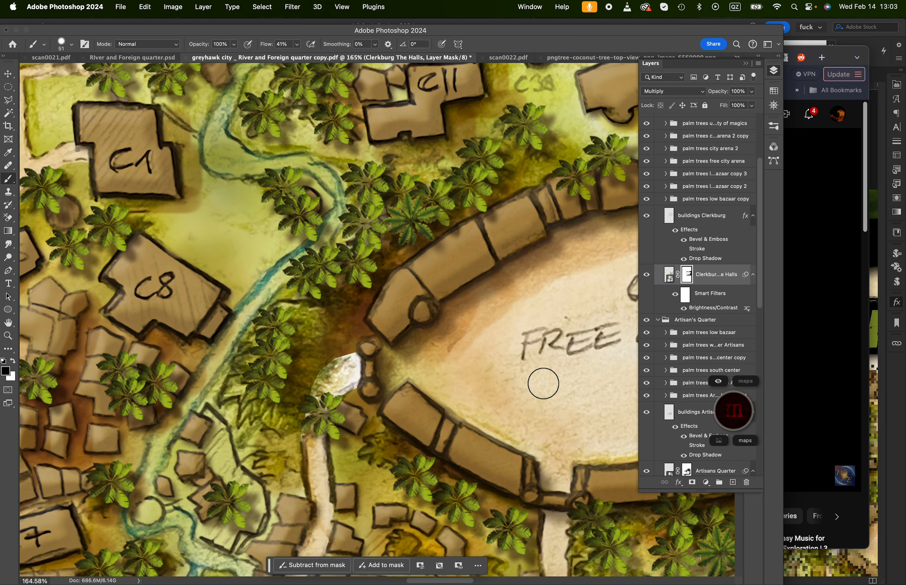
scroll(543, 384, "down", 10)
scroll(543, 384, "right", 5)
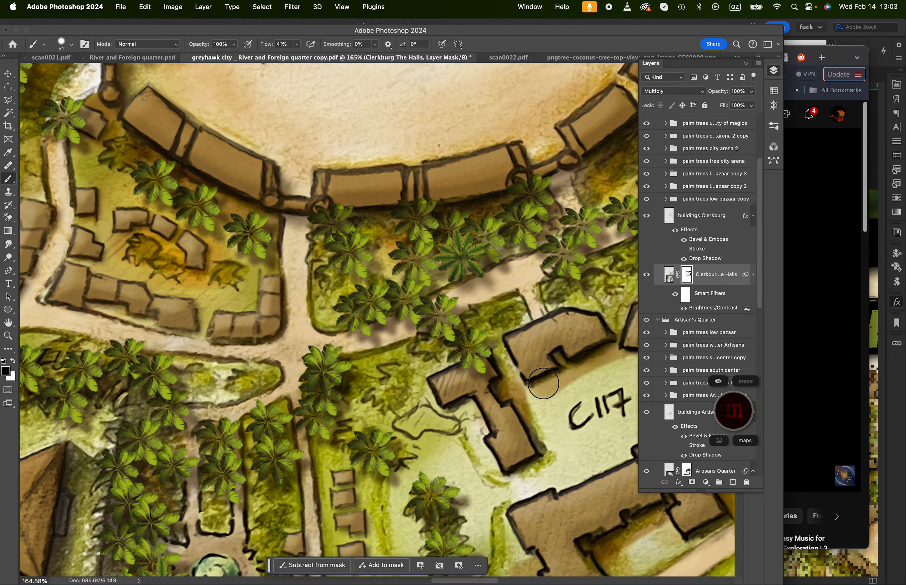
scroll(544, 383, "down", 10)
scroll(543, 384, "left", 10)
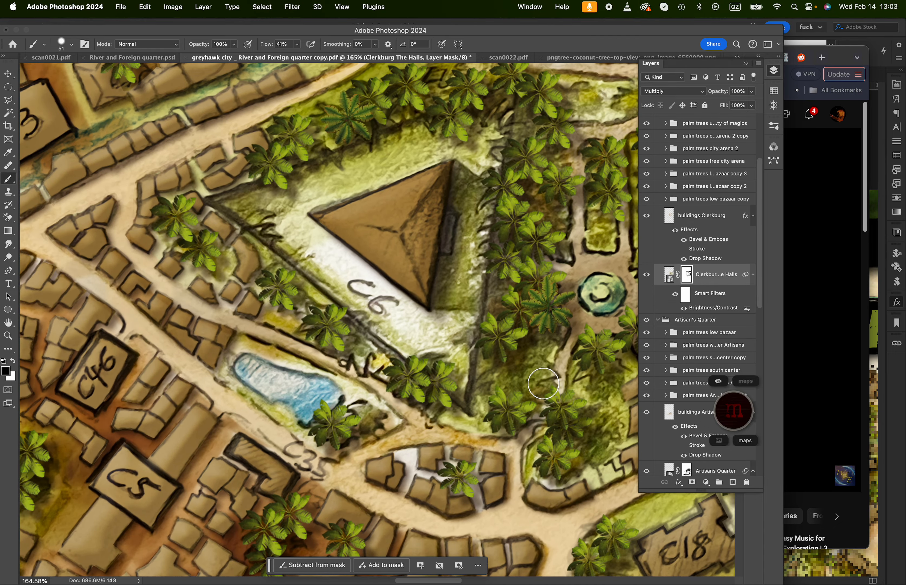
key("super+minus")
key("super+minus")
scroll(539, 386, "up", 5)
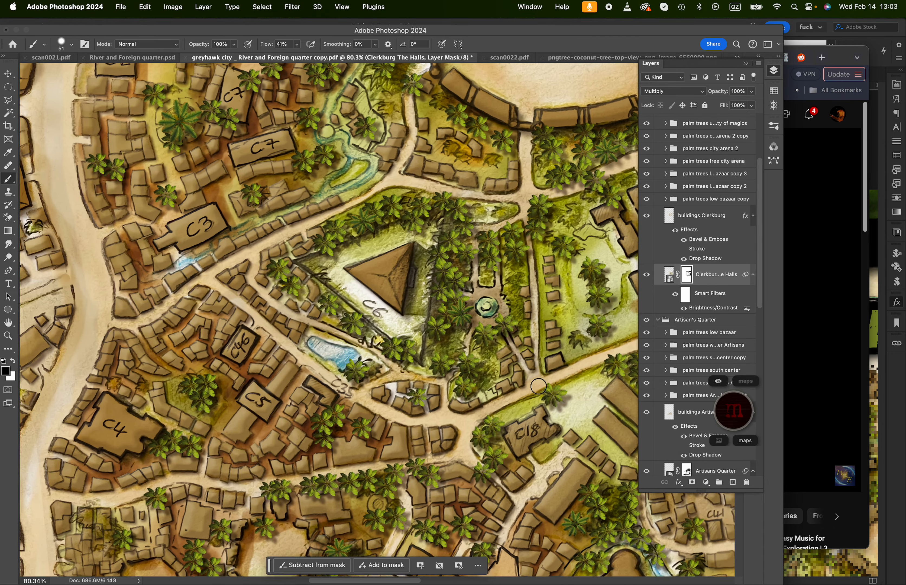
scroll(541, 388, "up", 6)
scroll(541, 388, "right", 6)
scroll(540, 388, "right", 2)
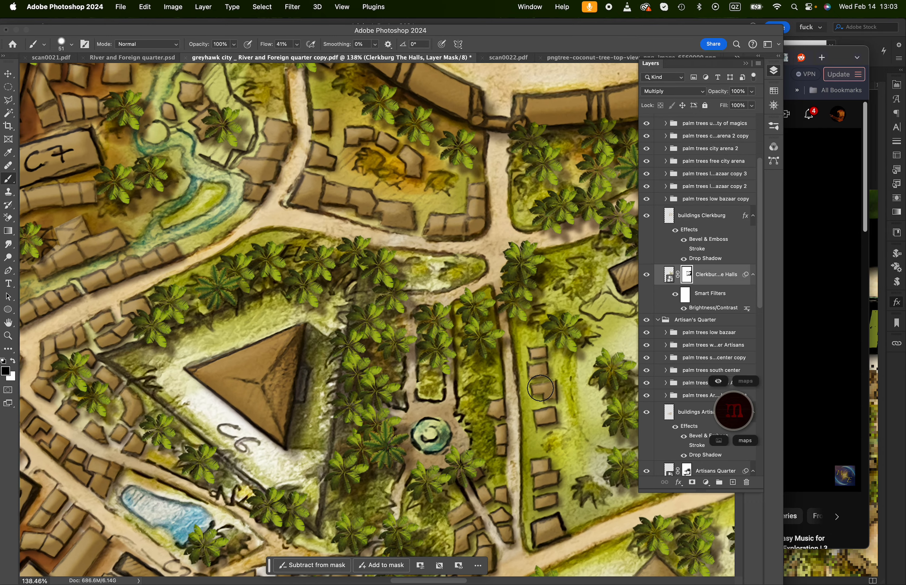
scroll(538, 394, "down", 5)
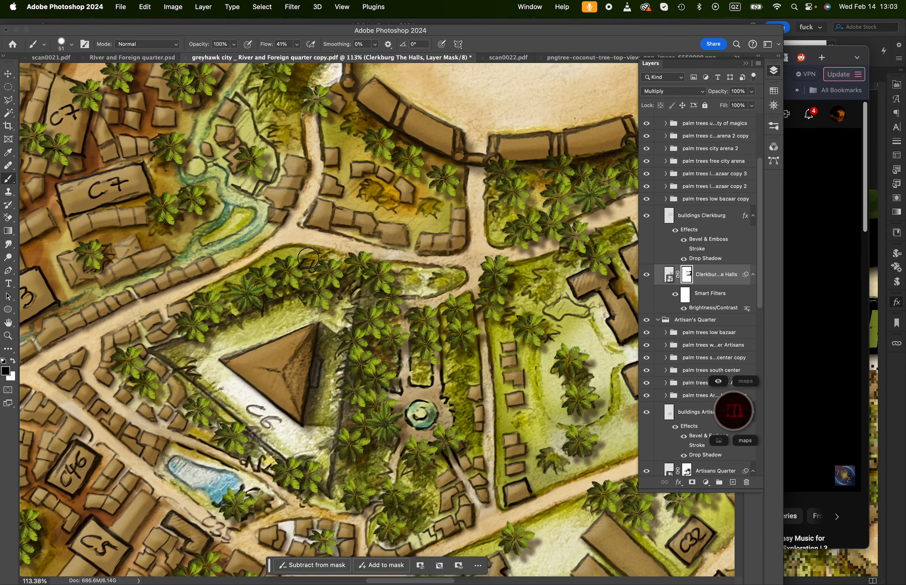
scroll(376, 329, "down", 4)
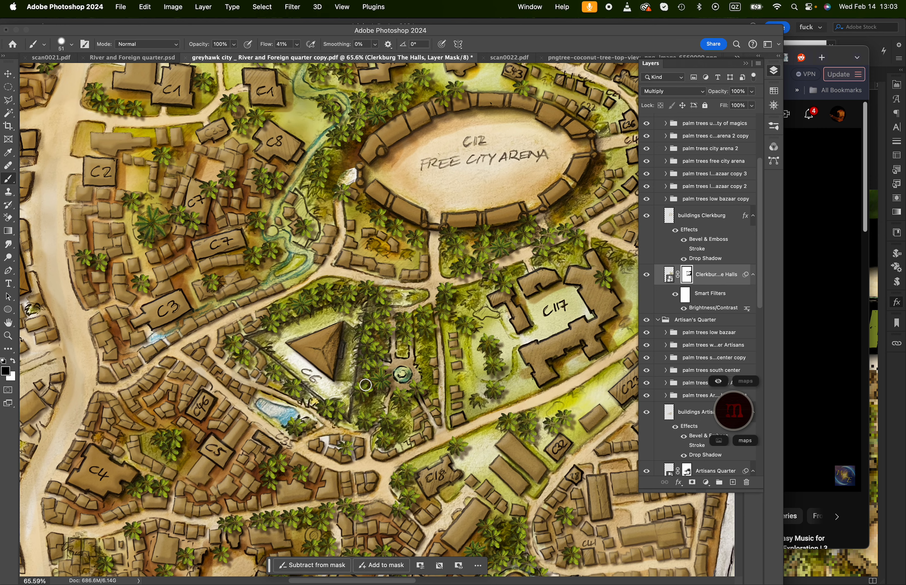
scroll(366, 385, "up", 3)
scroll(365, 385, "right", 5)
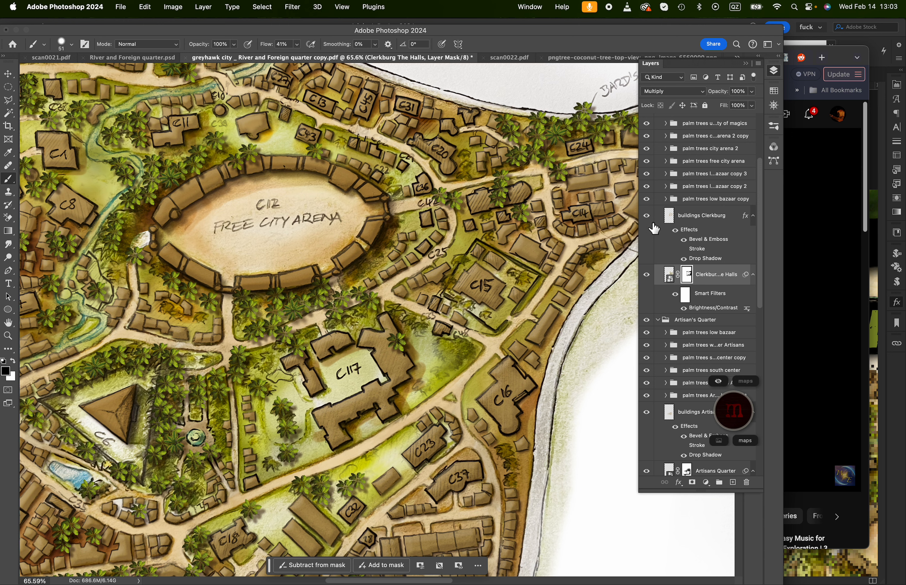
Hide and reshow the buildings high layer in the Clerkbrug group to compare the map with and without it
scroll(655, 228, "up", 3)
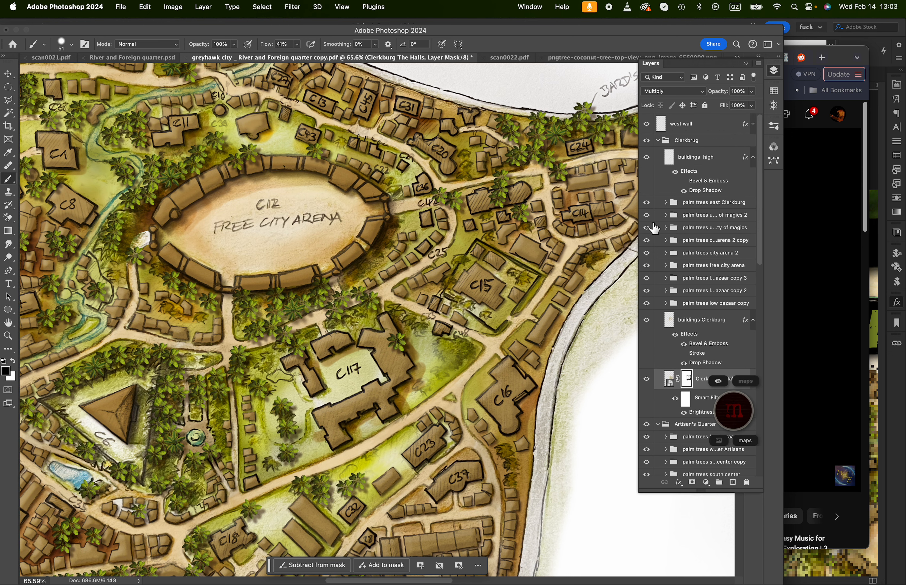
left_click(648, 159)
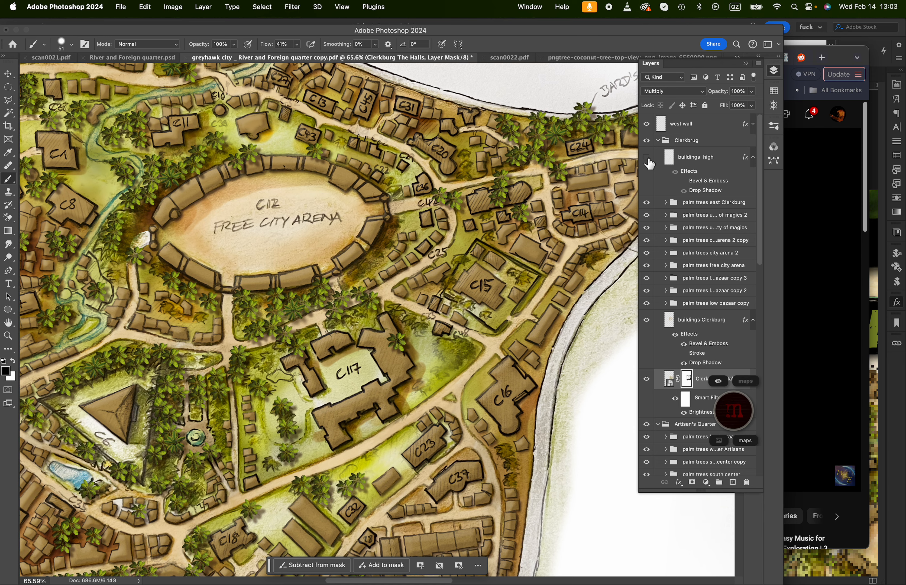
left_click(648, 160)
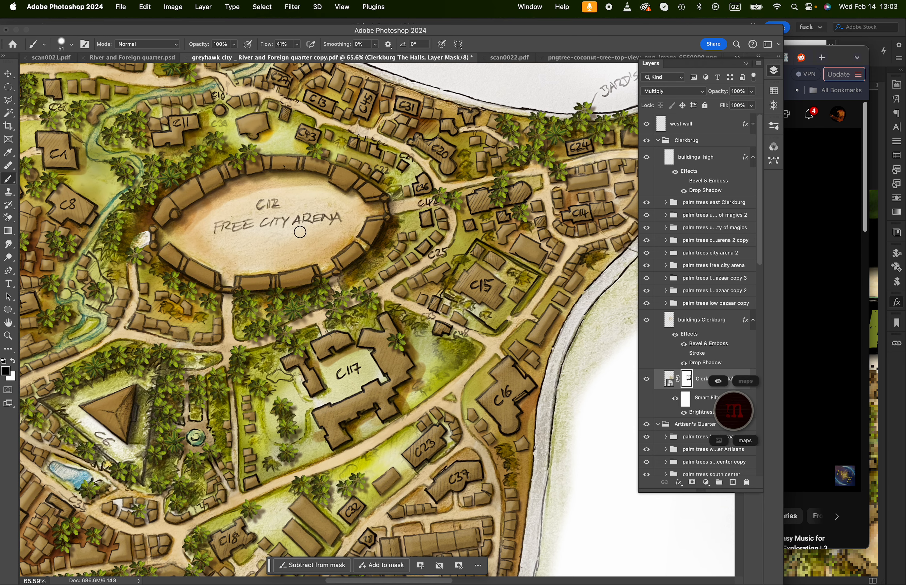
scroll(220, 211, "up", 5)
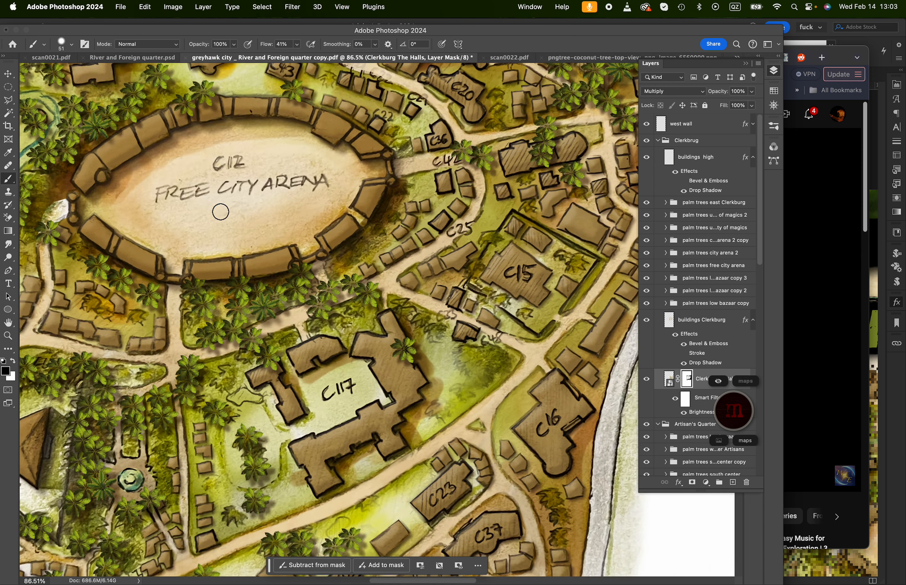
Inspect the Clerkburg drawing up close around the Free City Arena lettering, the C6 pyramid and the fountain garden
scroll(221, 213, "up", 4)
scroll(222, 213, "left", 5)
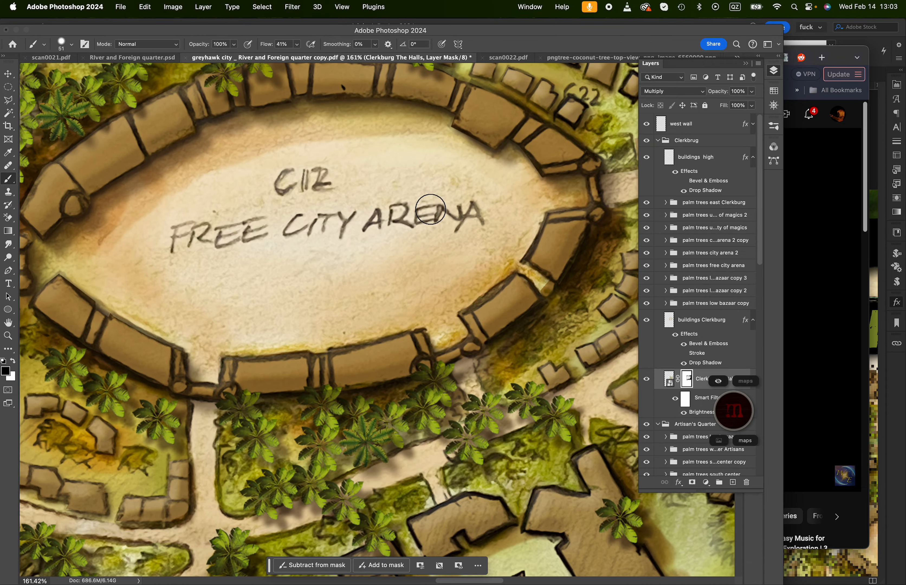
scroll(428, 208, "down", 4)
scroll(428, 207, "down", 10)
scroll(428, 207, "left", 6)
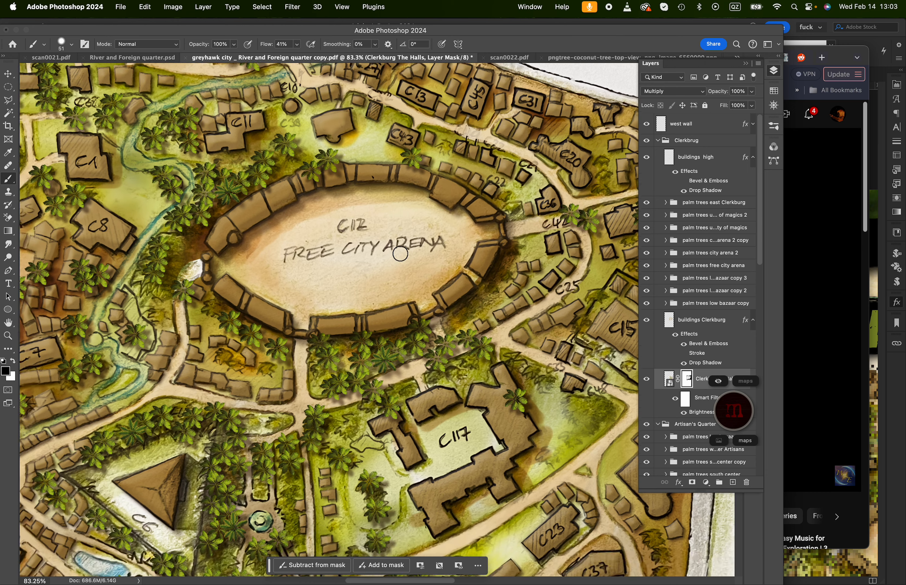
scroll(301, 336, "up", 3)
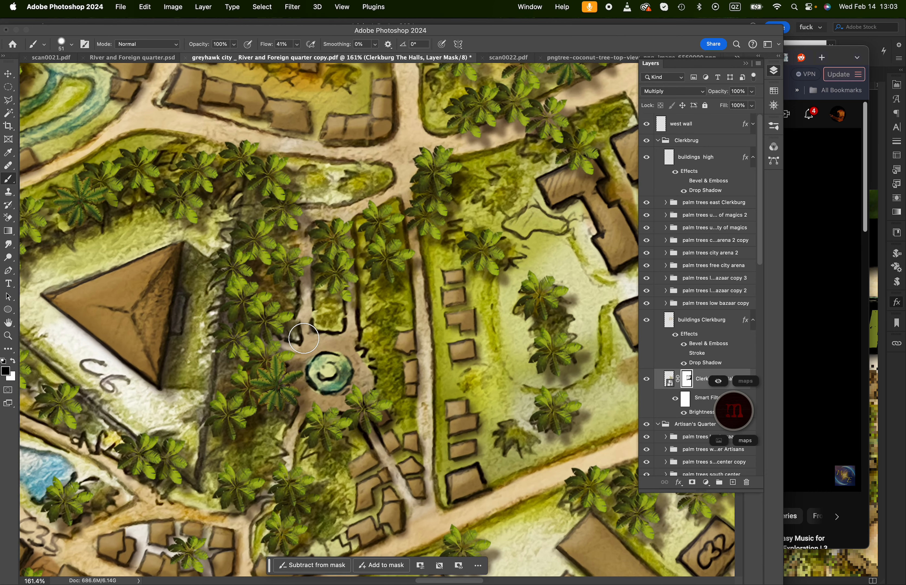
scroll(301, 336, "down", 8)
scroll(300, 335, "down", 12)
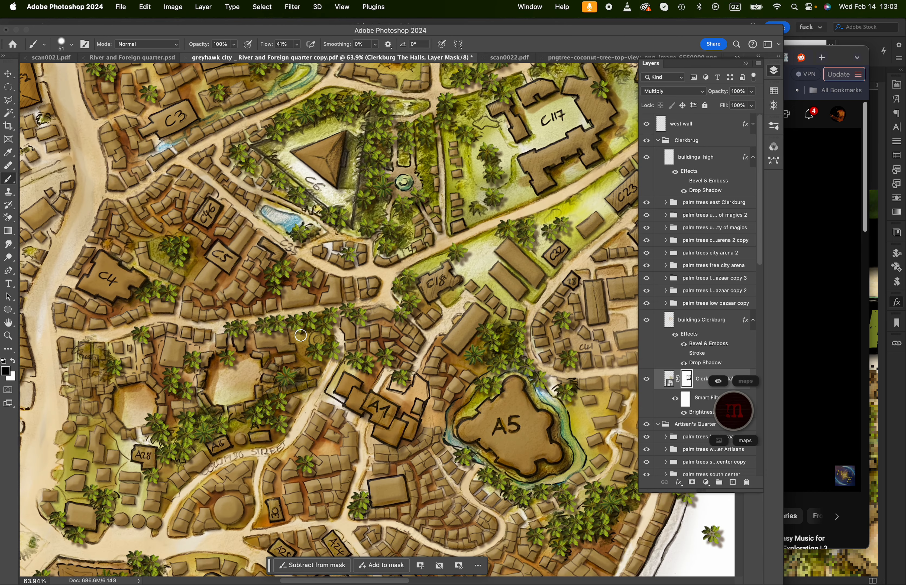
Examine the Artisan's Quarter streets and buildings around A1, A5, A24, A3 and the A11 grounds
scroll(301, 336, "down", 5)
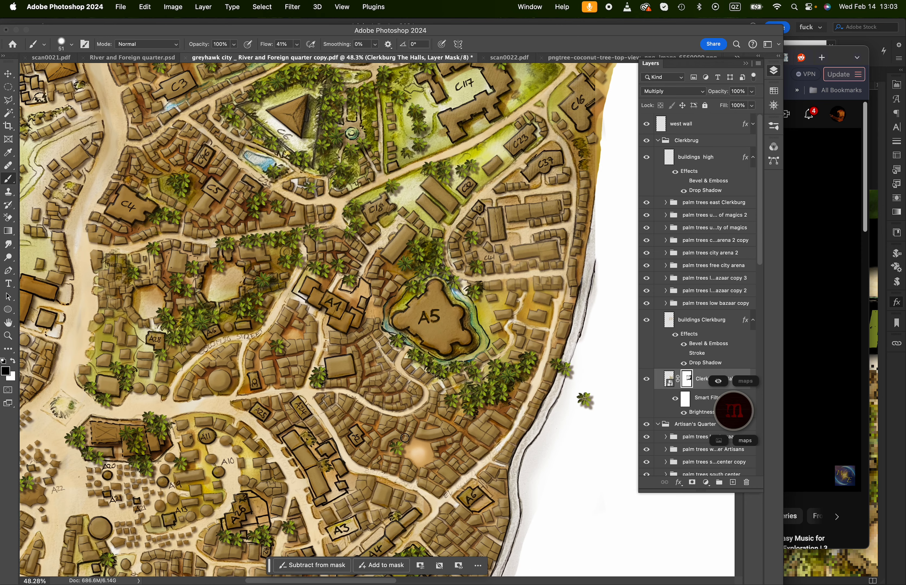
scroll(413, 473, "up", 5)
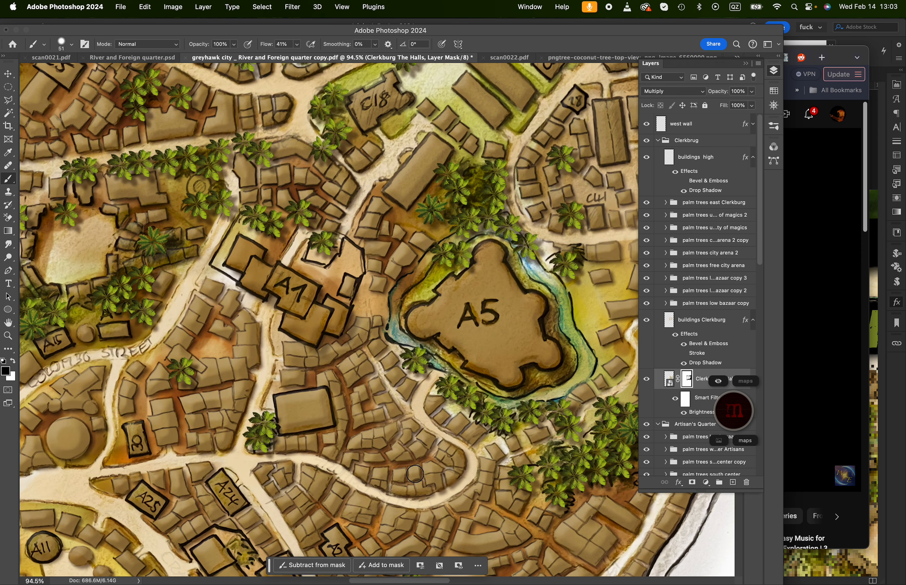
scroll(174, 415, "down", 10)
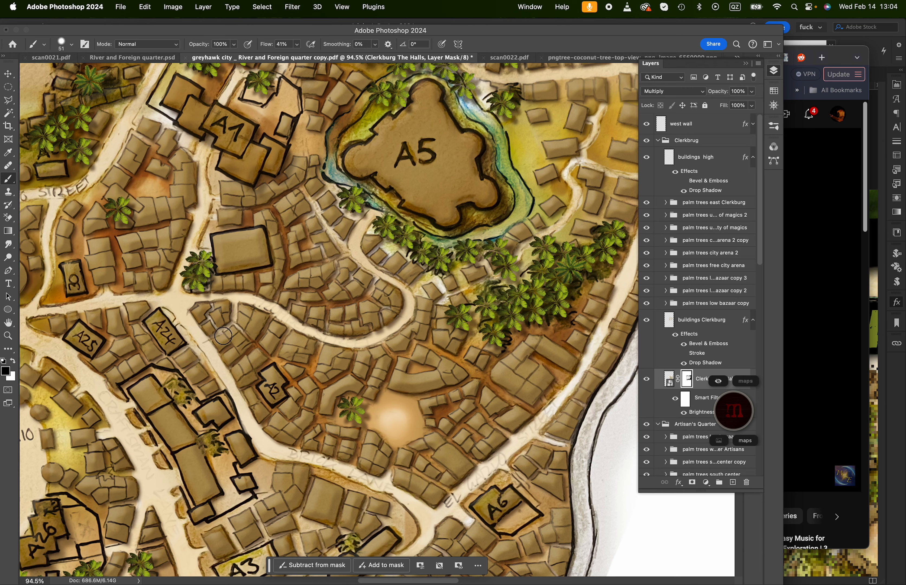
scroll(512, 438, "down", 5)
scroll(511, 438, "left", 6)
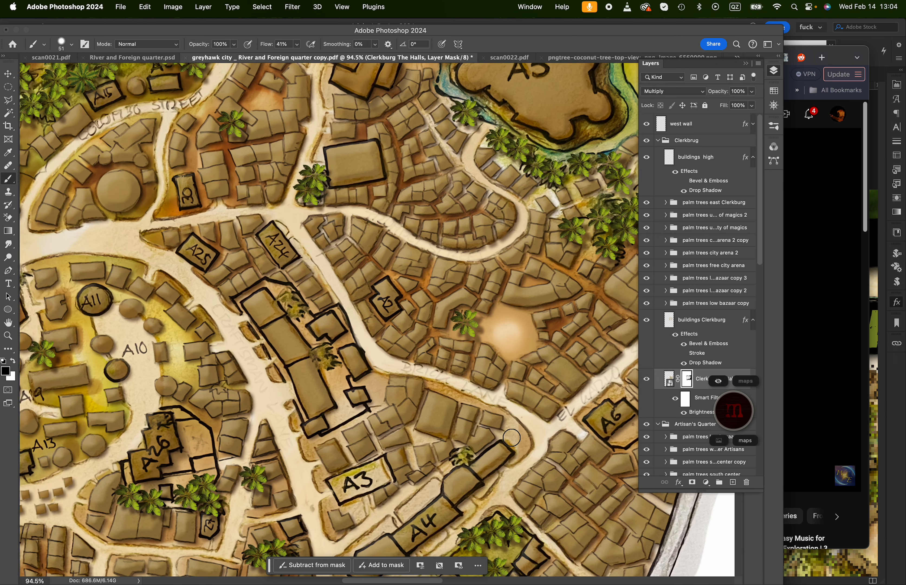
scroll(511, 437, "up", 4)
scroll(512, 438, "left", 5)
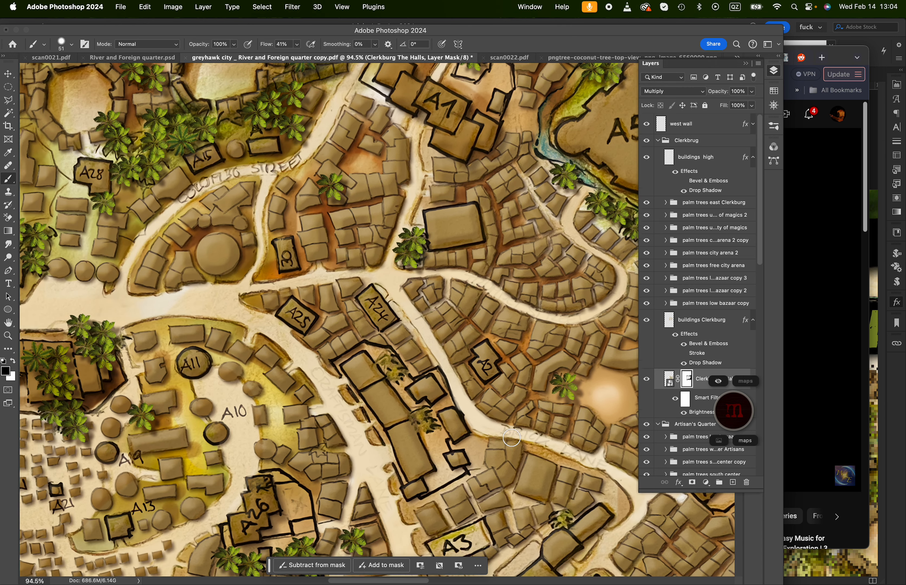
scroll(512, 437, "down", 4)
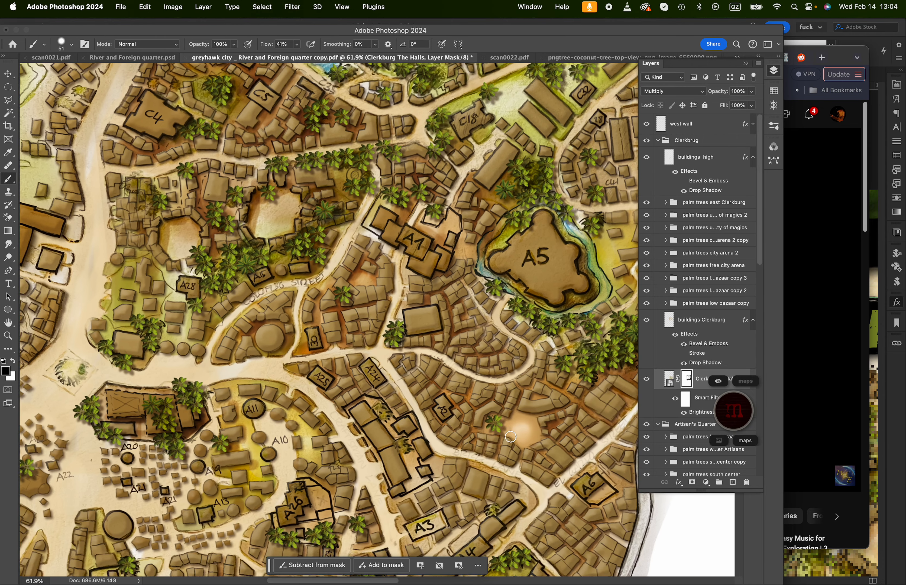
scroll(511, 437, "down", 1)
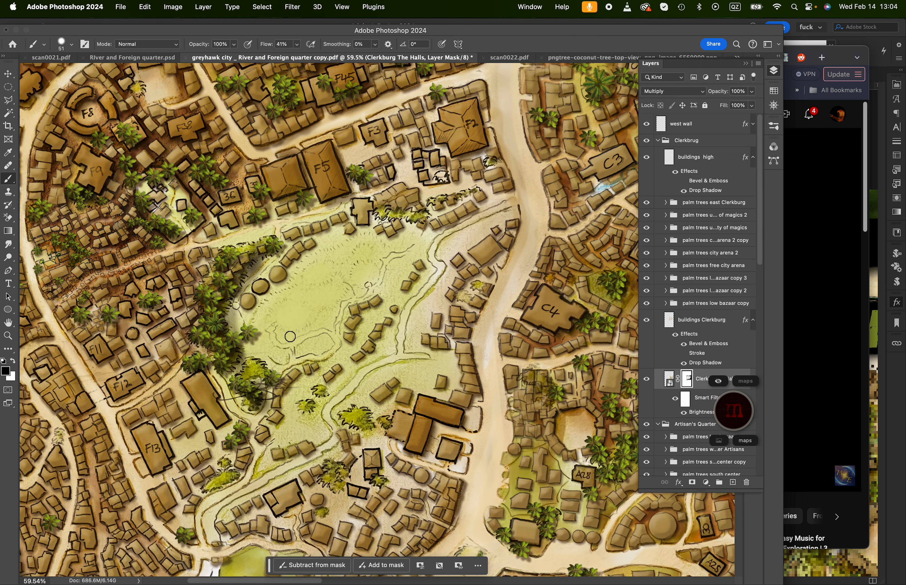
Review the walled foreign quarter around Rhennee City and the green field, and the whole city map as an overview
scroll(291, 336, "down", 3)
scroll(290, 337, "left", 5)
scroll(290, 336, "up", 5)
scroll(290, 336, "down", 2)
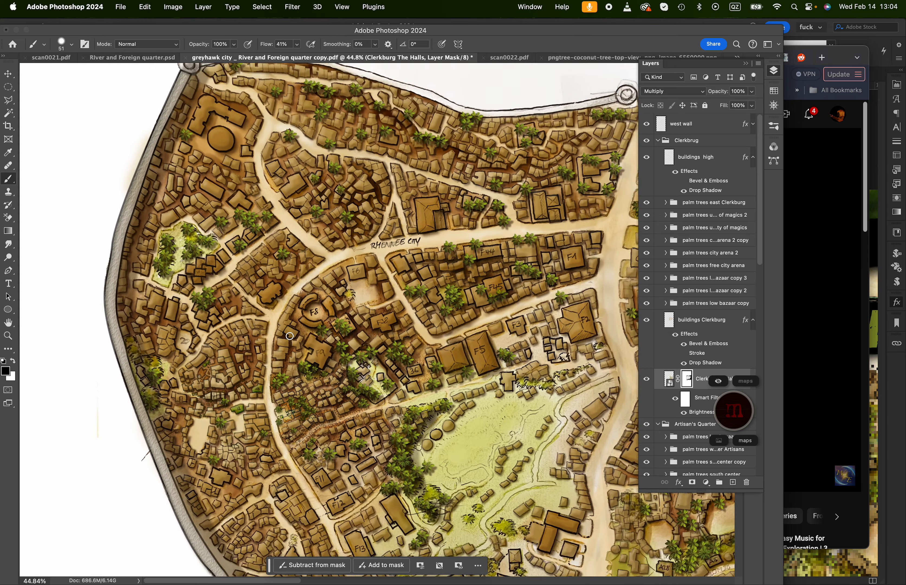
scroll(289, 336, "down", 2)
scroll(290, 336, "right", 3)
scroll(290, 336, "down", 2)
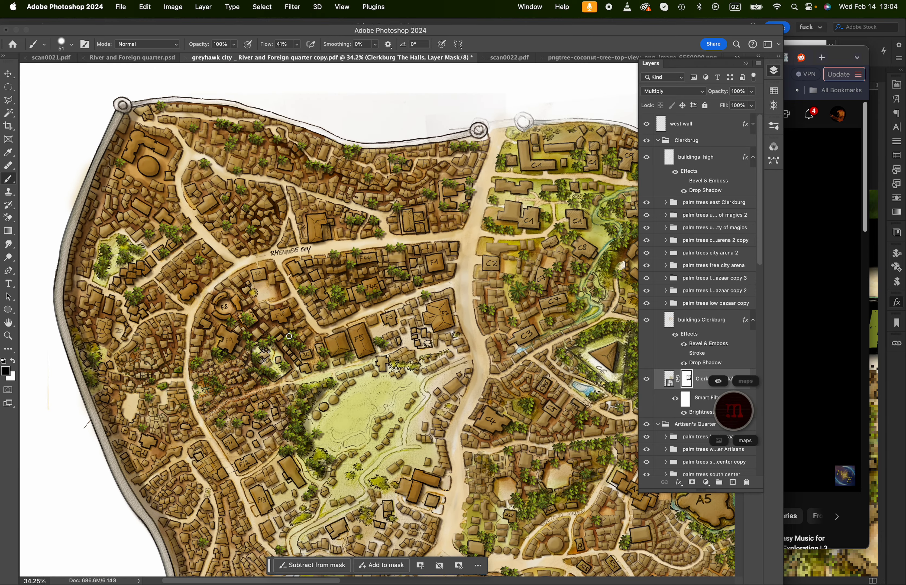
scroll(290, 336, "down", 5)
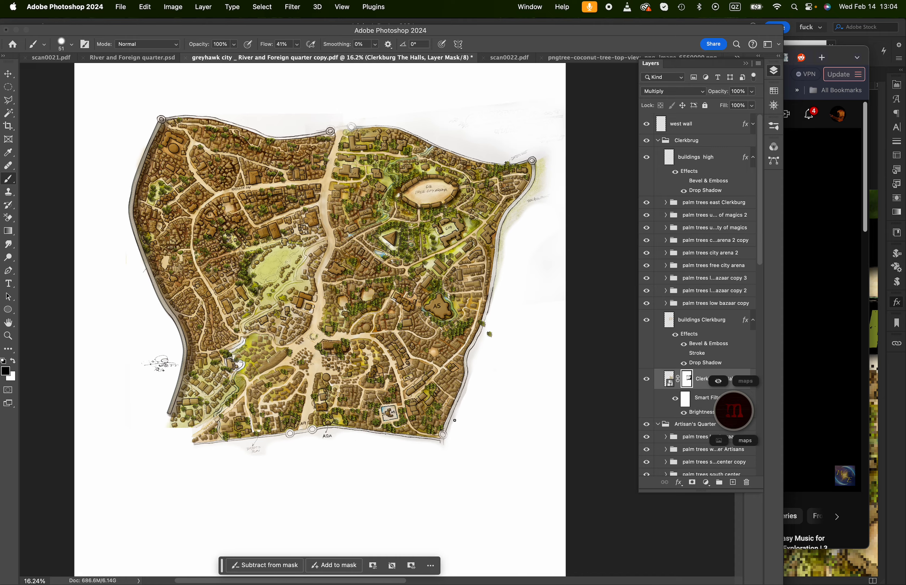
Inspect the map from the A20–A22 market stalls past A3, A4 and the A9 compound to the green field
scroll(455, 421, "left", 2)
scroll(454, 420, "up", 1)
scroll(455, 421, "up", 8)
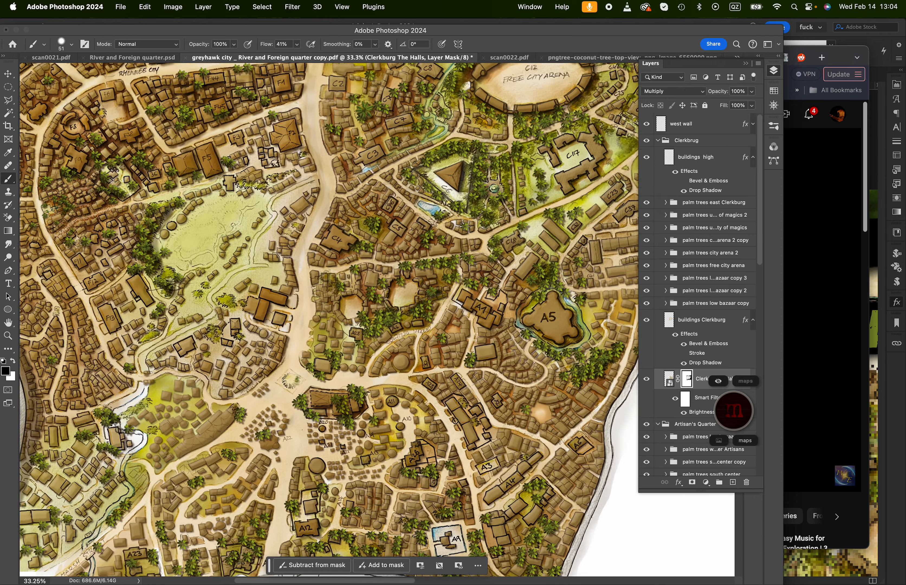
scroll(456, 421, "up", 2)
scroll(457, 422, "down", 10)
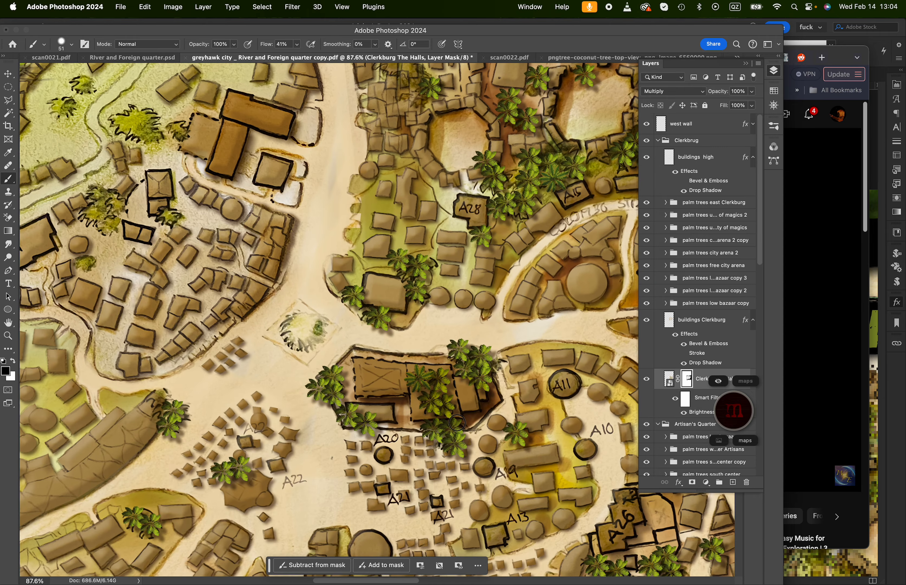
scroll(457, 422, "right", 5)
scroll(457, 422, "up", 15)
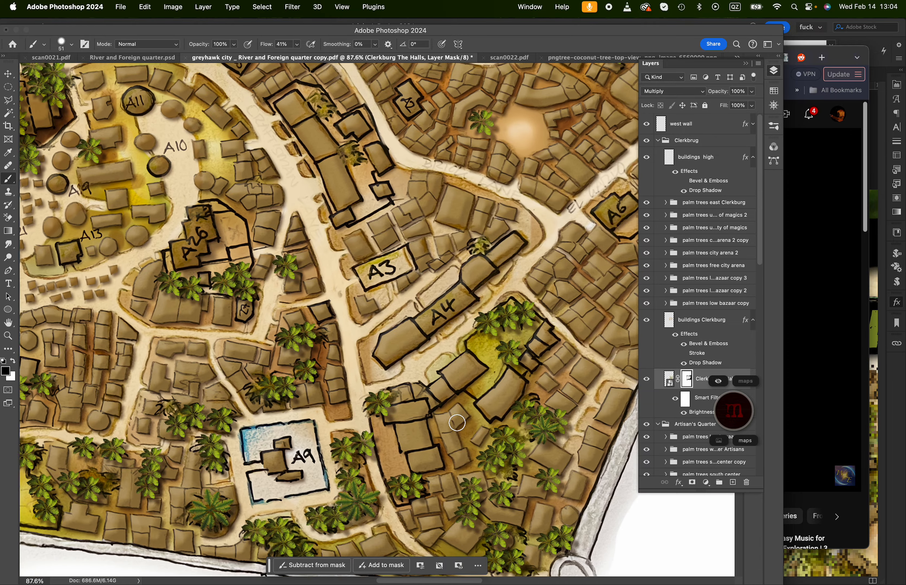
scroll(457, 422, "left", 12)
scroll(456, 423, "up", 4)
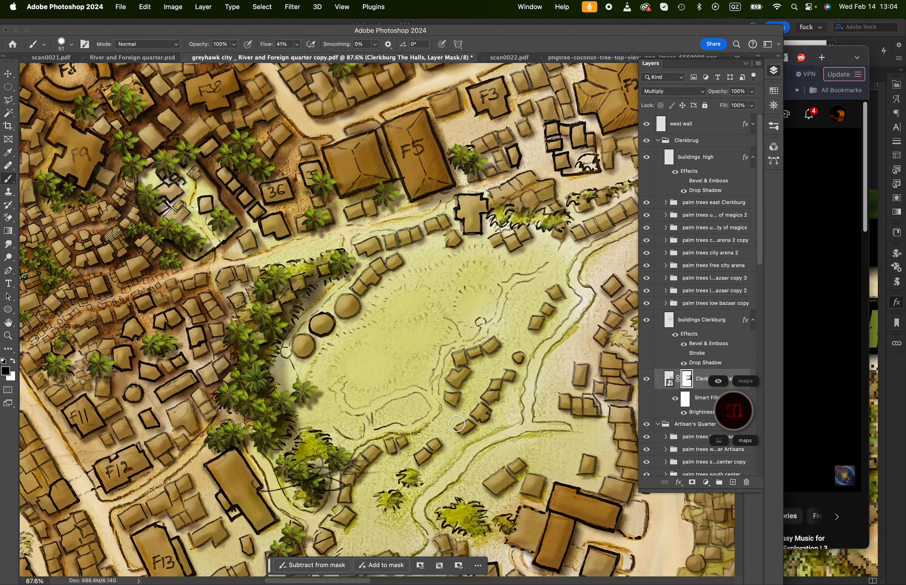
Examine the densely packed small houses, palms and dotted garden plot between buildings F9 and F11 in the foreign quarter
scroll(456, 422, "down", 3)
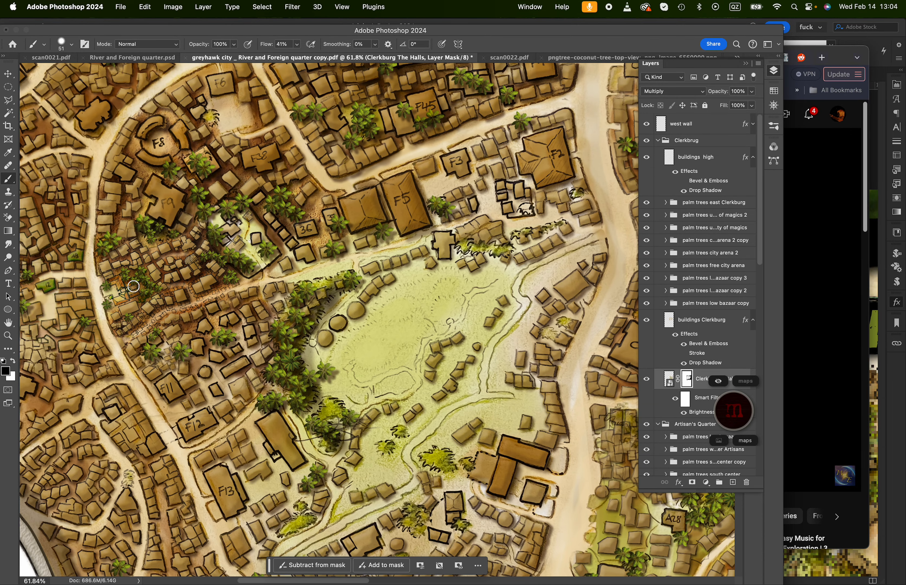
scroll(134, 286, "up", 3)
scroll(134, 288, "left", 6)
scroll(134, 287, "up", 1)
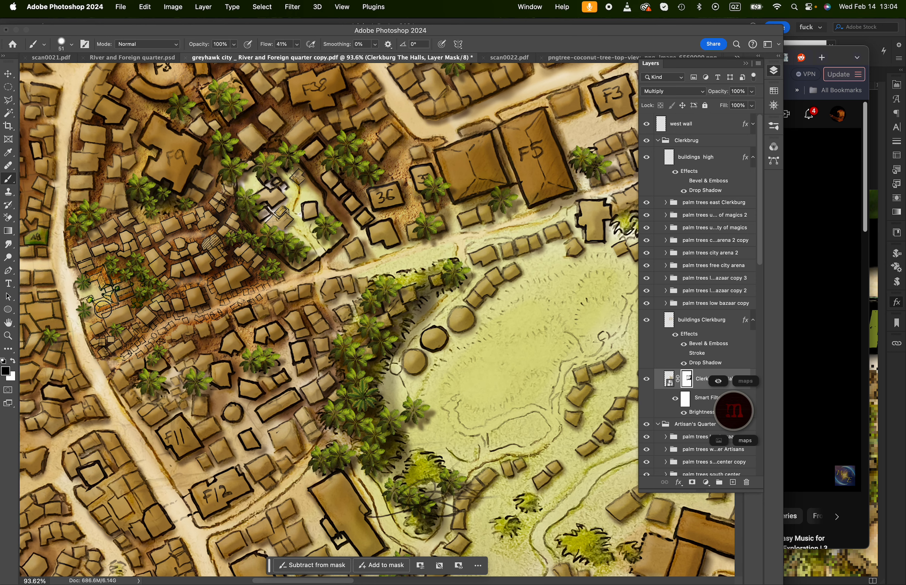
scroll(102, 309, "up", 5)
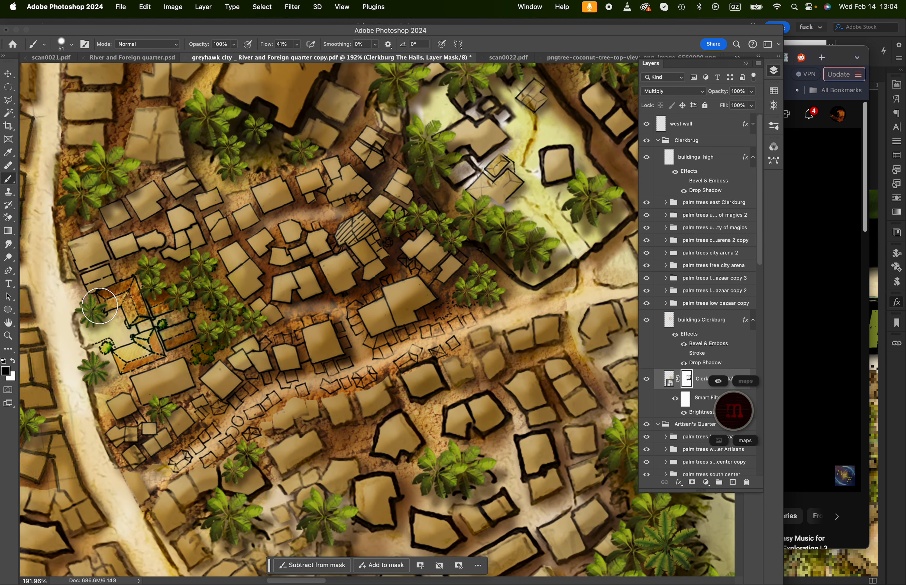
scroll(250, 305, "down", 4)
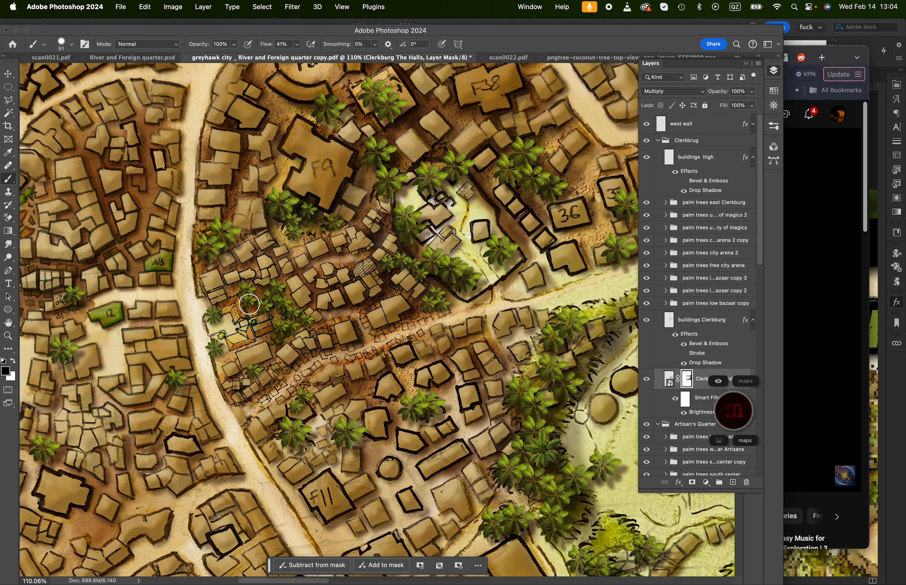
scroll(249, 304, "up", 3)
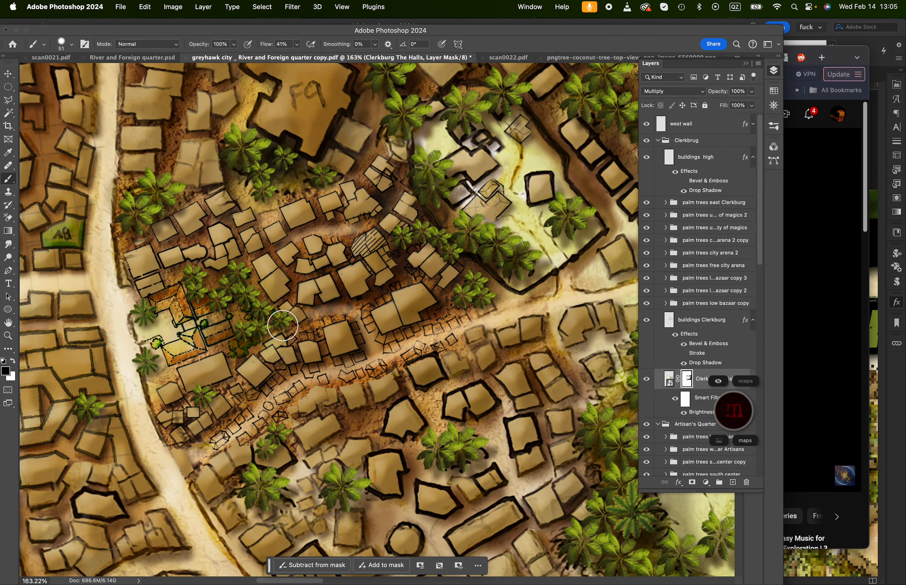
scroll(283, 326, "up", 4)
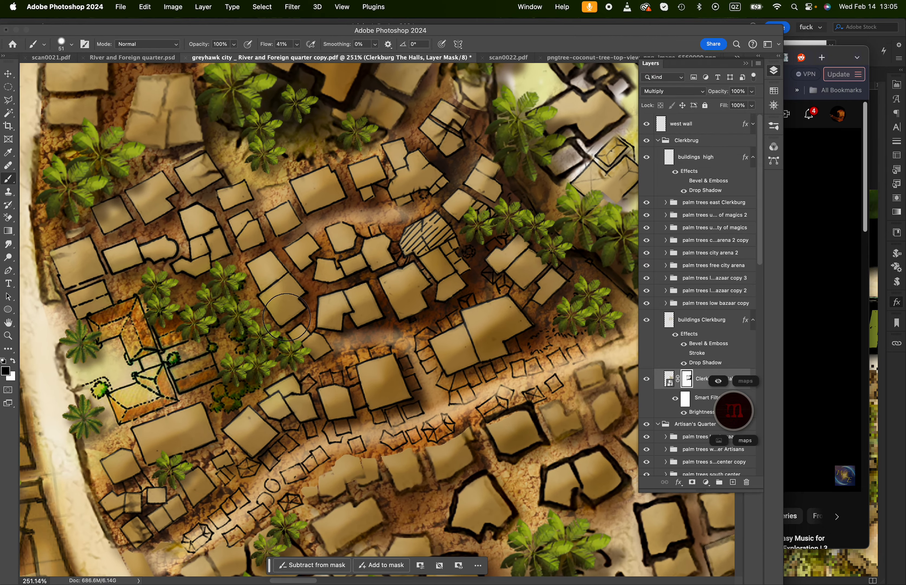
scroll(287, 318, "down", 2)
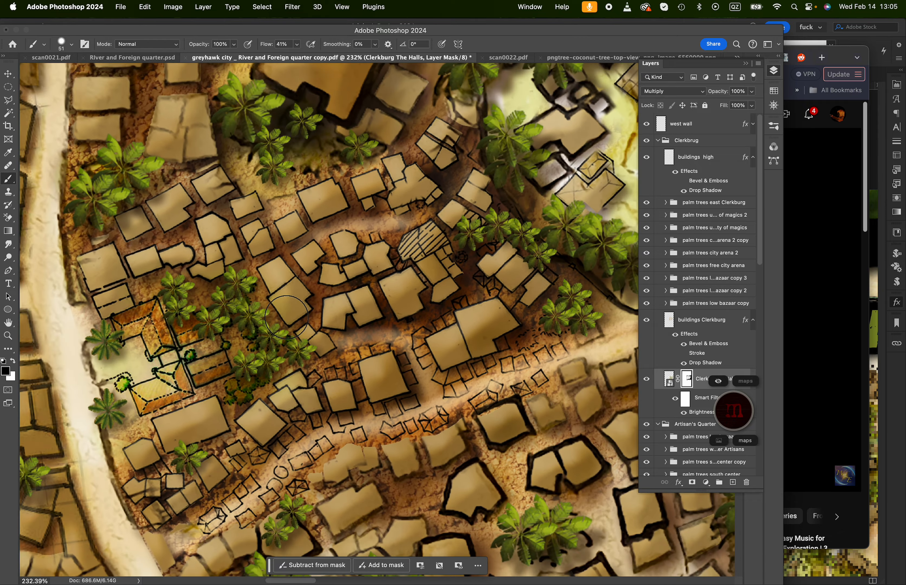
scroll(286, 317, "down", 3)
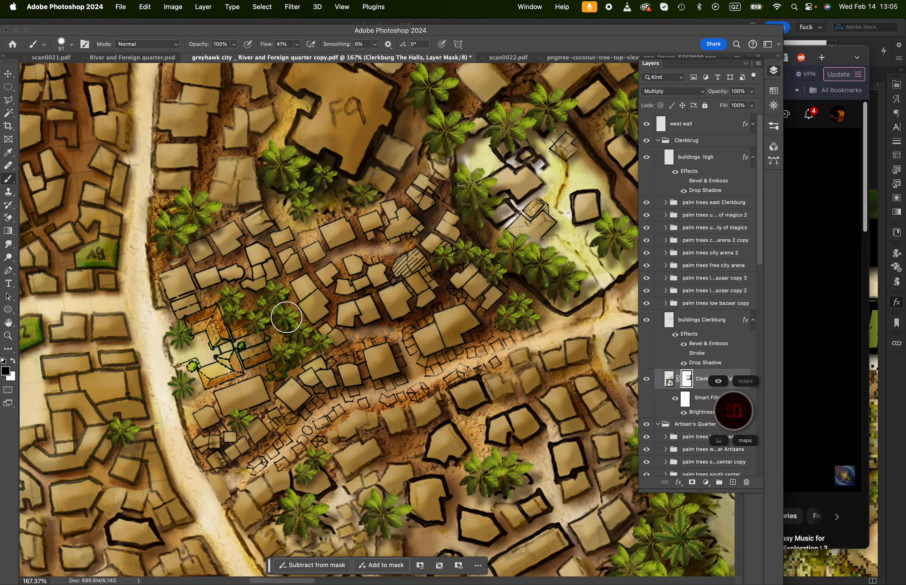
scroll(286, 317, "down", 6)
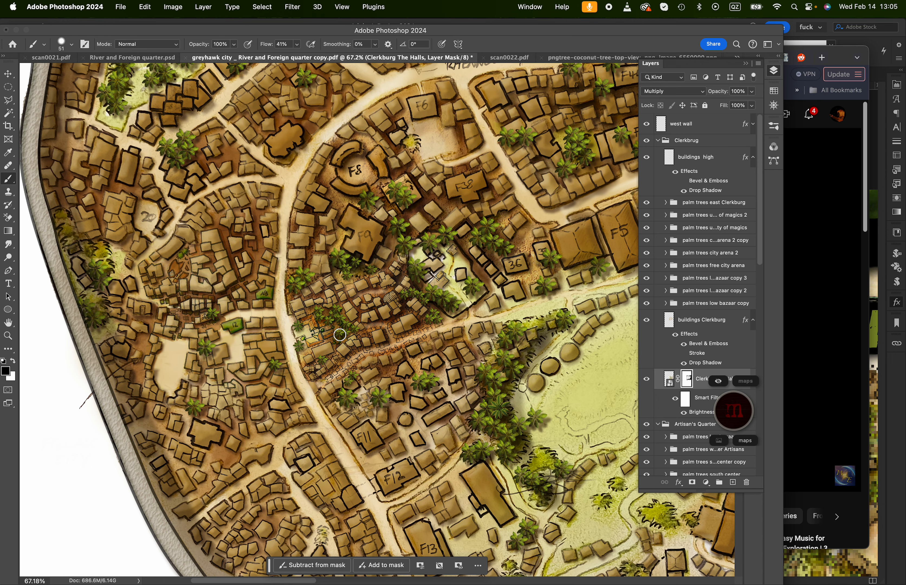
scroll(340, 335, "up", 5)
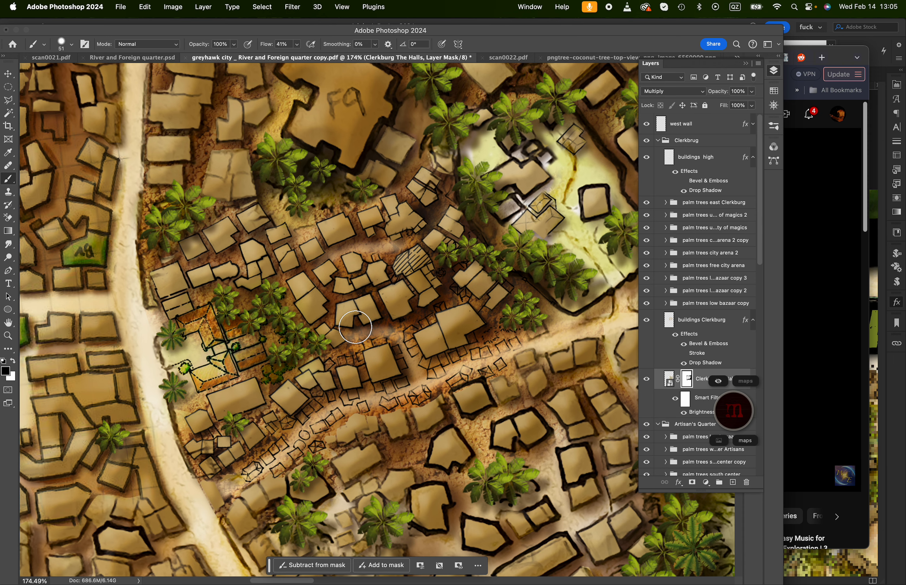
scroll(355, 327, "up", 4)
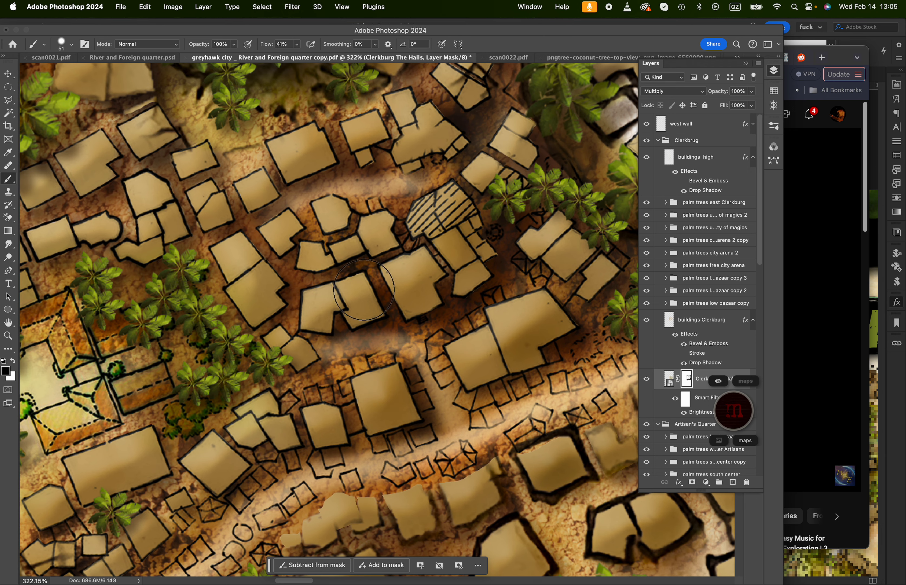
scroll(328, 342, "down", 10)
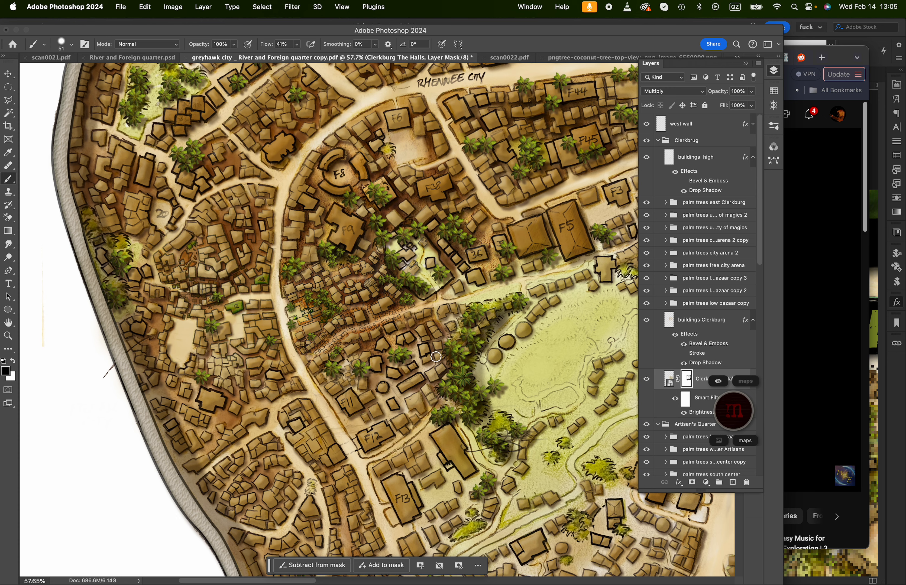
Compare the foreign quarter as a whole with close views of its northern streets, Rhennee City and buildings F8, F9 and F38
scroll(435, 356, "down", 5)
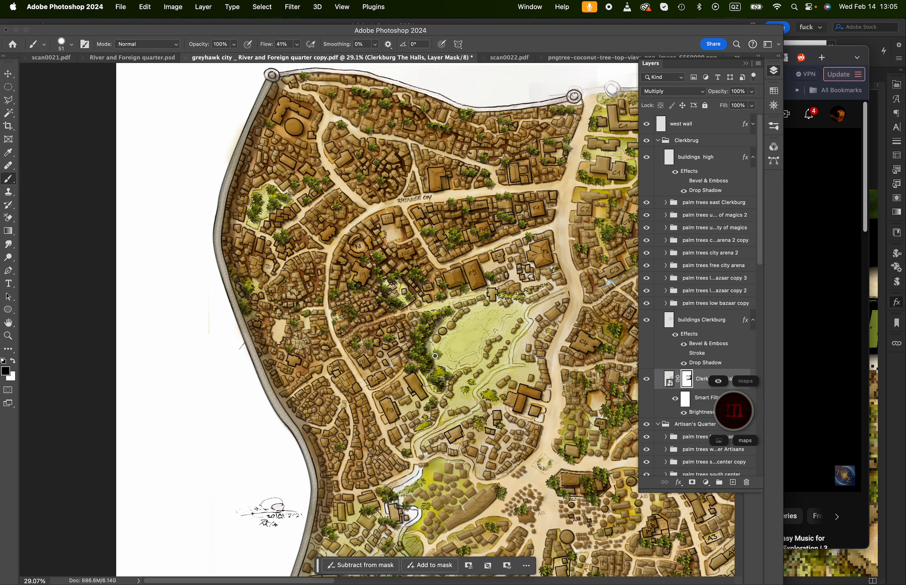
scroll(436, 356, "right", 10)
scroll(435, 356, "up", 3)
scroll(435, 356, "left", 5)
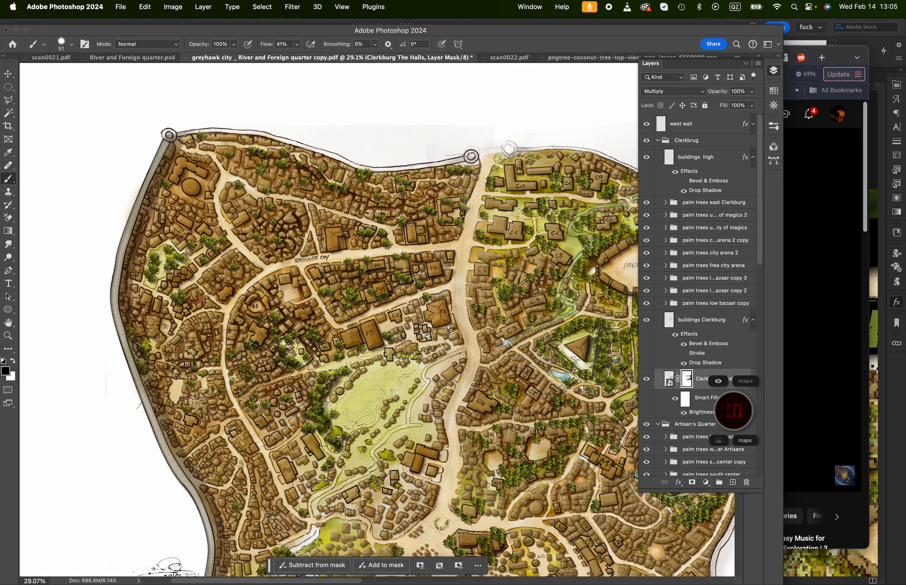
scroll(435, 356, "left", 5)
scroll(435, 356, "up", 3)
scroll(458, 421, "up", 10)
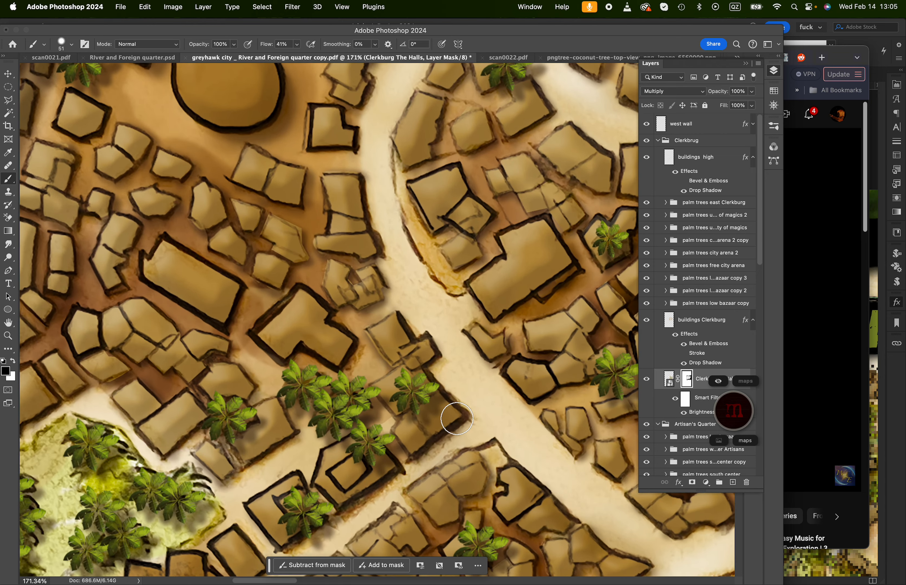
scroll(457, 419, "down", 8)
scroll(457, 419, "up", 4)
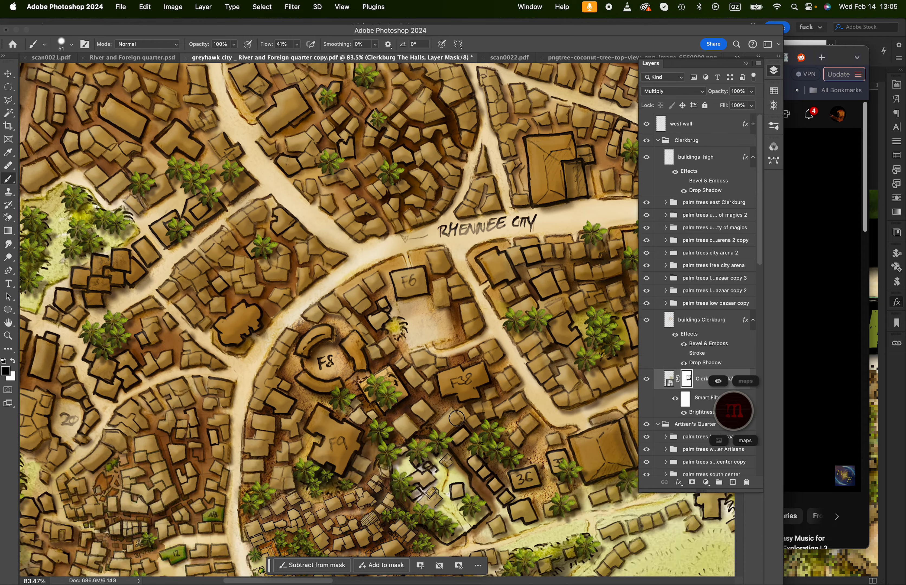
scroll(457, 419, "down", 4)
scroll(457, 418, "up", 3)
scroll(480, 387, "down", 4)
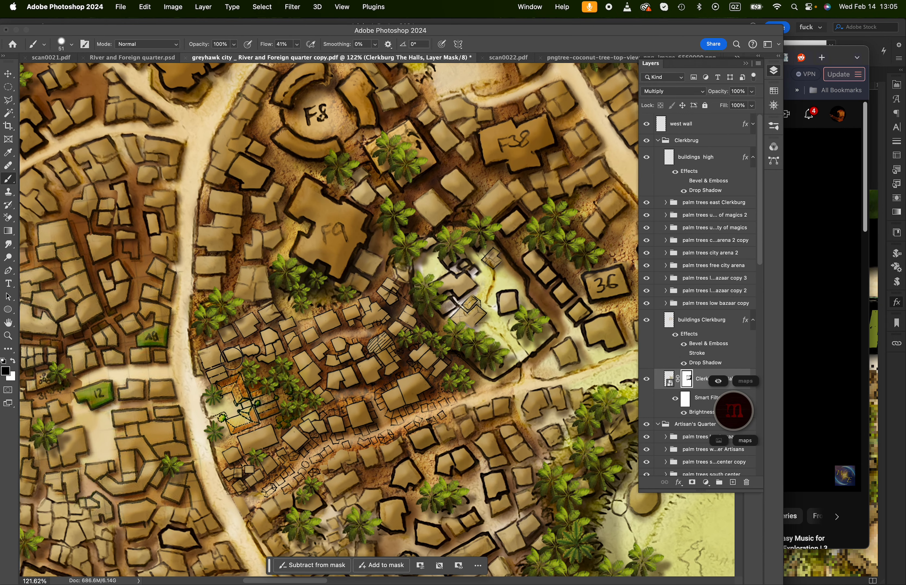
Examine the small houses and dotted garden plot south of F9, comparing them with the foreign quarter and the whole city map
scroll(381, 330, "up", 3)
scroll(219, 364, "up", 2)
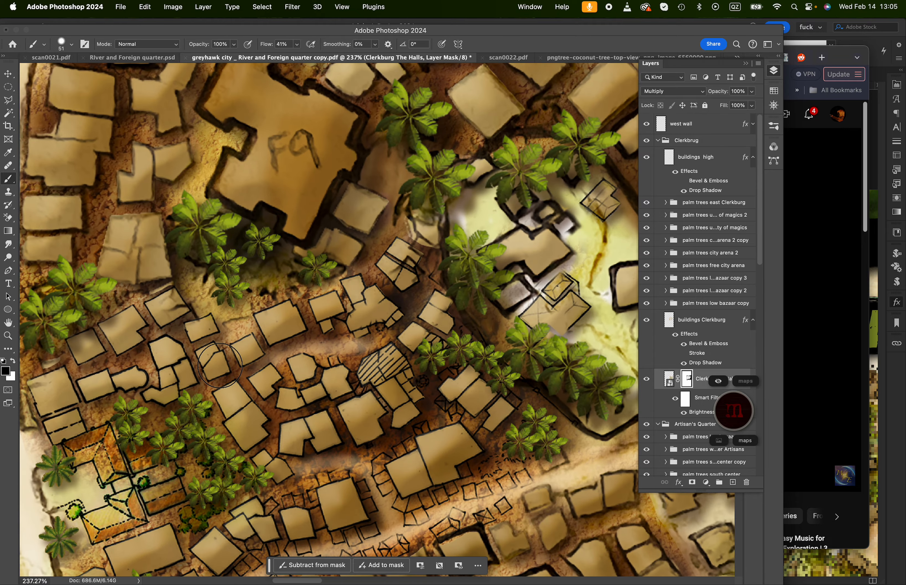
scroll(206, 366, "up", 2)
scroll(206, 367, "down", 10)
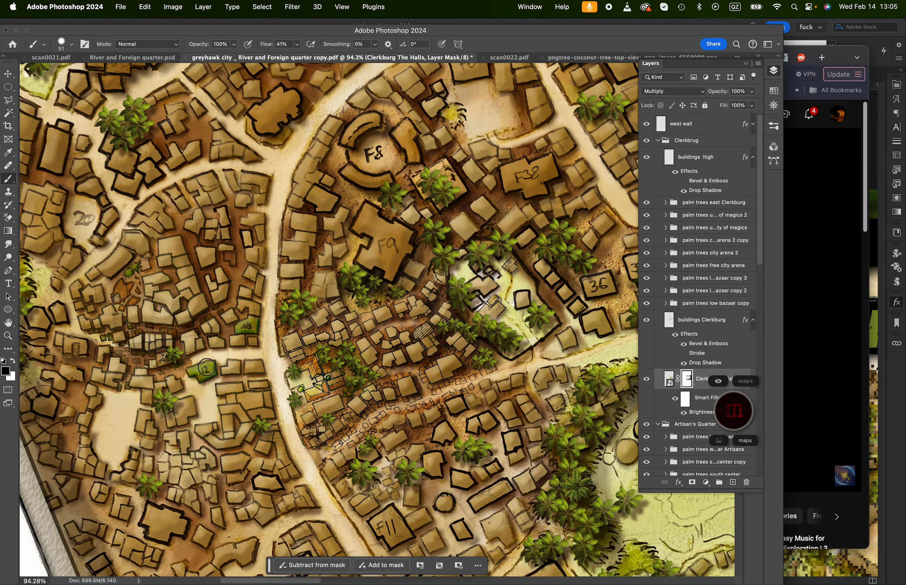
scroll(209, 372, "down", 4)
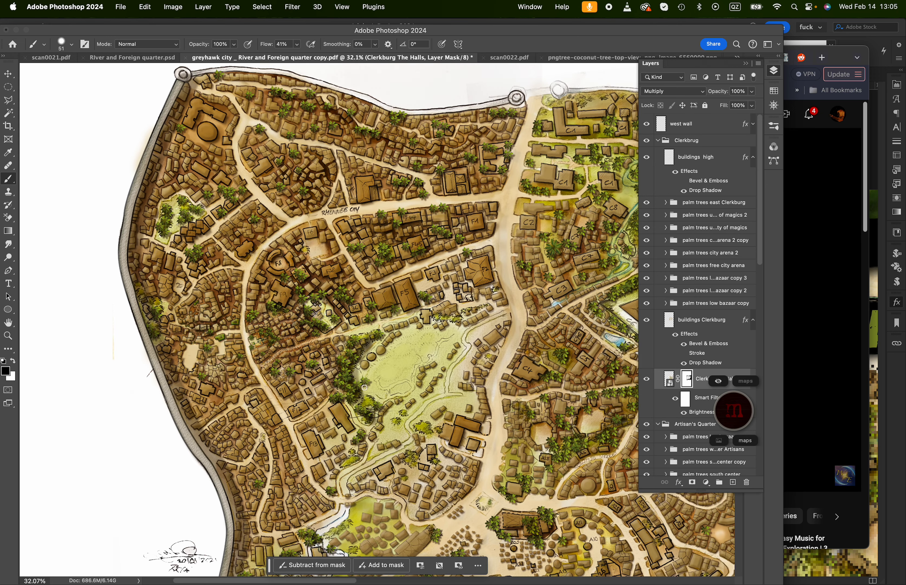
scroll(308, 382, "down", 2)
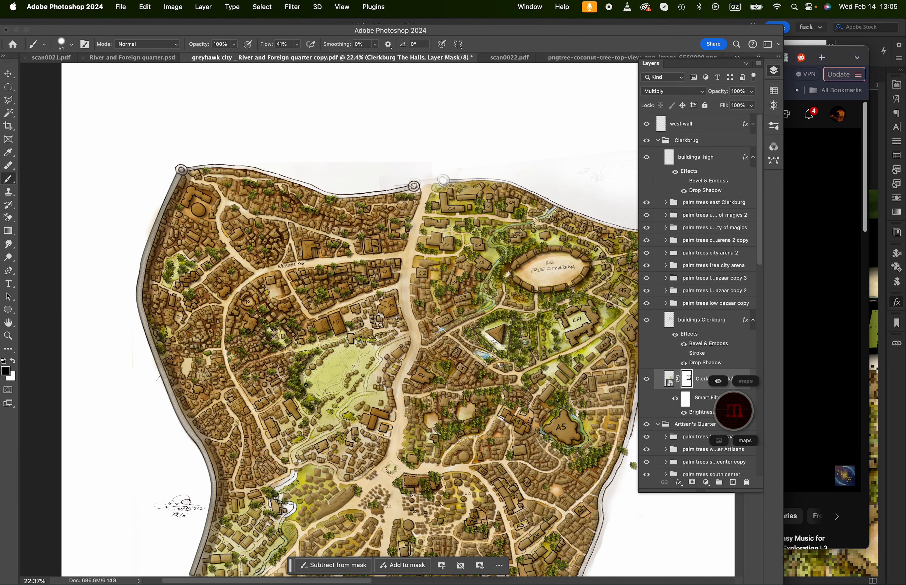
scroll(305, 385, "left", 1)
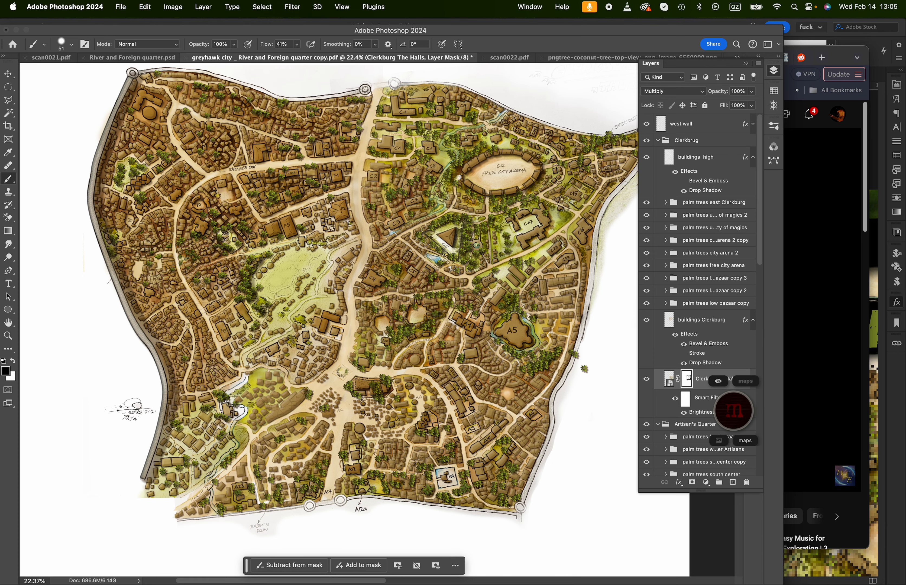
Inspect the central map from the green field and F13 across to buildings C4, C5, A1 and A28
scroll(304, 318, "up", 4)
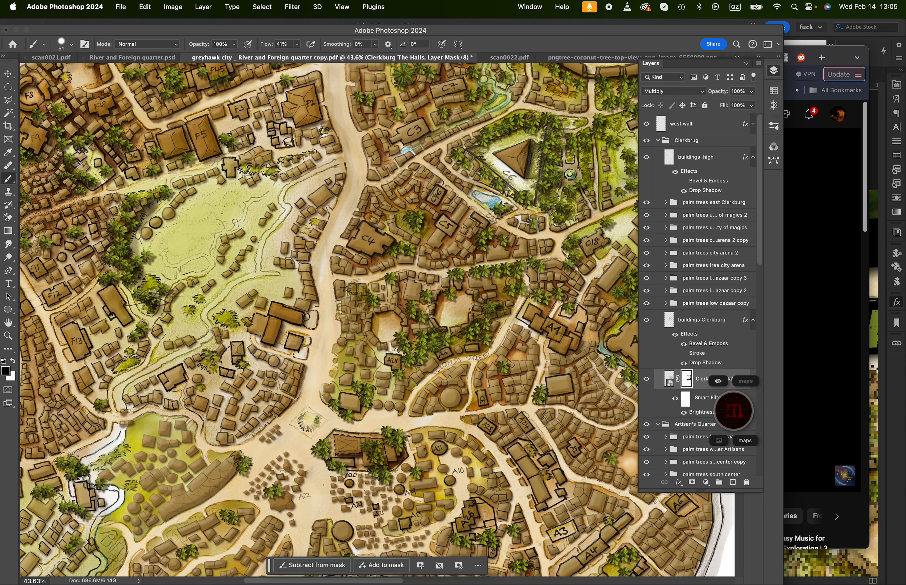
scroll(305, 316, "left", 3)
scroll(306, 316, "up", 2)
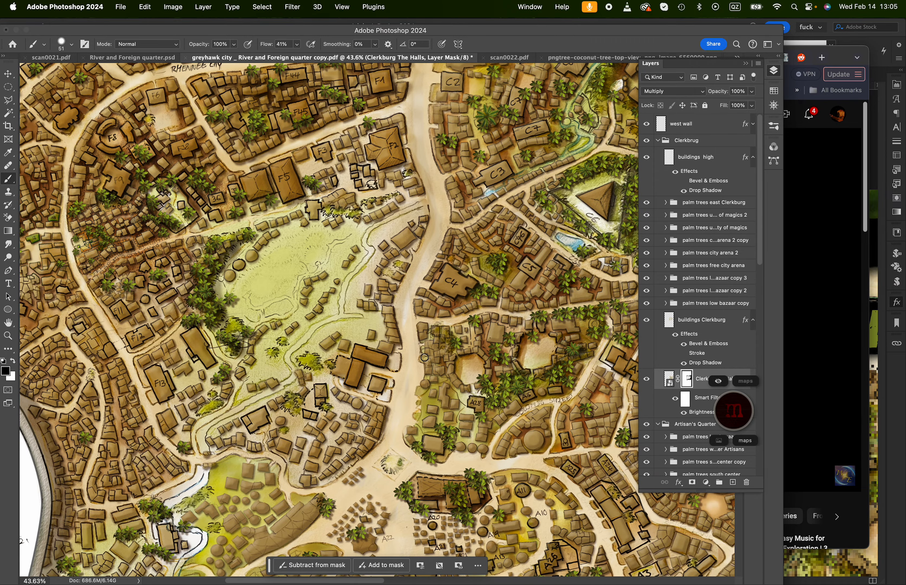
scroll(425, 358, "up", 3)
scroll(426, 358, "down", 2)
scroll(425, 356, "right", 5)
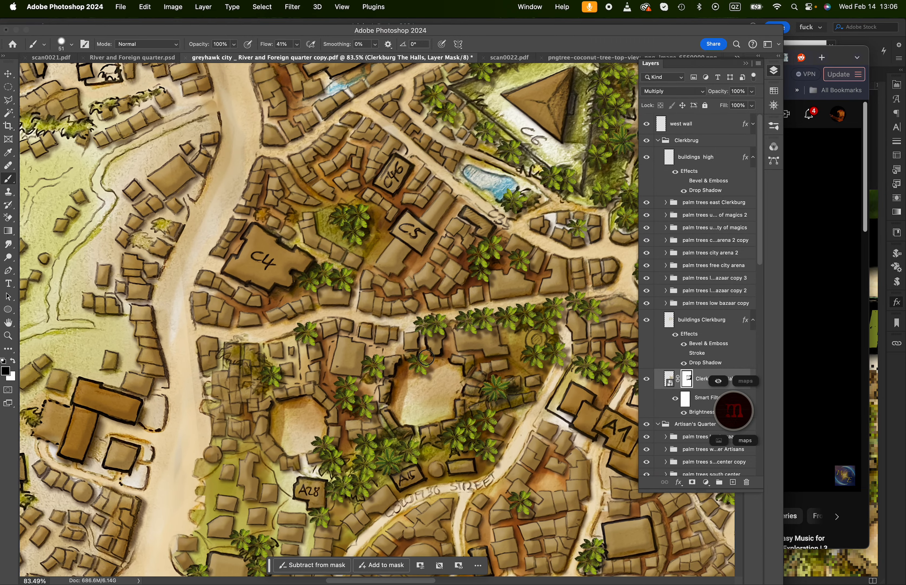
scroll(425, 356, "down", 3)
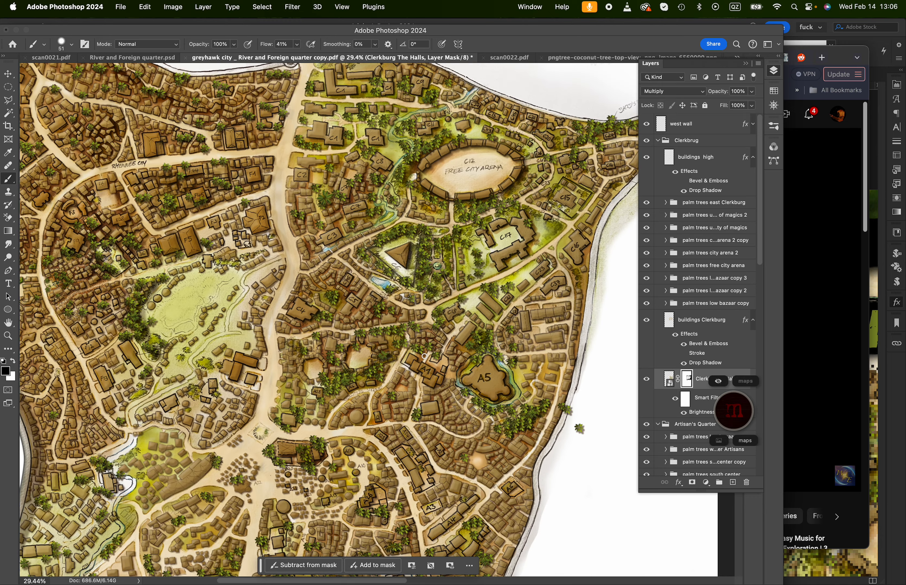
Compare the foreign quarter around Rhennee City, F5 and F9 with the Free City Arena district across the main road
scroll(425, 357, "left", 4)
scroll(425, 356, "up", 2)
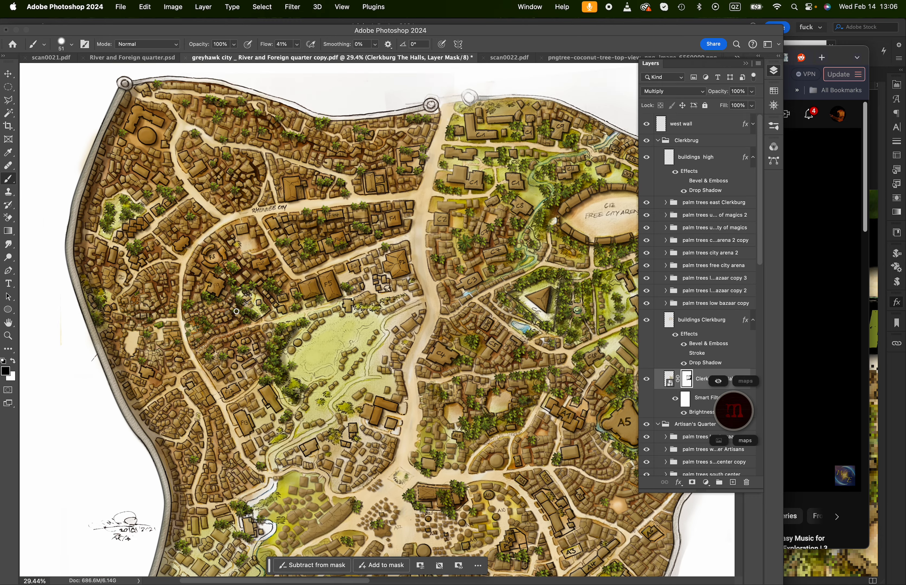
scroll(236, 311, "up", 3)
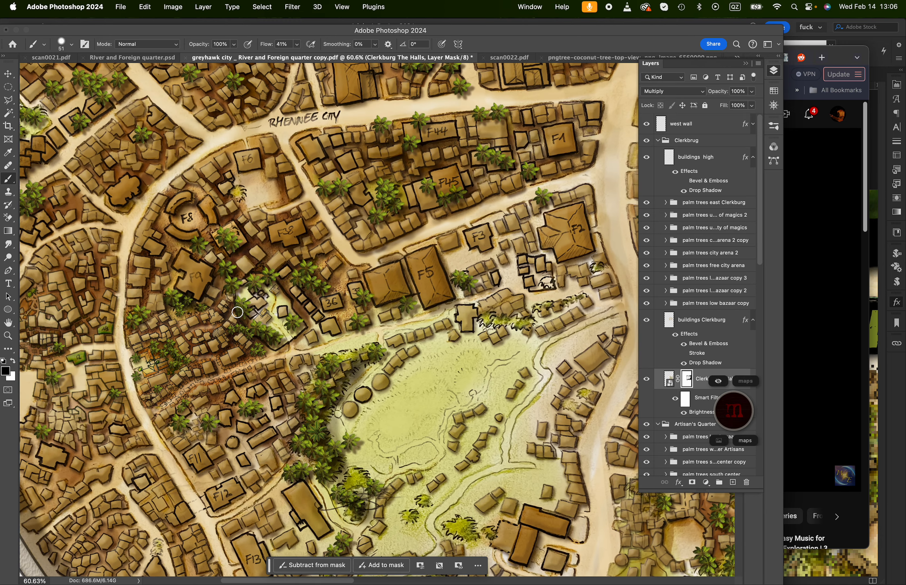
scroll(242, 349, "down", 2)
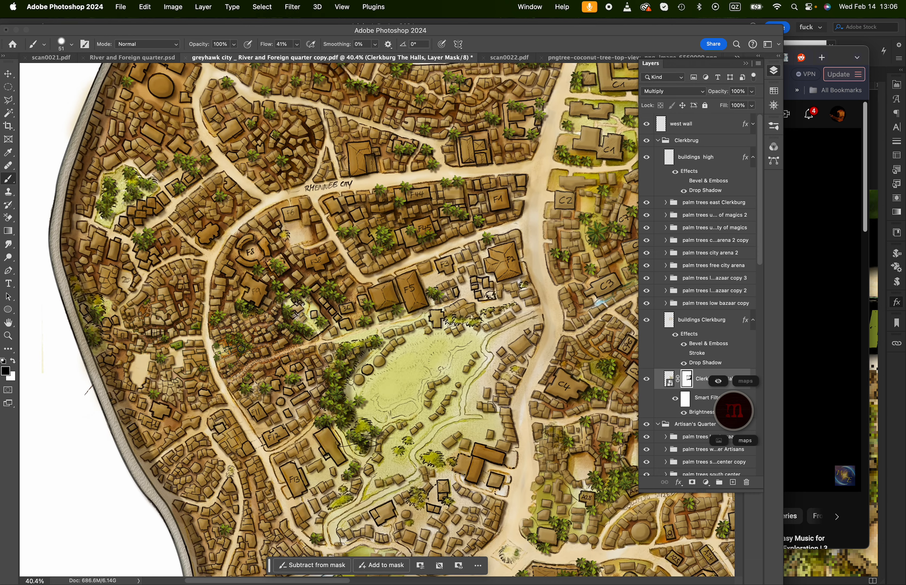
scroll(241, 348, "up", 2)
scroll(239, 349, "up", 3)
scroll(238, 350, "down", 2)
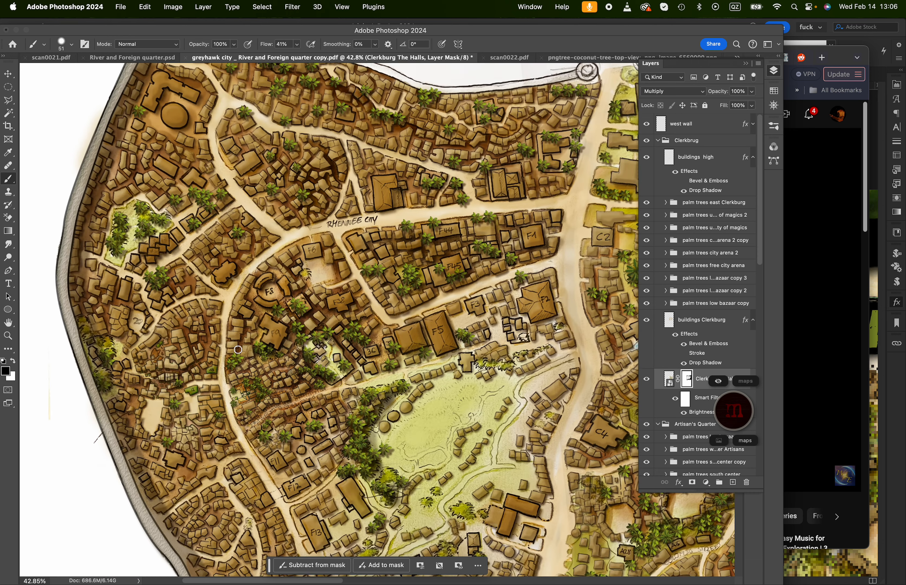
scroll(238, 350, "up", 3)
scroll(237, 350, "right", 10)
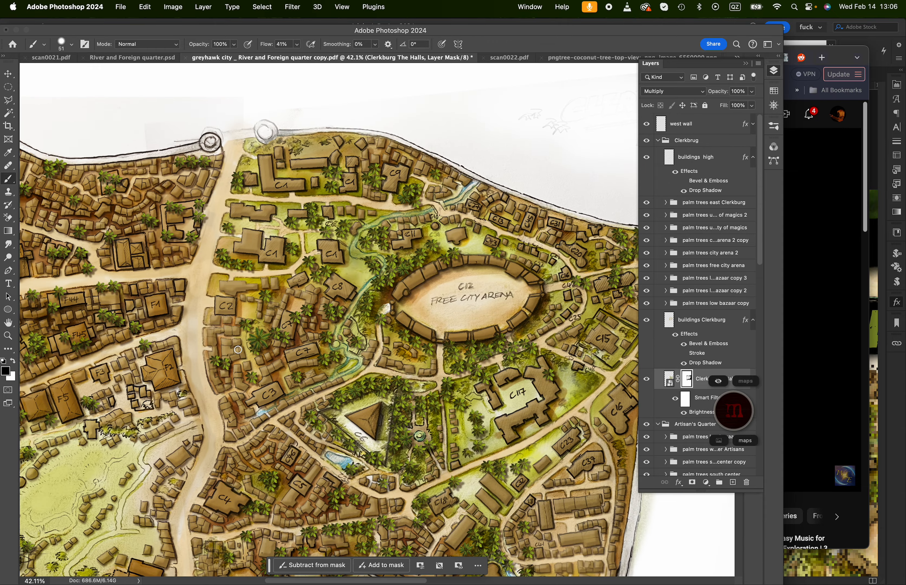
scroll(238, 350, "down", 2)
scroll(238, 350, "left", 10)
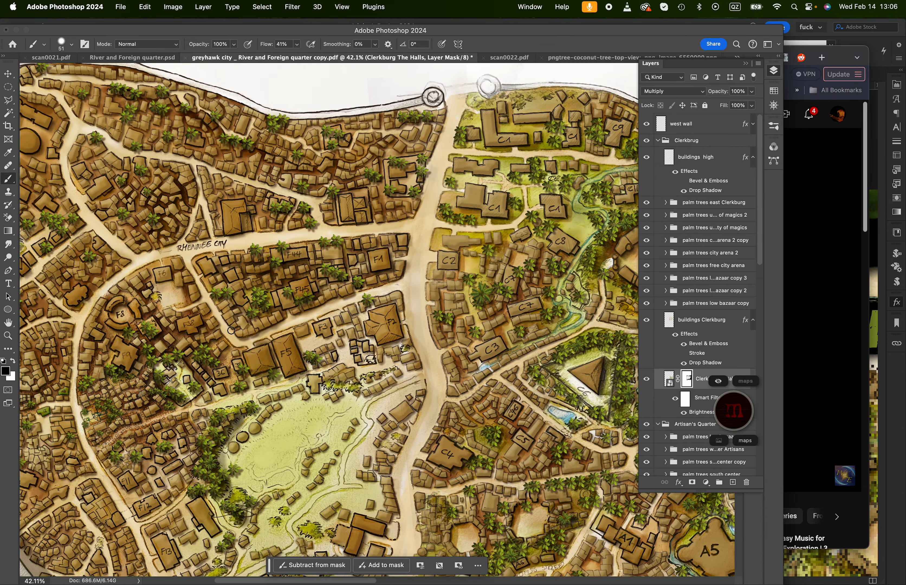
scroll(231, 330, "up", 5)
scroll(232, 331, "left", 3)
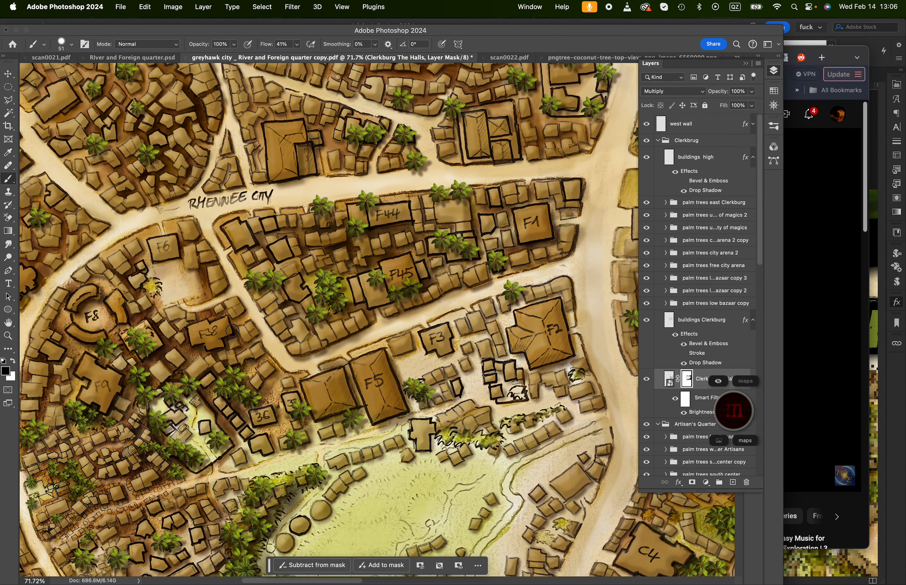
Examine the foreign quarter from F12 and the green field up to the domed compound in the city's northwest corner
scroll(232, 331, "left", 3)
scroll(233, 331, "down", 3)
scroll(231, 329, "left", 3)
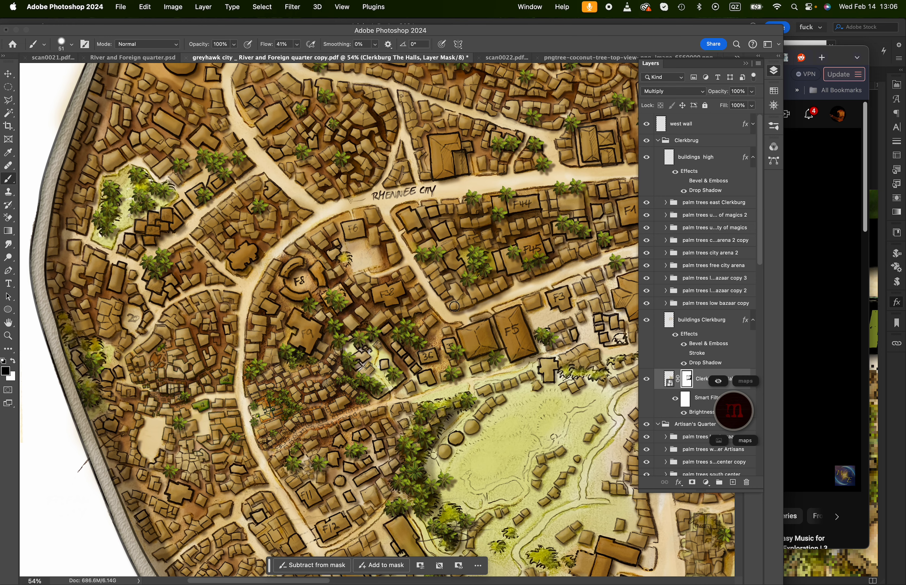
scroll(484, 274, "down", 3)
scroll(484, 274, "right", 5)
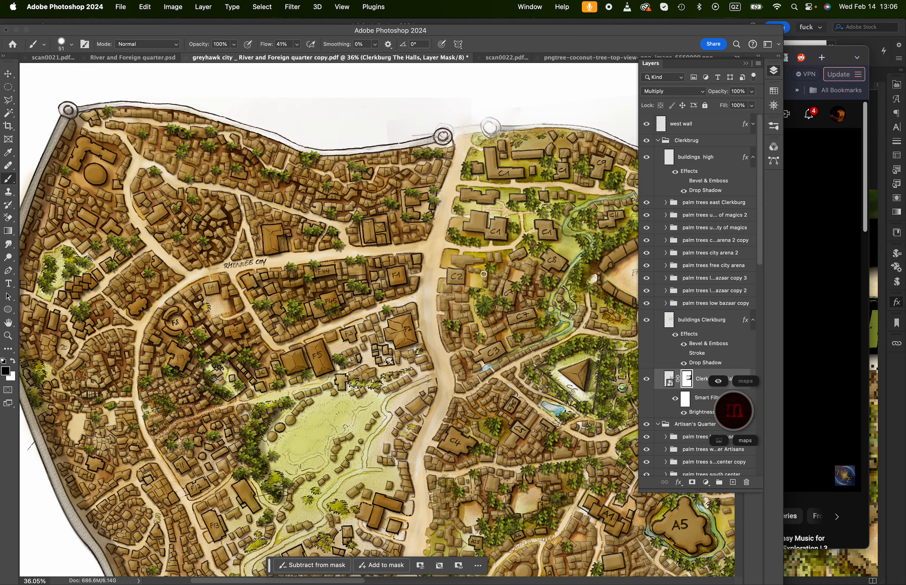
scroll(484, 274, "left", 3)
scroll(247, 277, "up", 5)
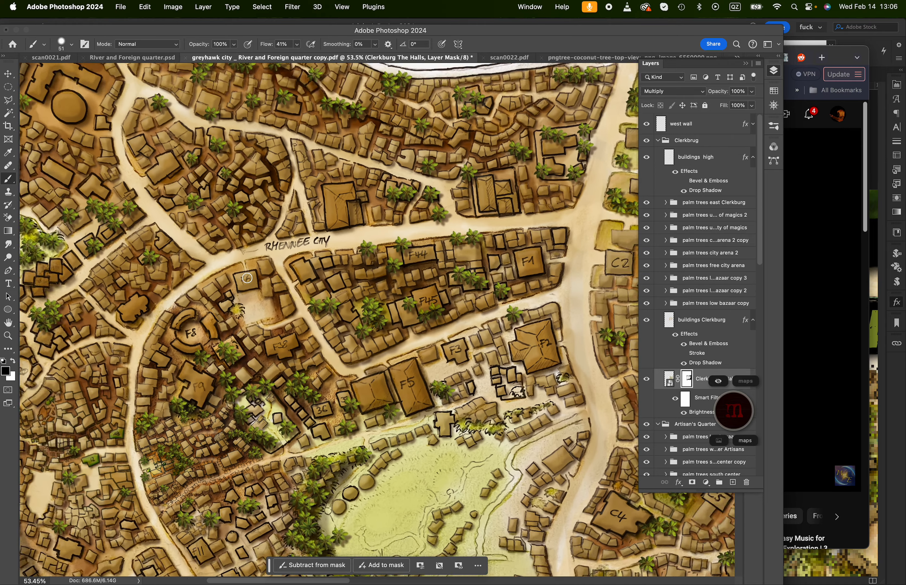
scroll(247, 279, "up", 3)
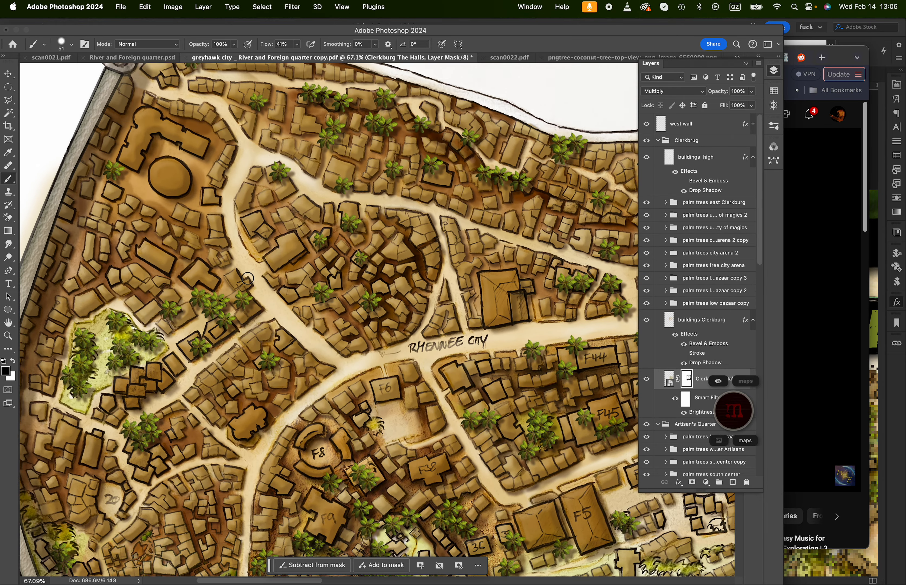
Switch to Brave, search for "waterdeep map" images in a new tab, and preview the Forgotten Realms Wiki result
left_click(837, 190)
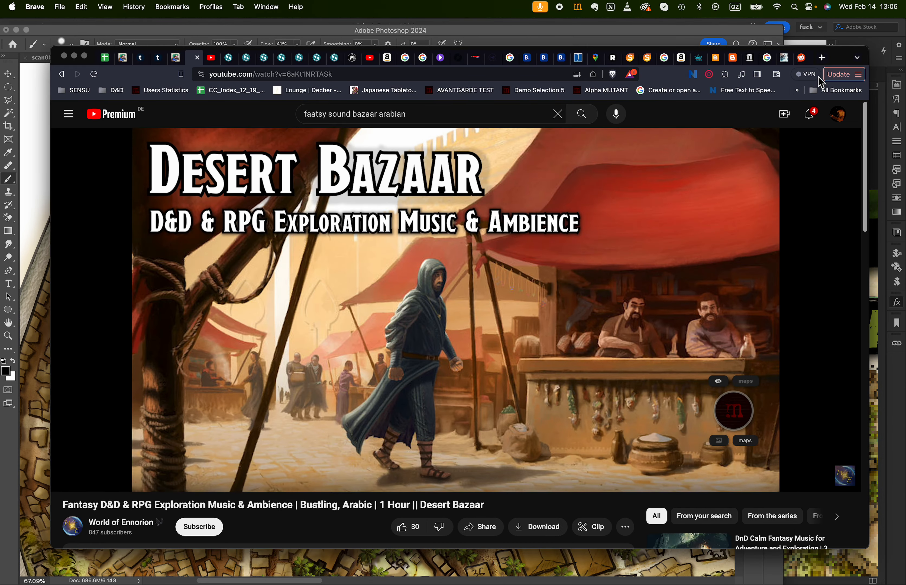
left_click(822, 58)
type("waterdeep map")
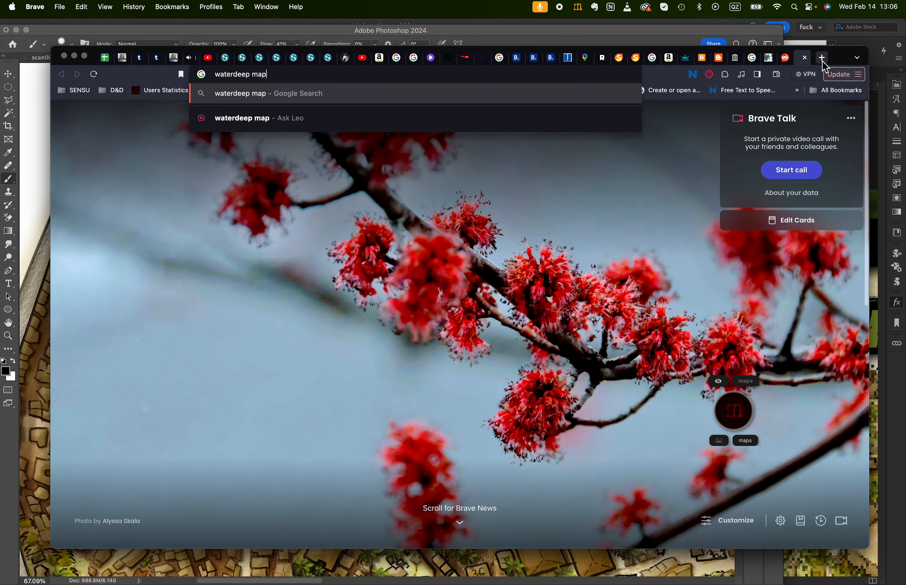
key("Return")
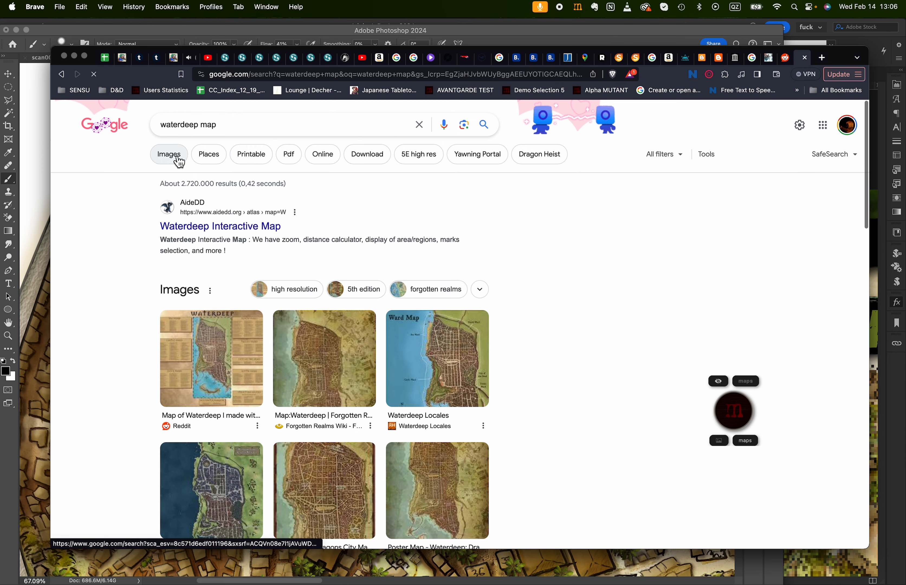
left_click(172, 154)
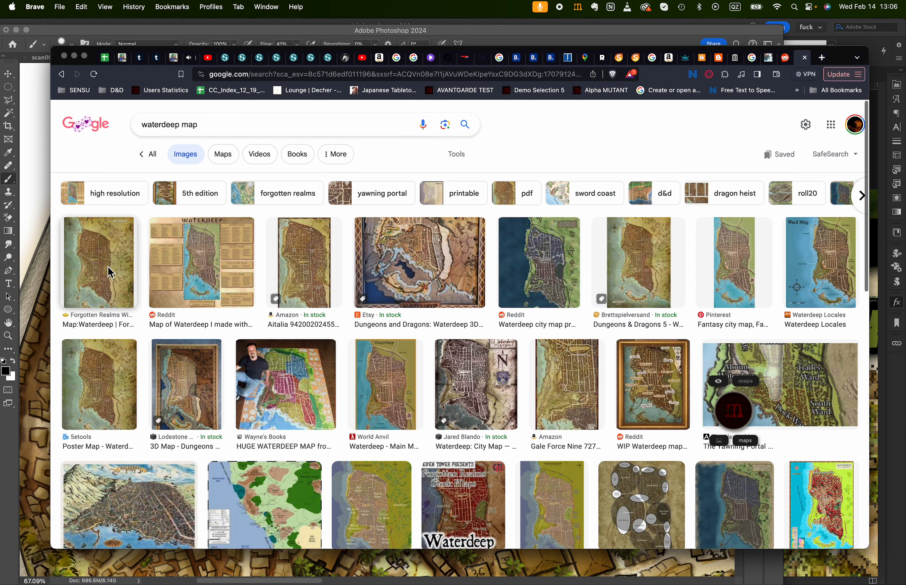
left_click(106, 281)
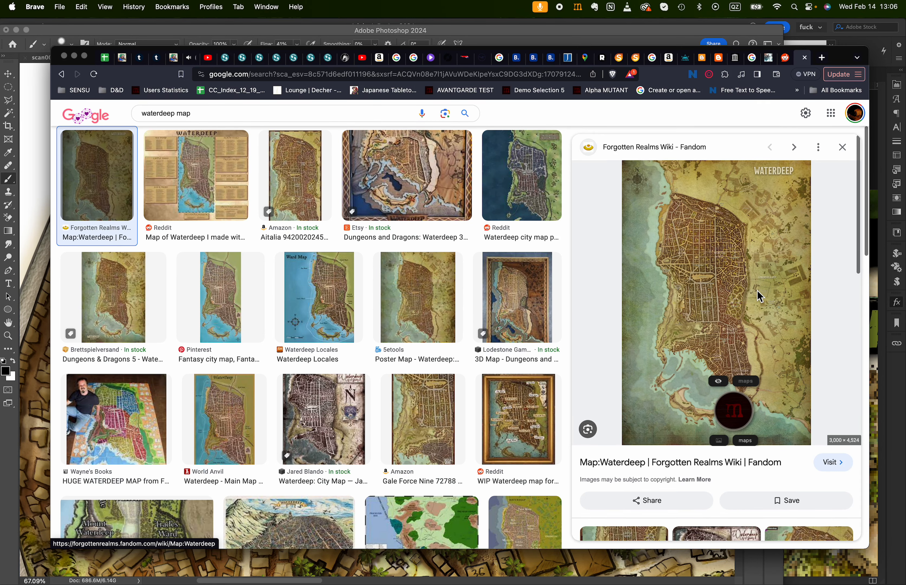
Open the Forgotten Realms Wiki's interactive Waterdeep map, dismiss the feedback survey, and close the wiki and search tabs
left_click(760, 296)
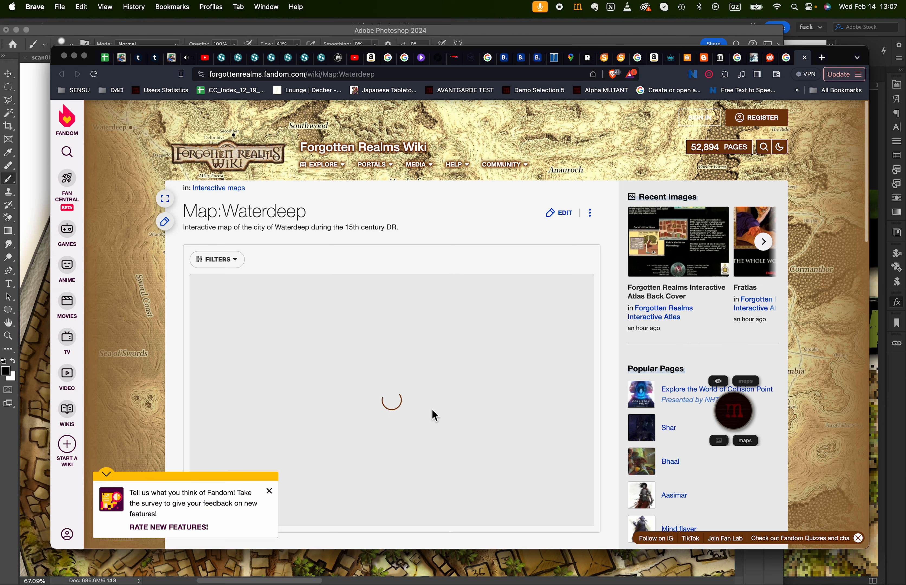
left_click(270, 491)
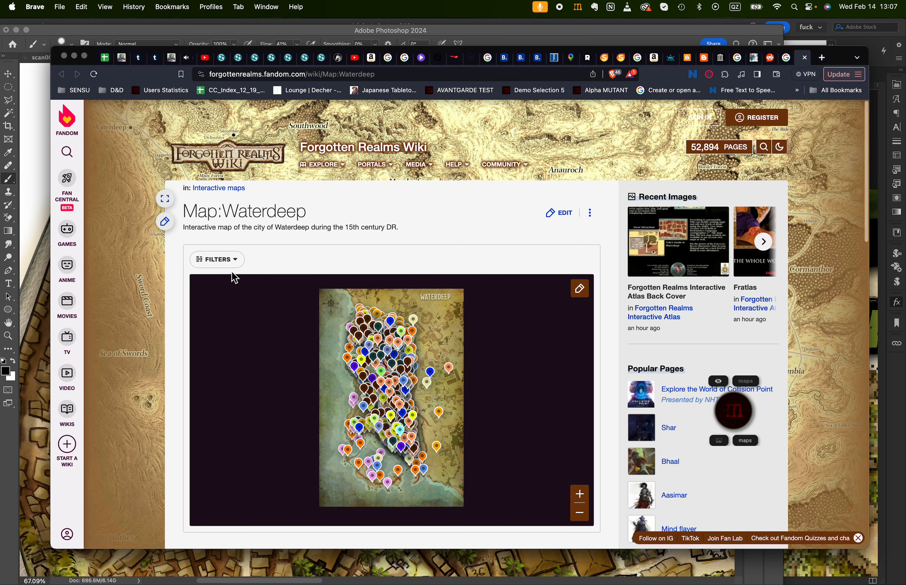
key("super+w")
key("super+w")
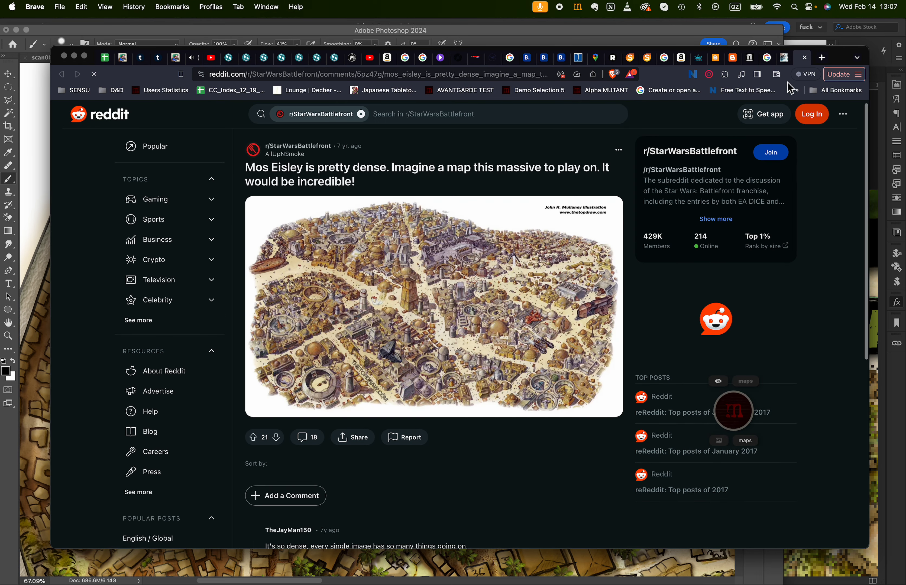
Search for "waterdeep map" again in a new tab and preview the Dungeons & Dragons City Map Waterdeep from Amazon
left_click(822, 57)
type("wate")
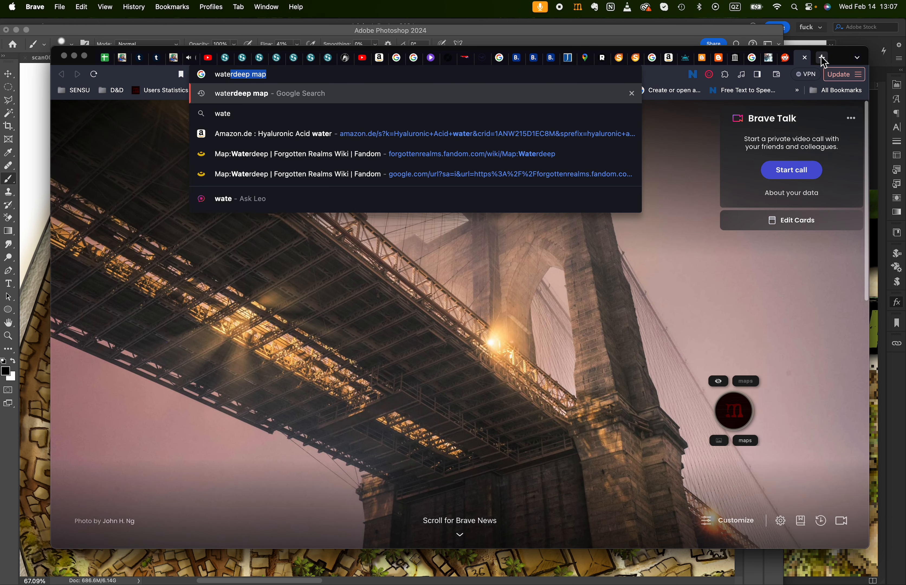
type("rdeep ma")
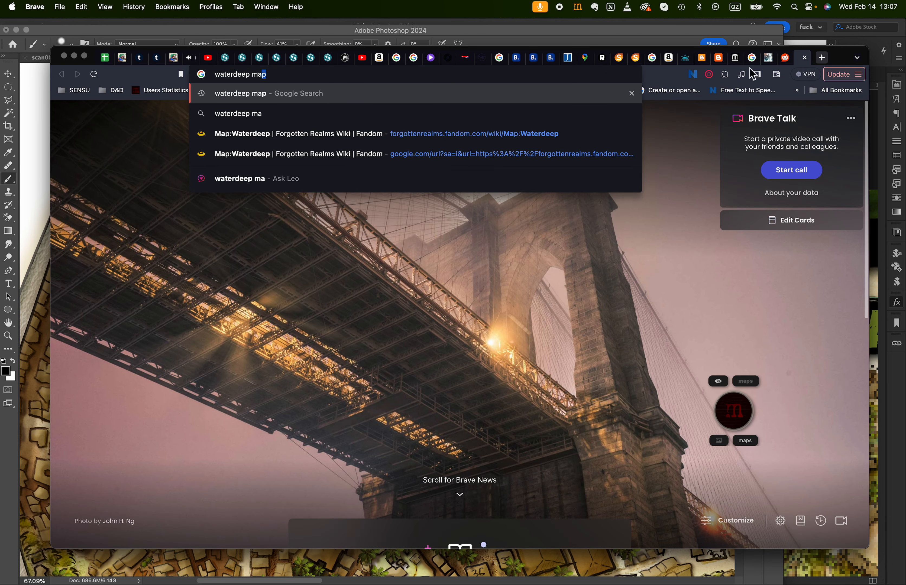
key("Return")
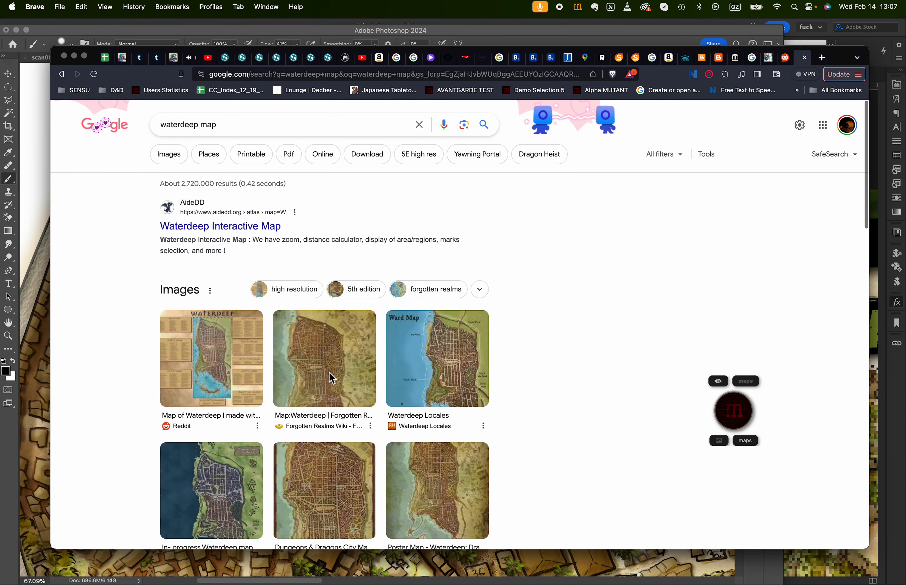
left_click(344, 480)
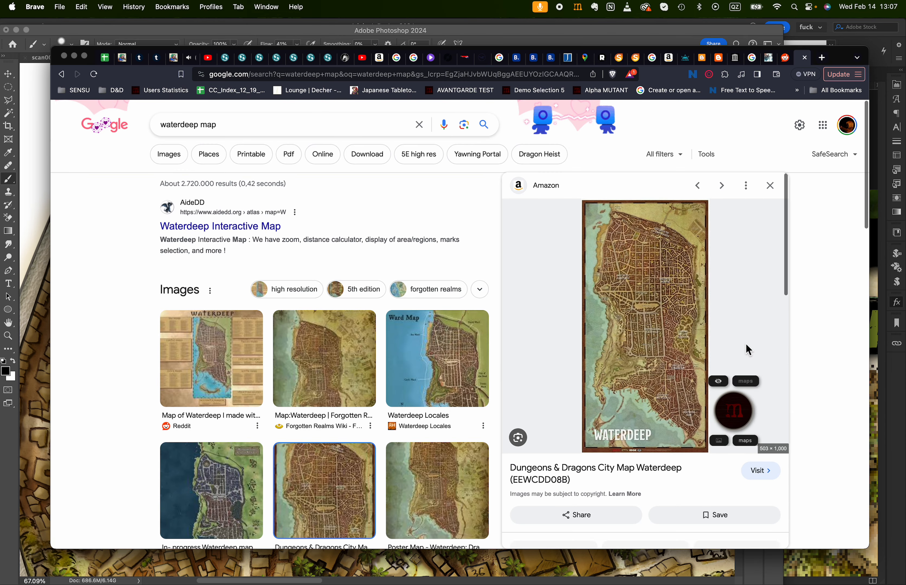
Examine the Waterdeep map's districts up close, then return to Photoshop and view the foreign quarter's northern part
mouse_move(700, 327)
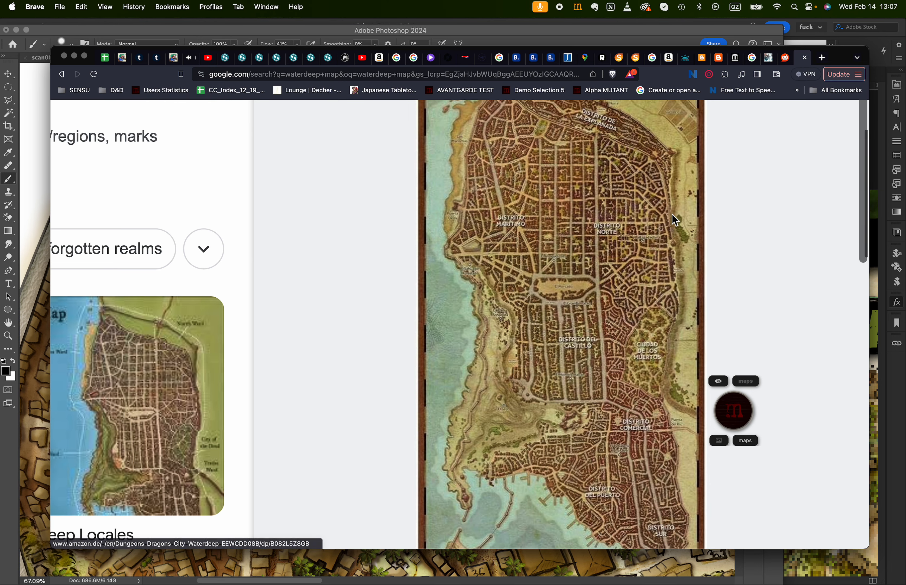
scroll(577, 302, "up", 3)
scroll(577, 302, "down", 3)
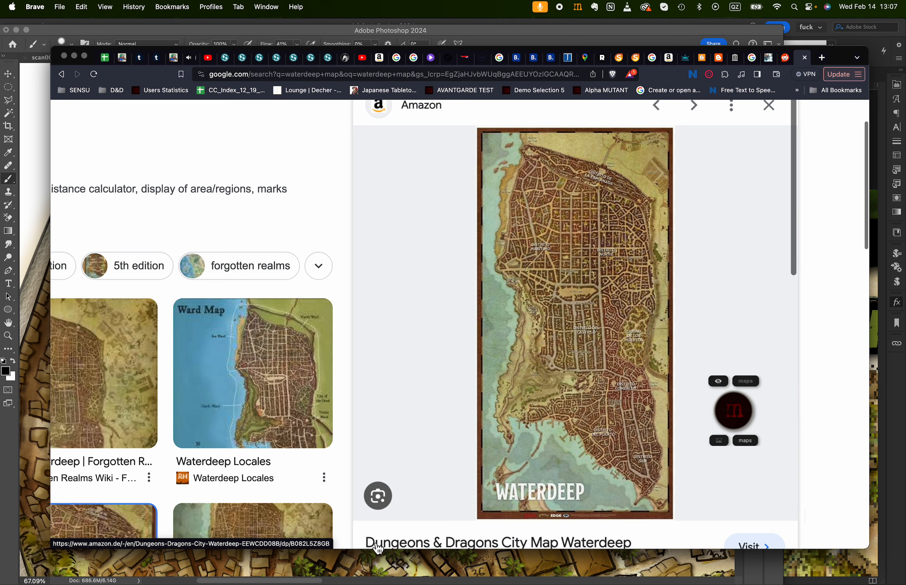
left_click(356, 568)
scroll(421, 452, "down", 4)
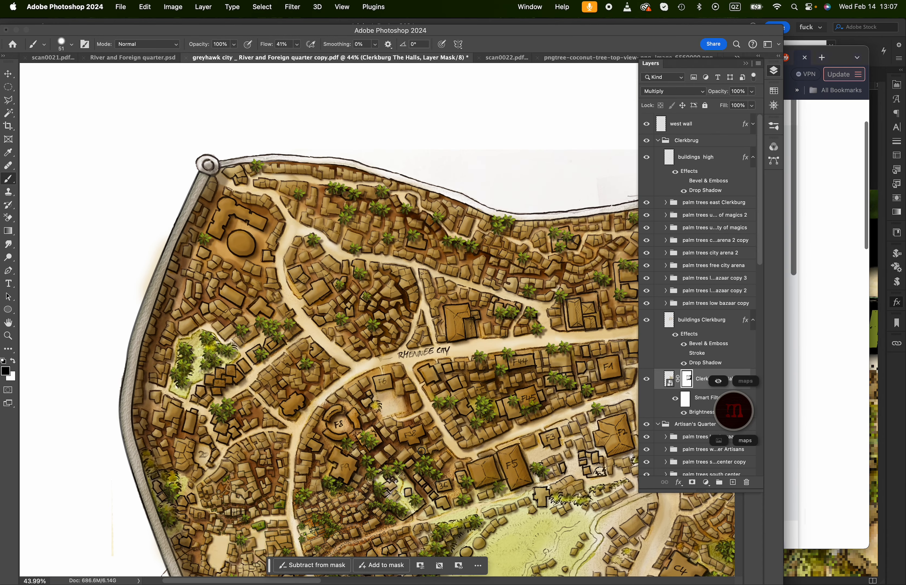
Examine the Greyhawk map's foreign quarter, the neighbouring arena district, and the southern districts at several magnifications, ending with the whole city in view
scroll(421, 452, "down", 2)
scroll(422, 452, "right", 2)
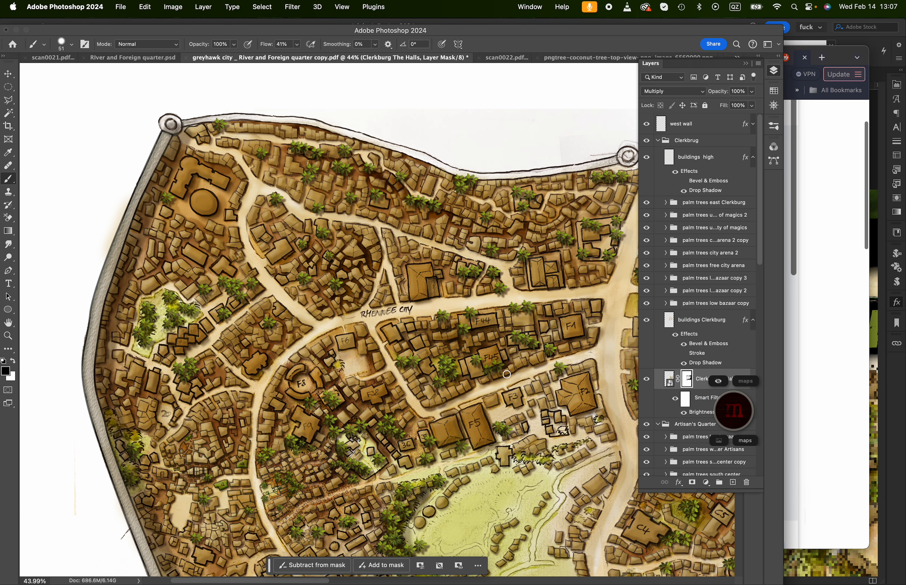
scroll(507, 375, "down", 2)
scroll(506, 375, "down", 2)
scroll(507, 376, "right", 3)
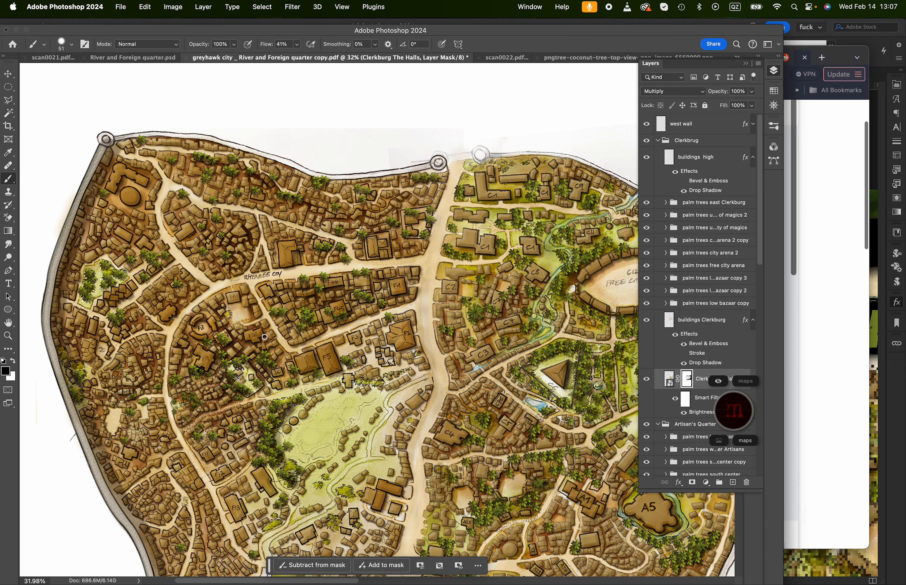
scroll(265, 337, "up", 5)
scroll(263, 334, "left", 2)
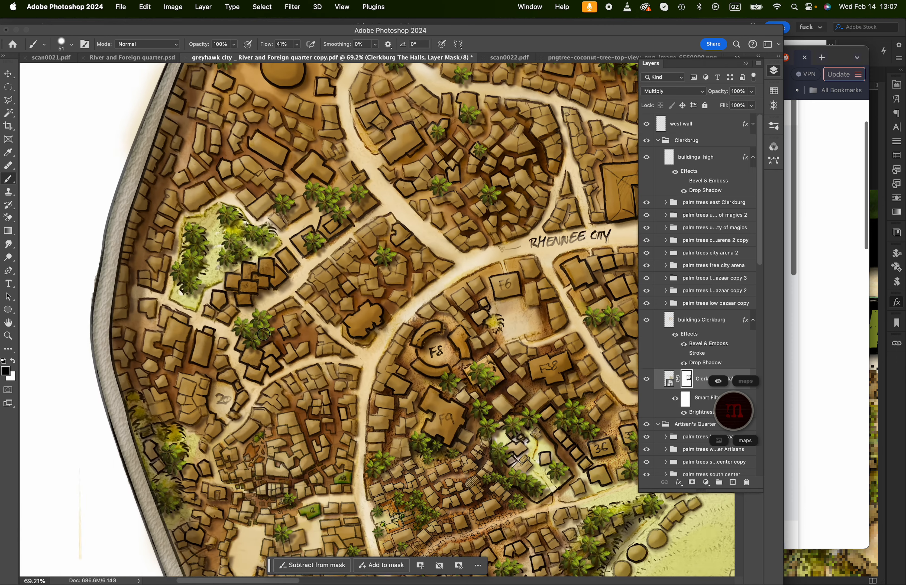
scroll(263, 334, "down", 4)
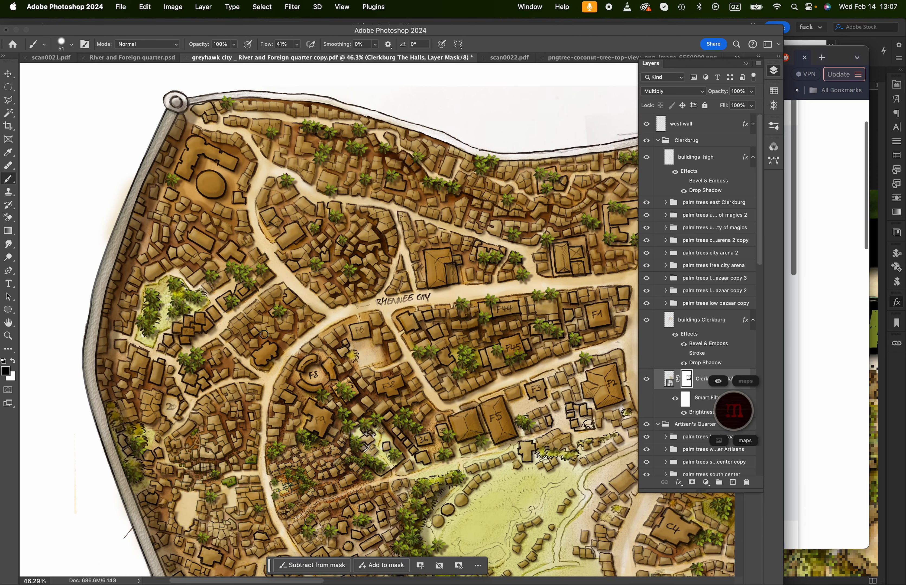
scroll(264, 334, "right", 4)
scroll(265, 335, "down", 2)
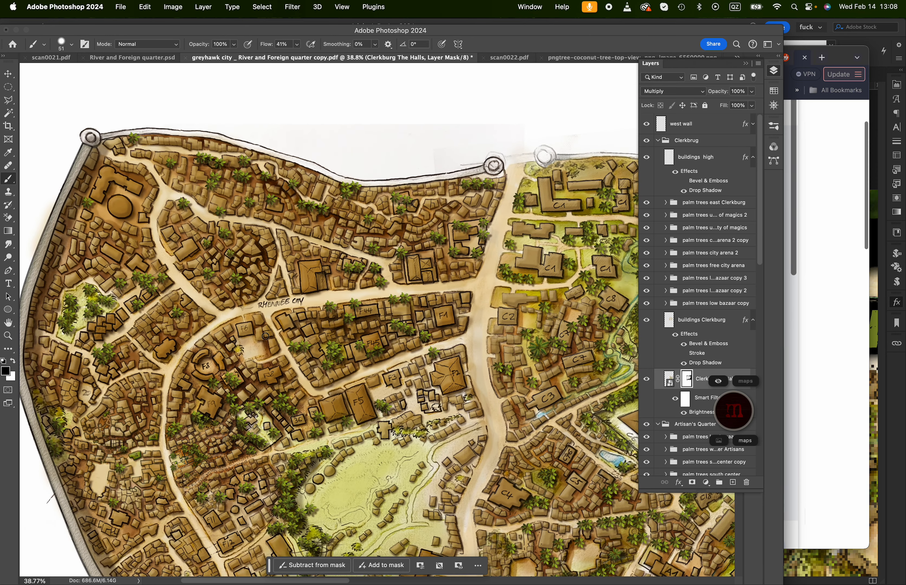
scroll(263, 334, "down", 3)
scroll(263, 334, "left", 1)
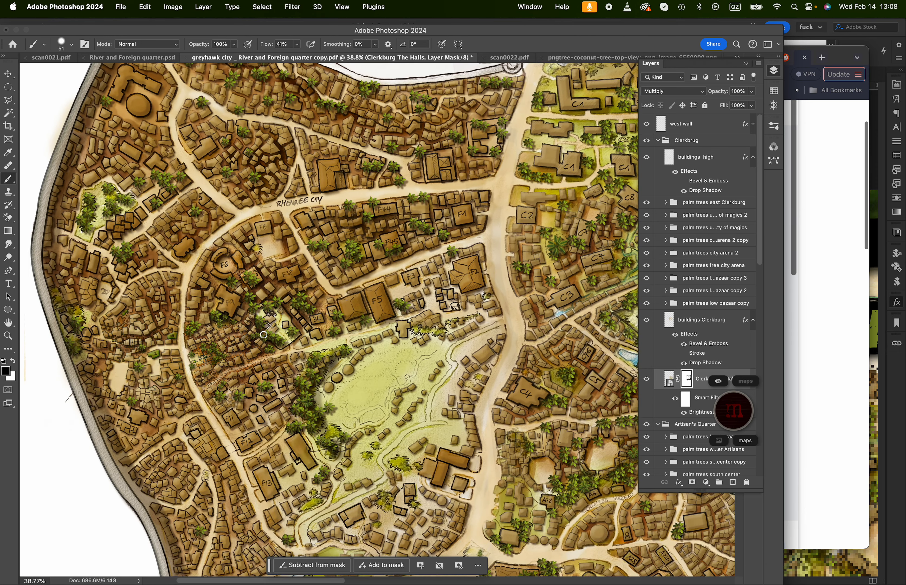
scroll(263, 335, "down", 3)
scroll(263, 335, "right", 4)
scroll(263, 335, "left", 1)
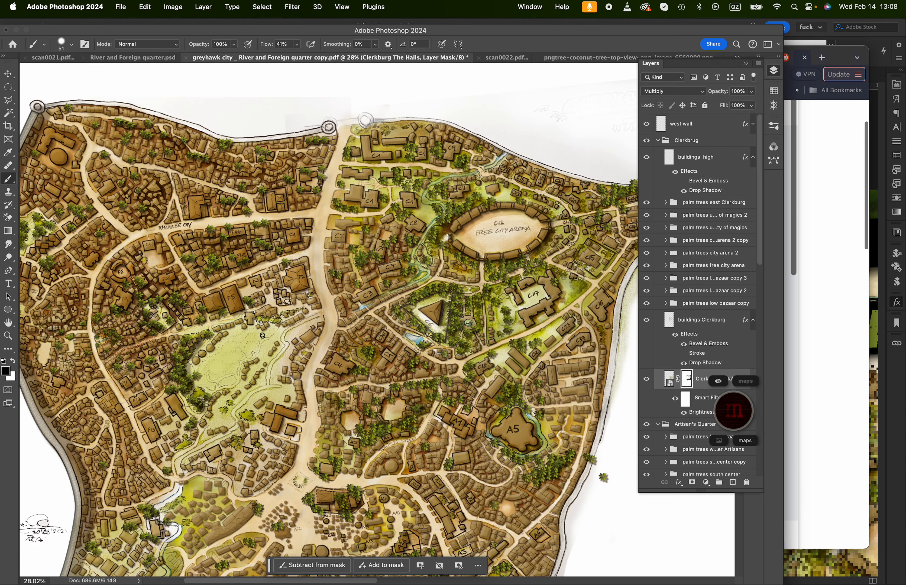
scroll(248, 354, "down", 2)
scroll(249, 354, "down", 3)
scroll(248, 354, "left", 1)
scroll(248, 354, "up", 2)
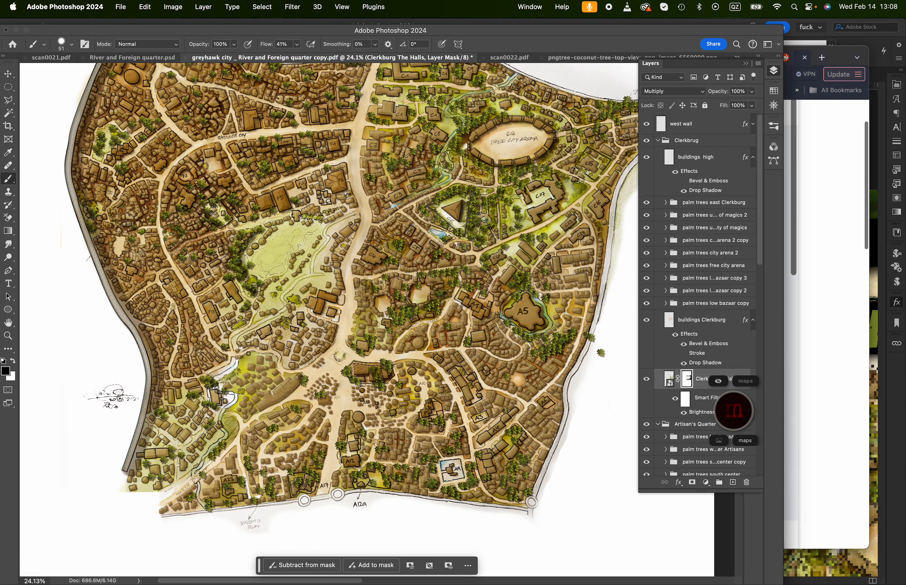
scroll(248, 354, "down", 1)
scroll(248, 354, "right", 1)
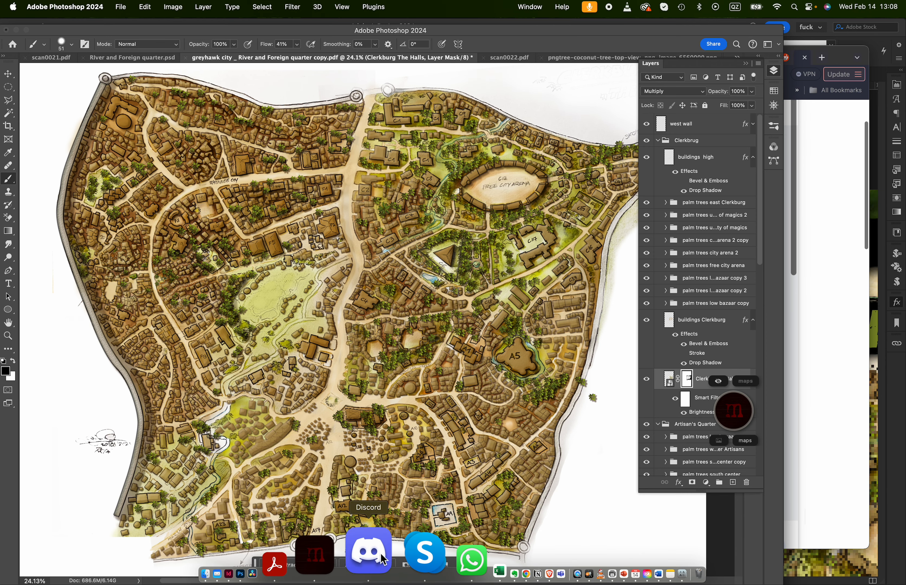
Switch to Discord, find the earlier Greyhawk map screenshot in the sharing-and-creating channel, preview it enlarged, and return to Photoshop
left_click(369, 552)
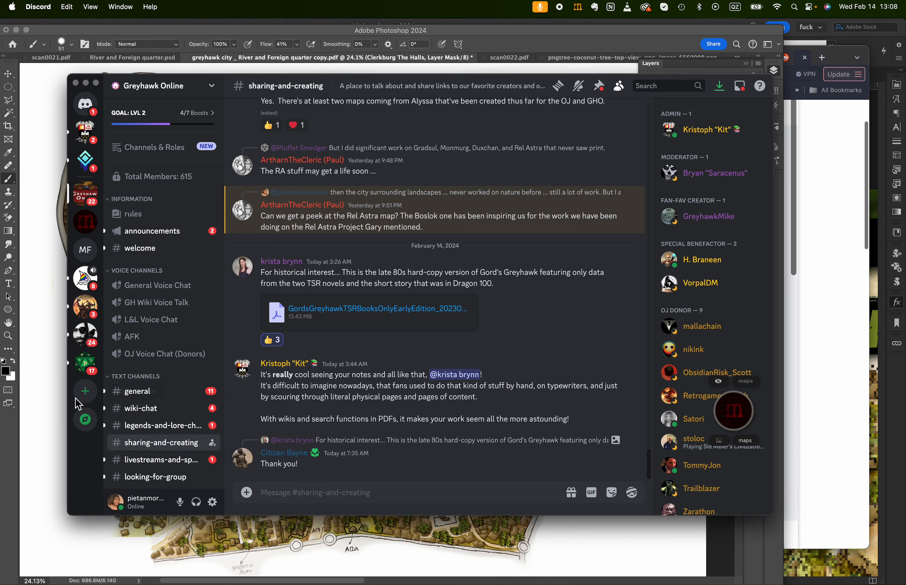
scroll(386, 416, "up", 15)
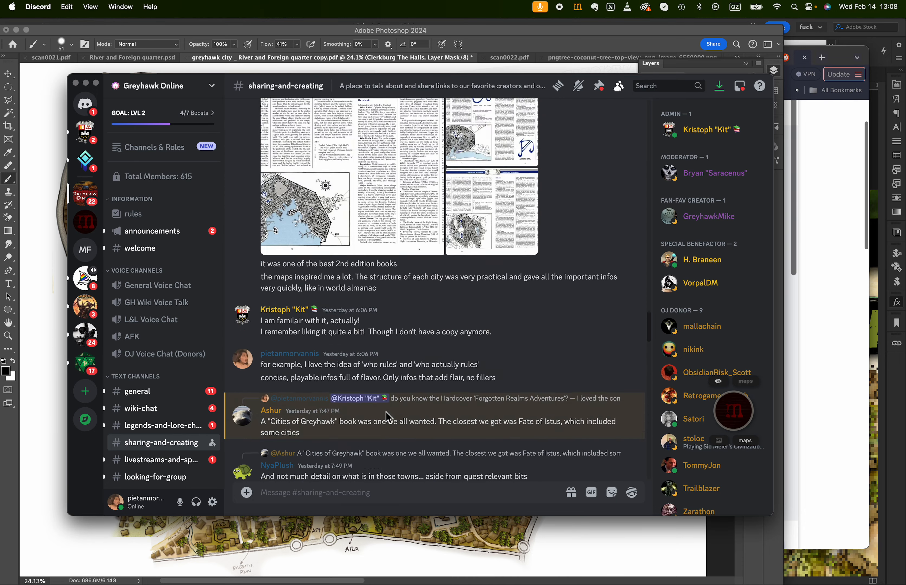
scroll(386, 411, "up", 15)
left_click(385, 347)
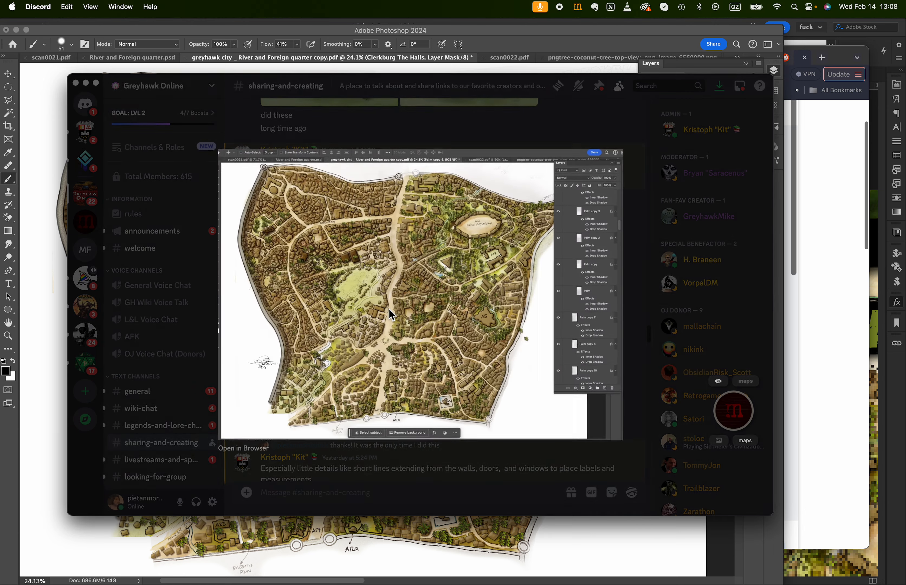
left_click(425, 116)
left_click(37, 202)
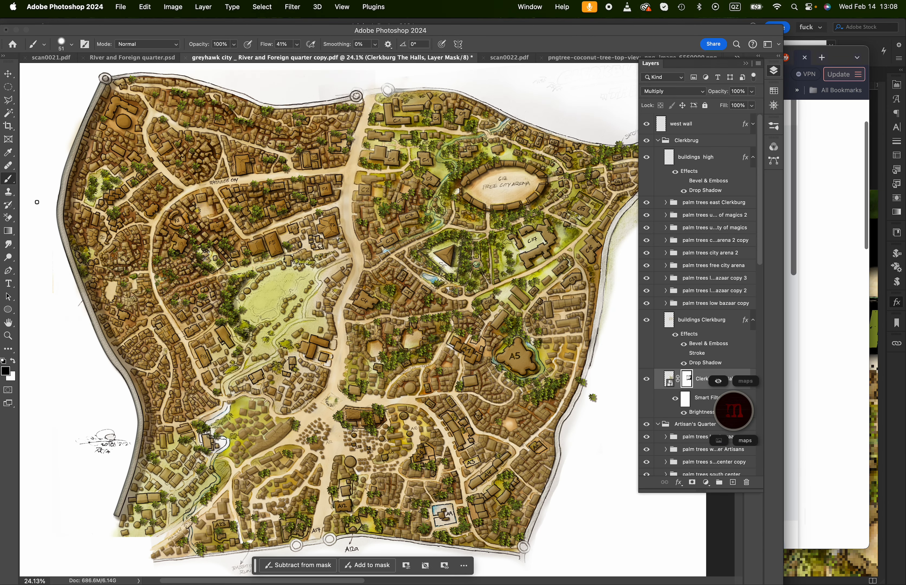